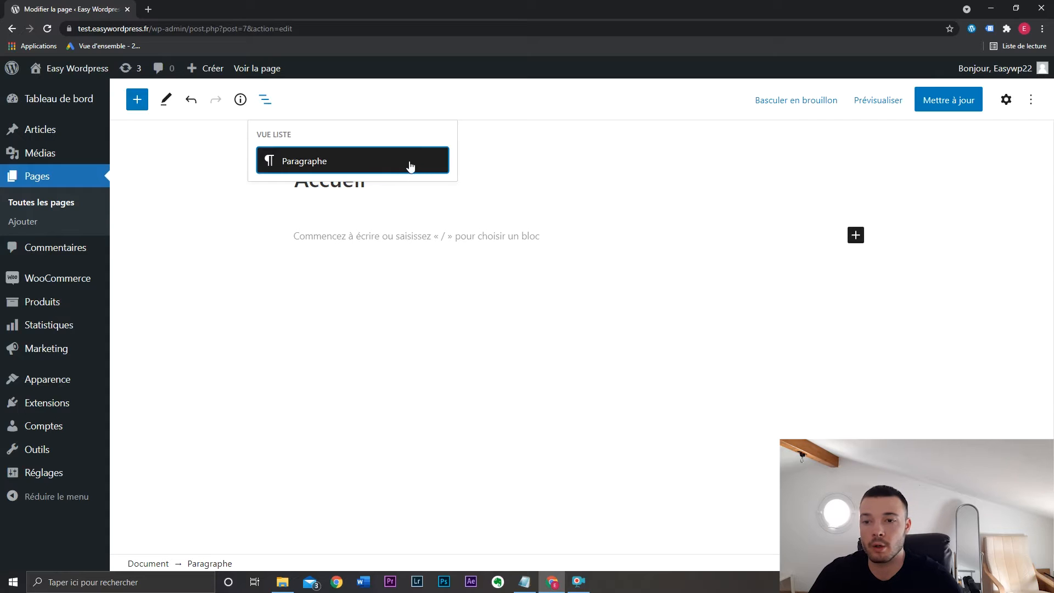
# Step: Close the block list view and examine the visibility options in the page-level settings
pyautogui.click(366, 110)
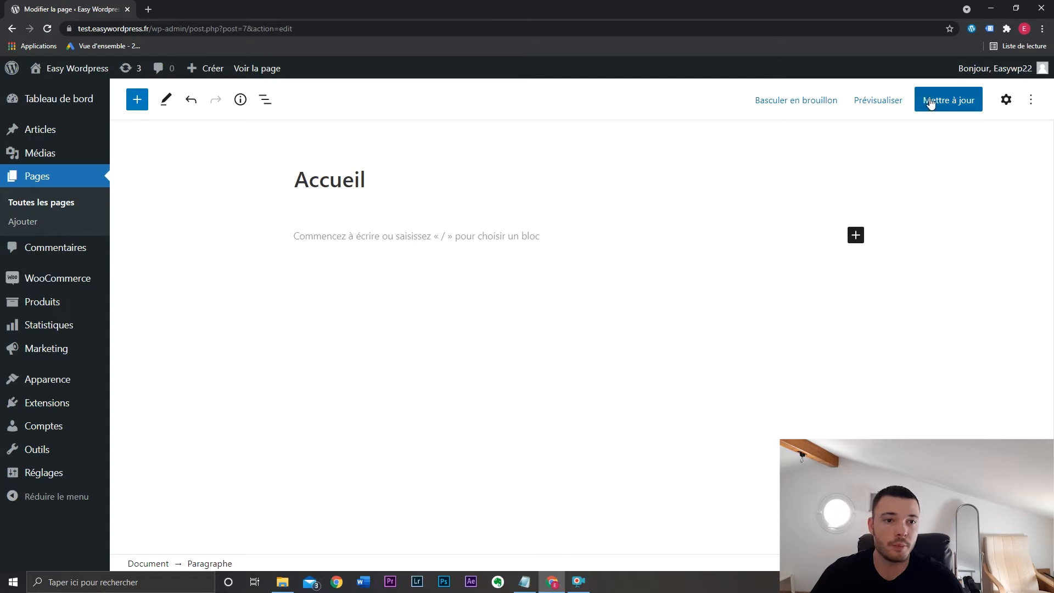
pyautogui.click(1007, 104)
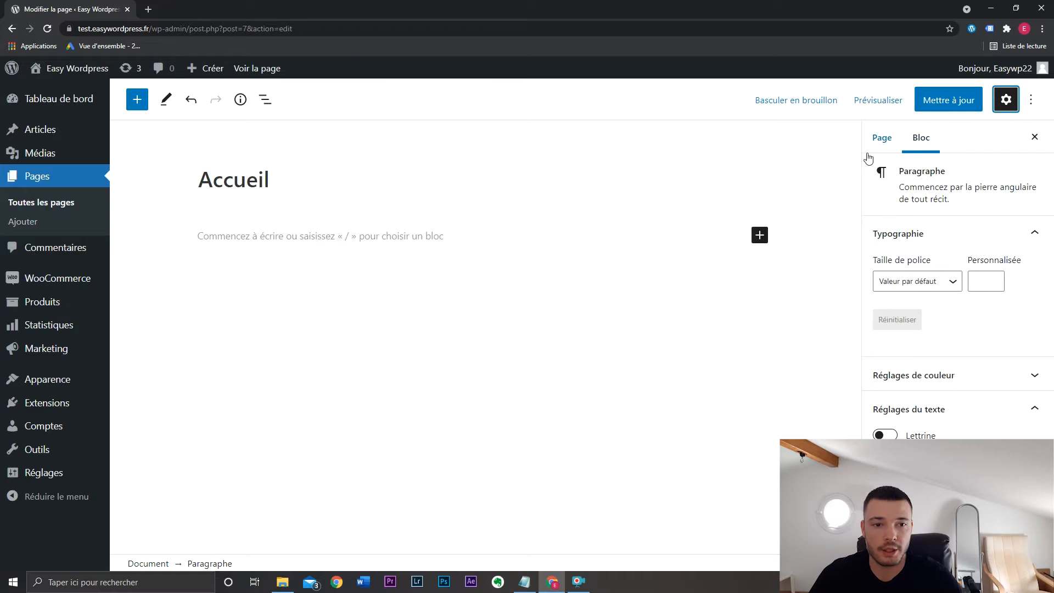
pyautogui.click(882, 140)
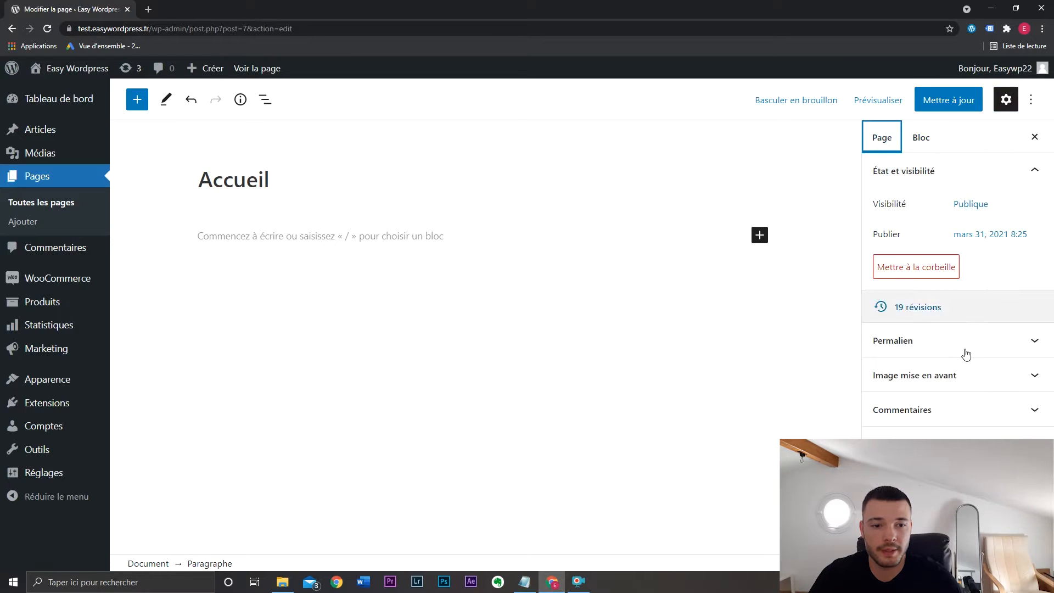
pyautogui.click(972, 205)
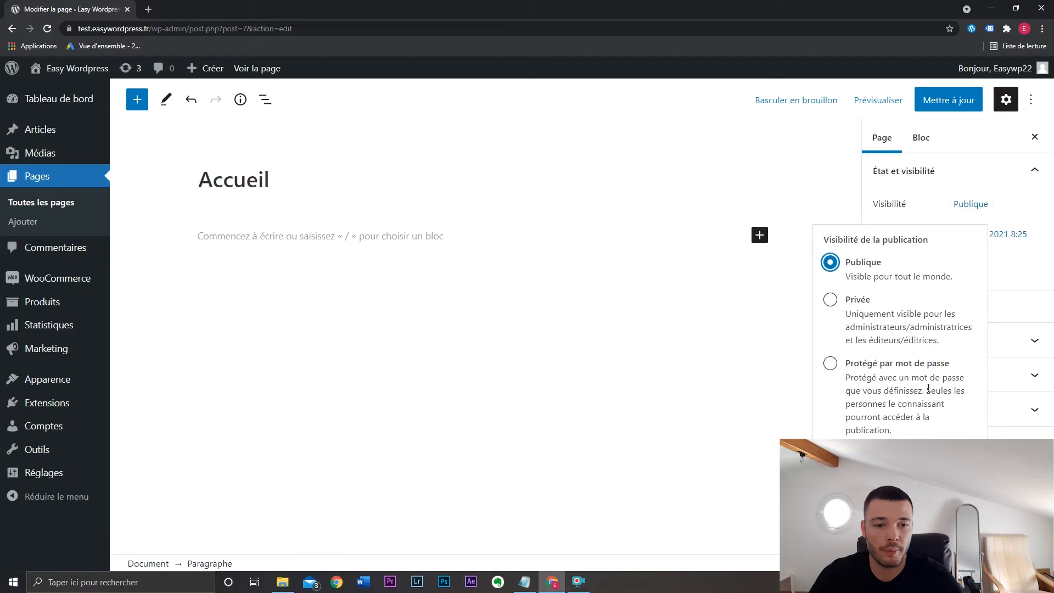
pyautogui.click(967, 208)
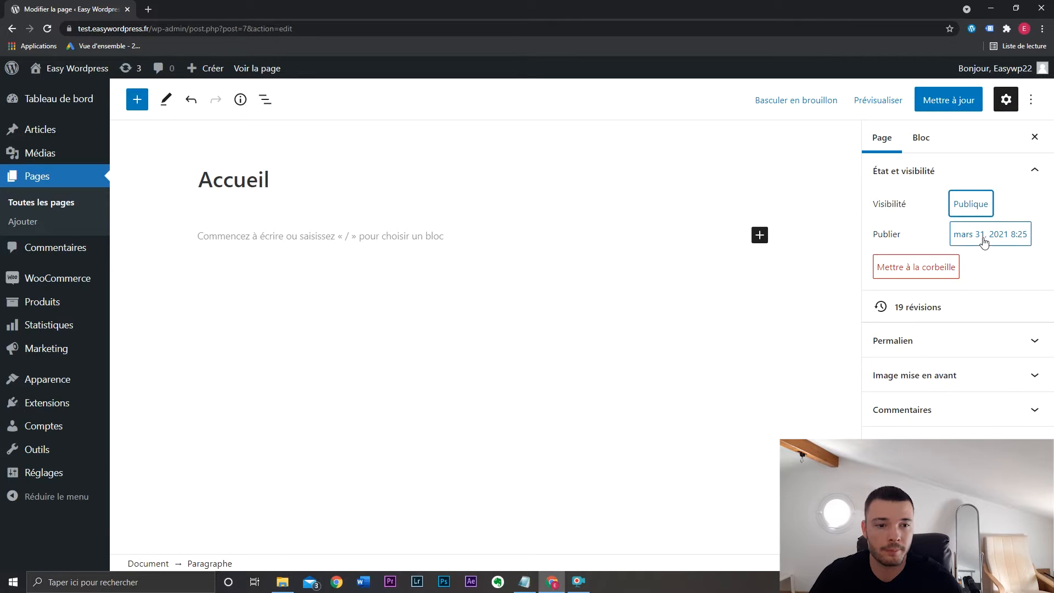
# Step: Examine the permalink, featured image, comments and page attributes settings of the page
pyautogui.click(974, 342)
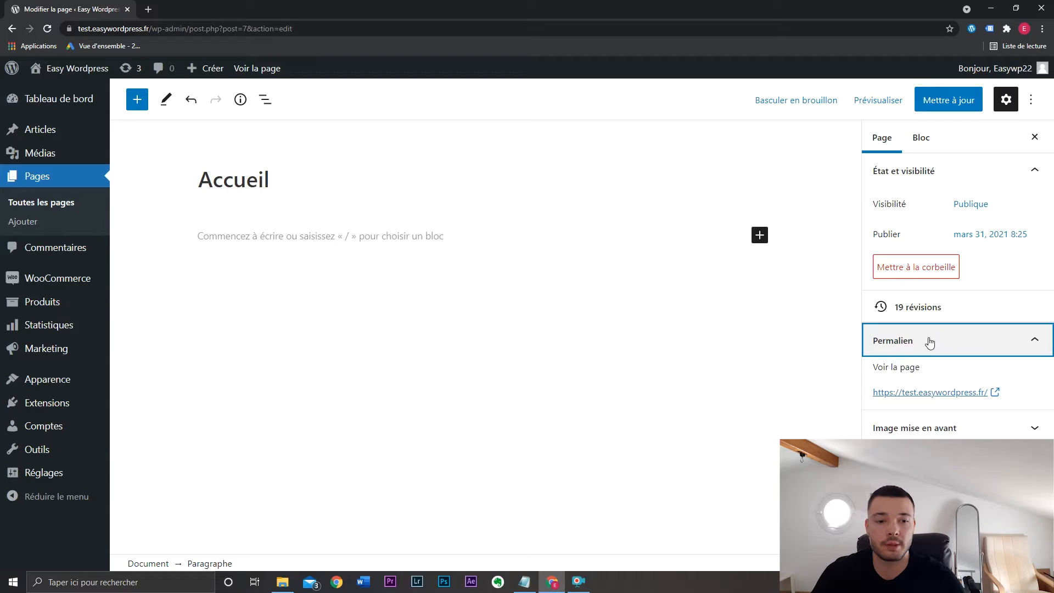
pyautogui.click(953, 352)
pyautogui.click(942, 374)
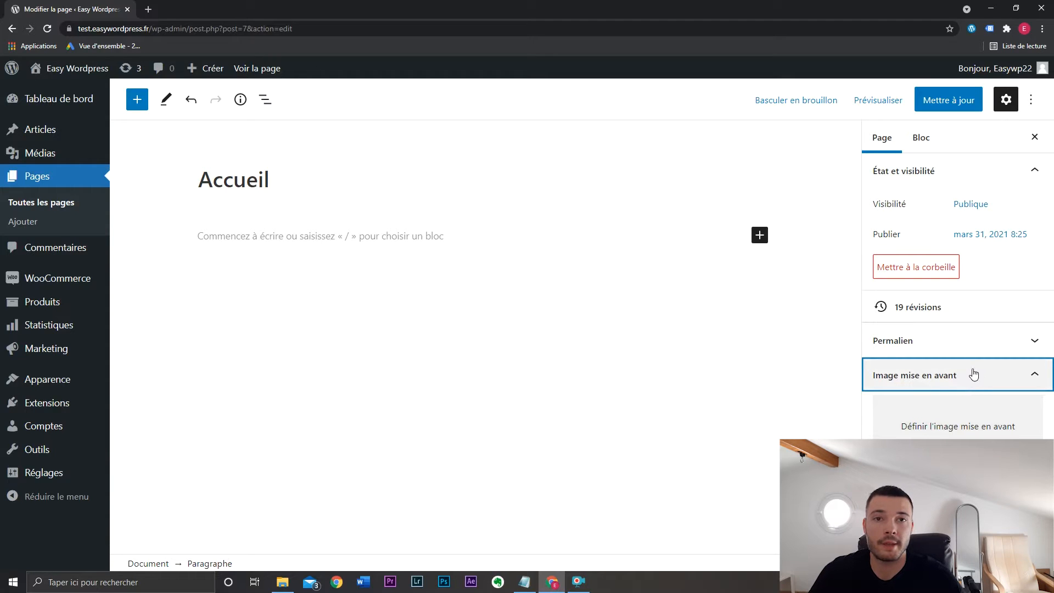
pyautogui.click(967, 377)
pyautogui.click(936, 419)
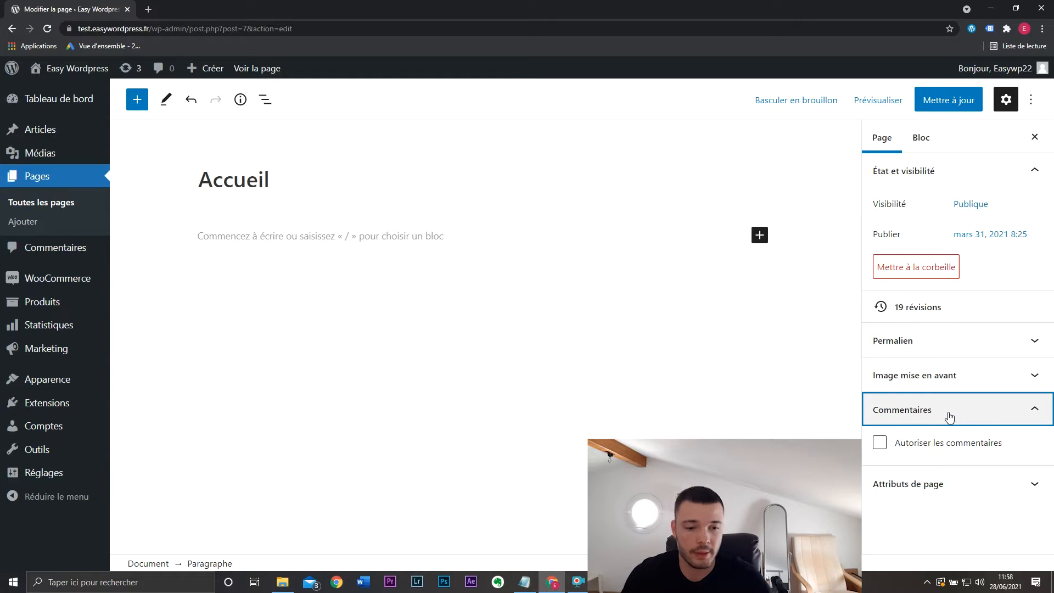
pyautogui.click(949, 417)
pyautogui.click(941, 442)
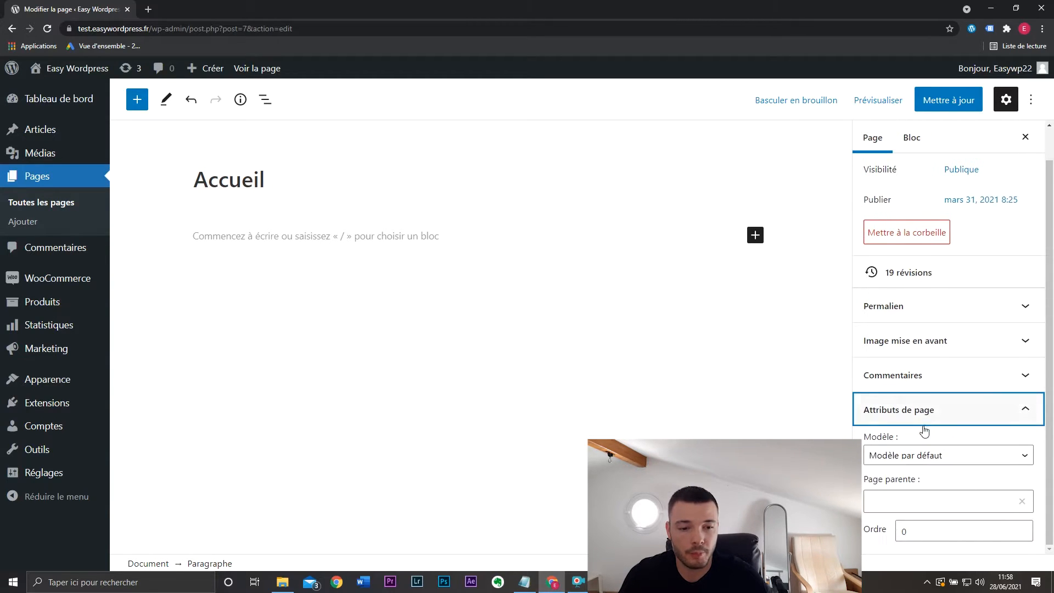
pyautogui.click(969, 416)
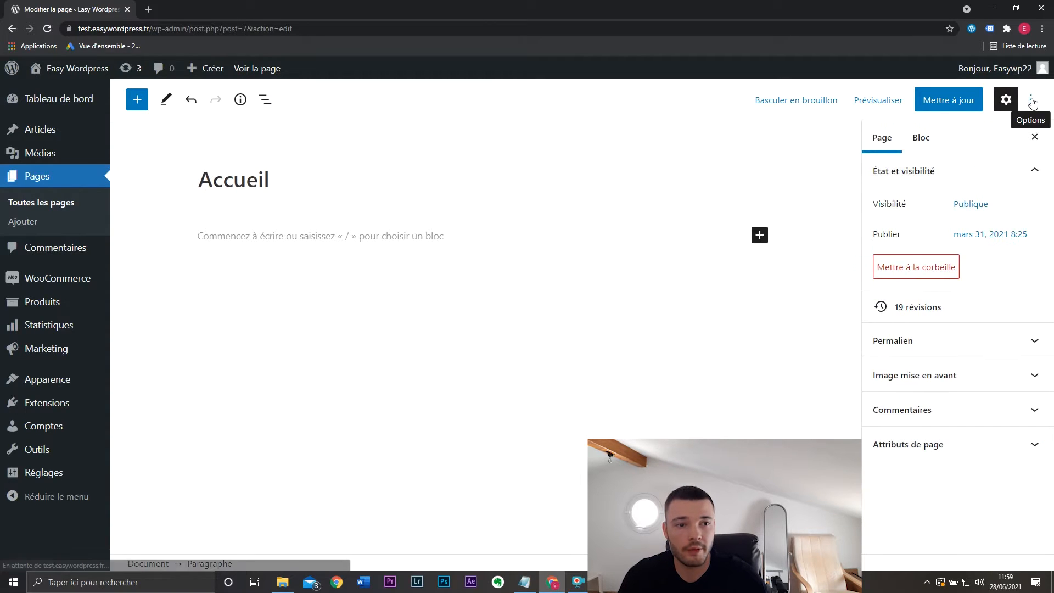
# Step: Enter the sample text "svfvgdbg" in the empty paragraph under the Accueil title
pyautogui.click(1031, 101)
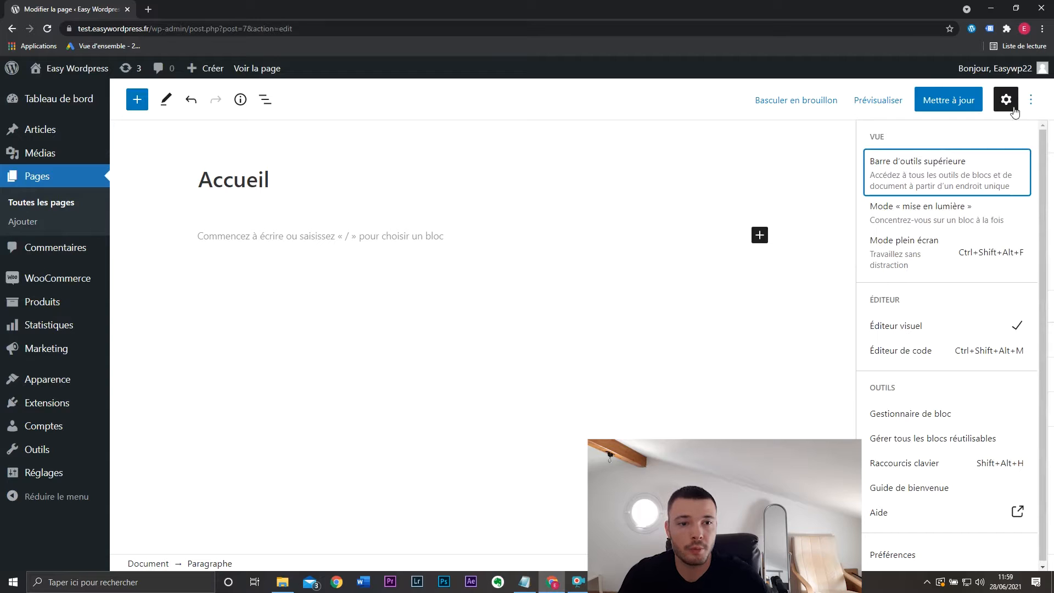
pyautogui.click(474, 239)
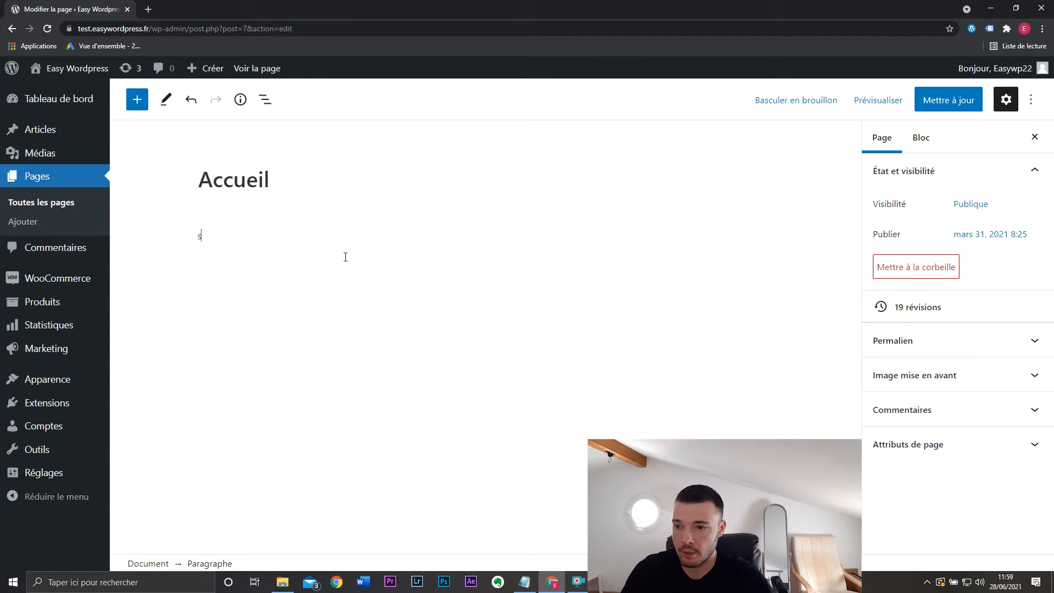
pyautogui.write('svfvgdbg')
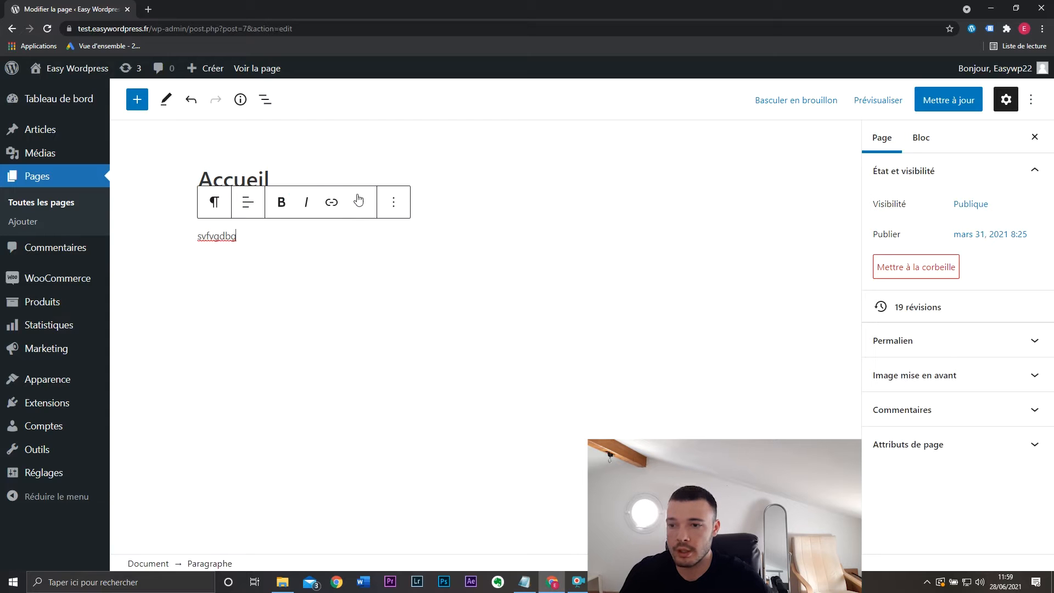
# Step: Try the top toolbar view for the block tools and switch it off again
pyautogui.click(1031, 101)
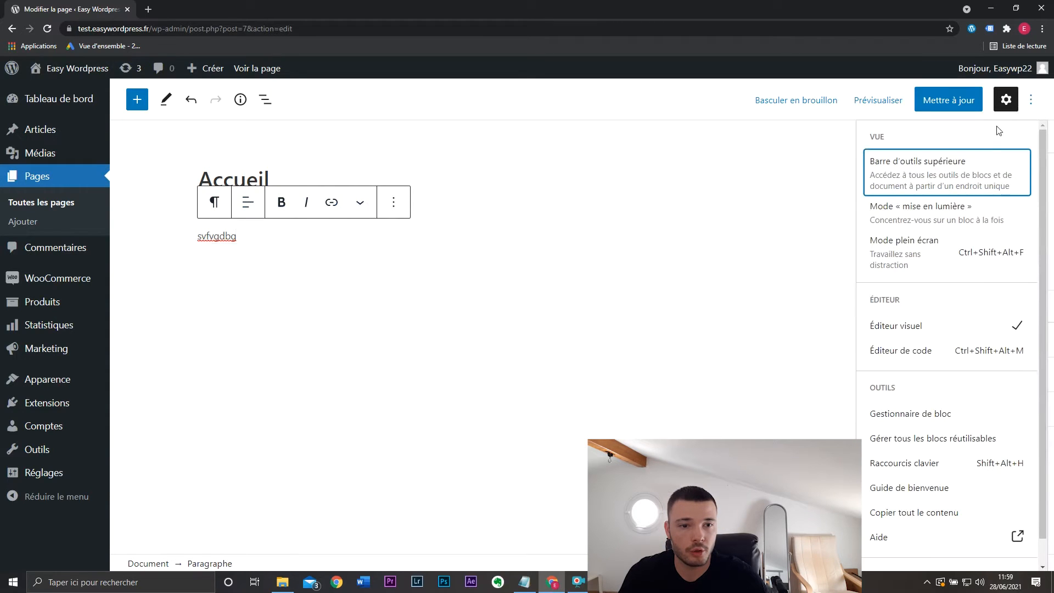
pyautogui.click(957, 178)
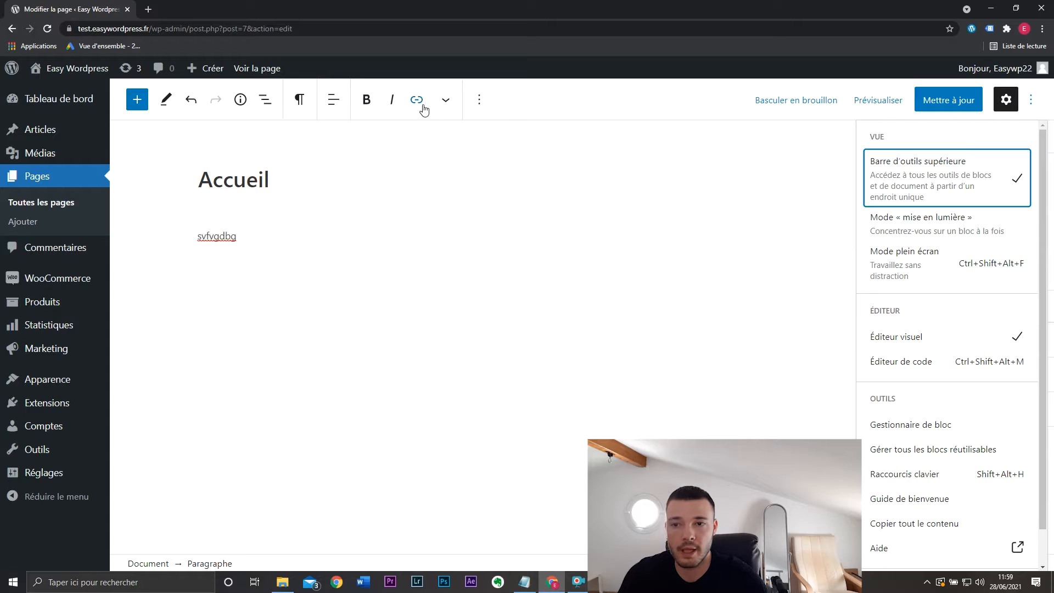
pyautogui.click(937, 190)
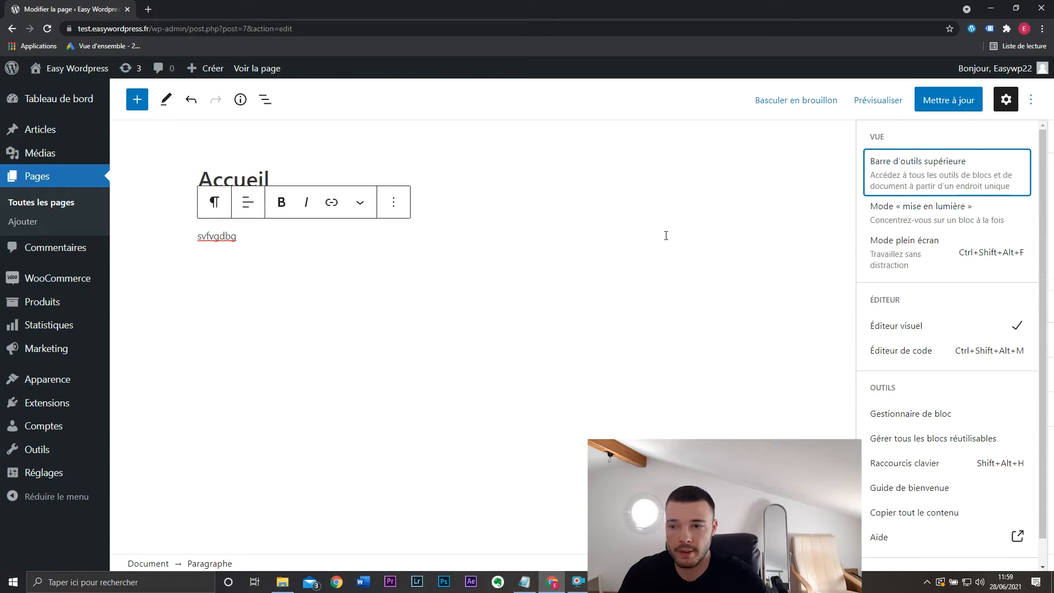
# Step: Enable spotlight mode and add two paragraphs reading "test" below the first paragraph
pyautogui.click(948, 220)
pyautogui.click(275, 245)
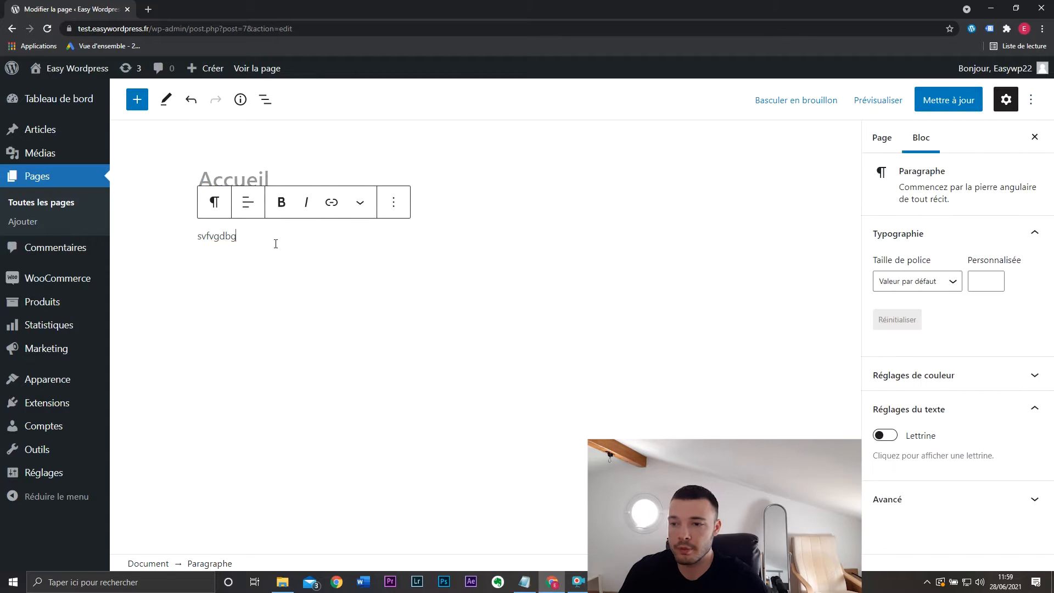
pyautogui.press('Return')
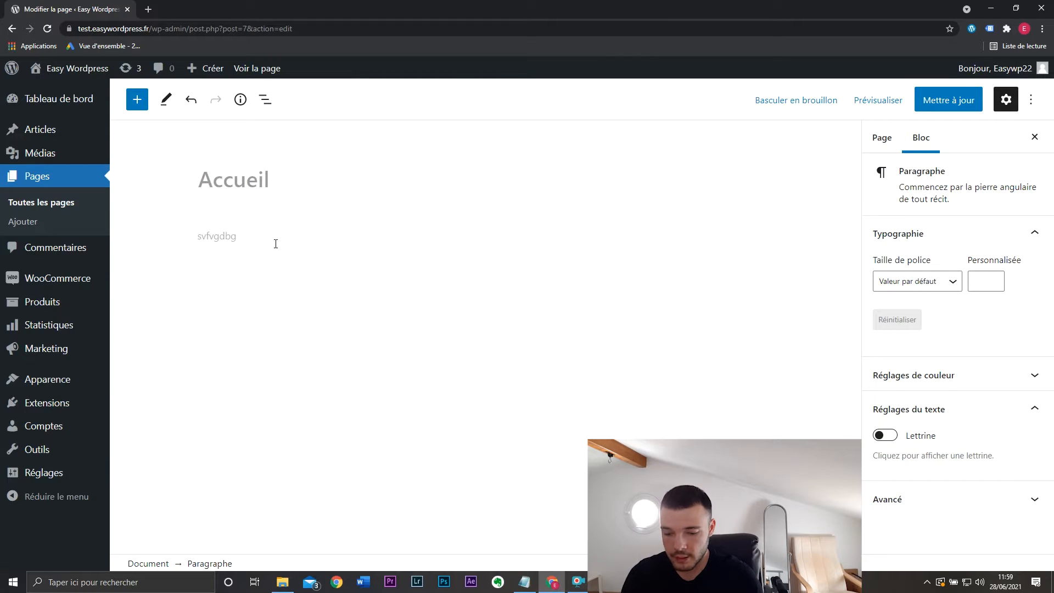
pyautogui.write('test')
pyautogui.press('Return')
pyautogui.write('t')
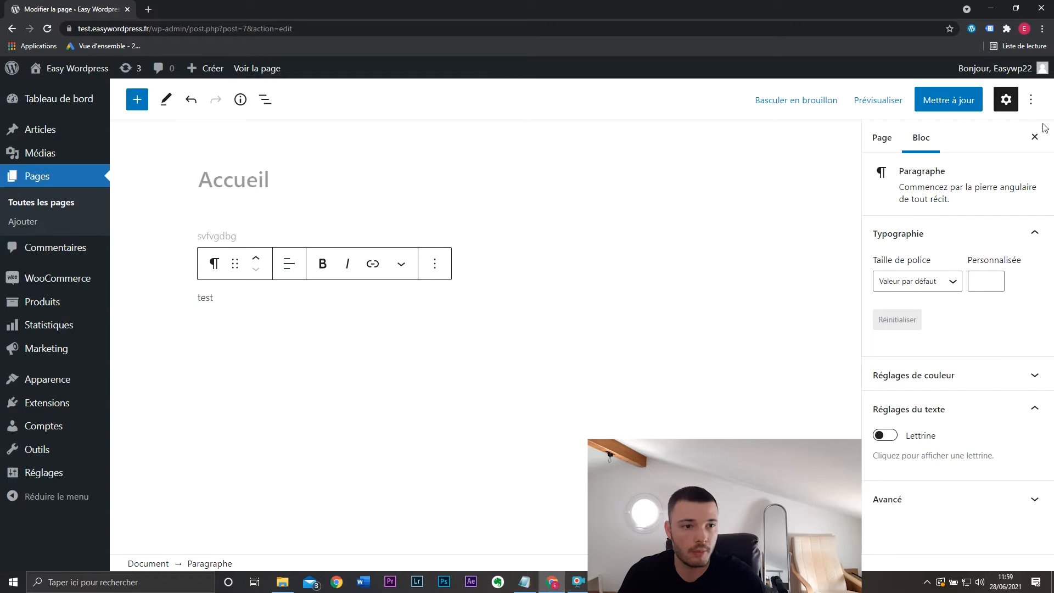
# Step: Turn off spotlight mode in the editor
pyautogui.click(1031, 100)
pyautogui.click(973, 214)
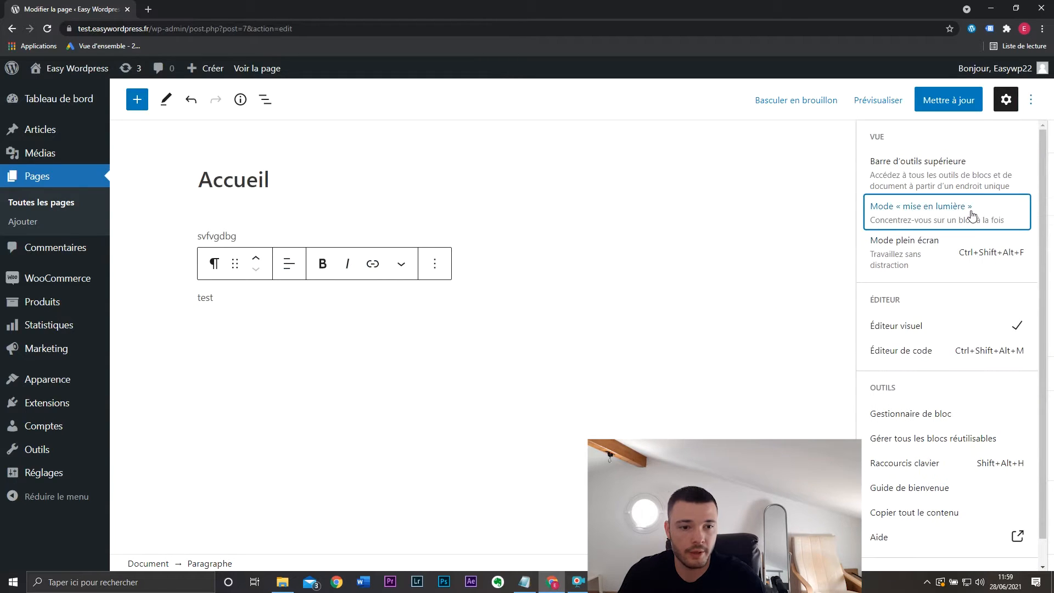
# Step: Try the full-screen editing mode and return to the normal view
pyautogui.click(962, 254)
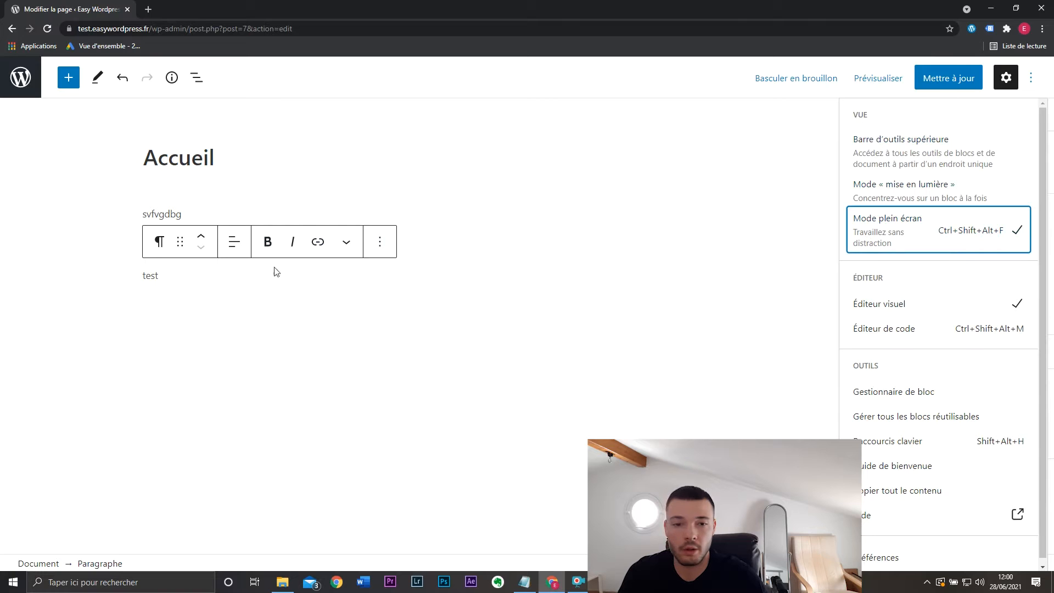
pyautogui.click(649, 268)
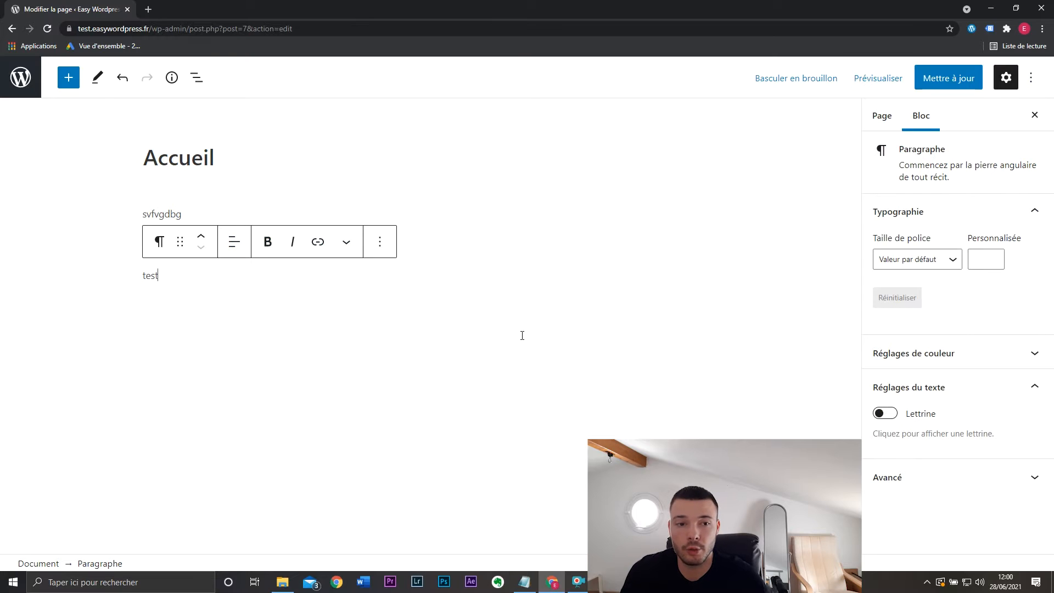
pyautogui.click(1031, 77)
pyautogui.click(897, 222)
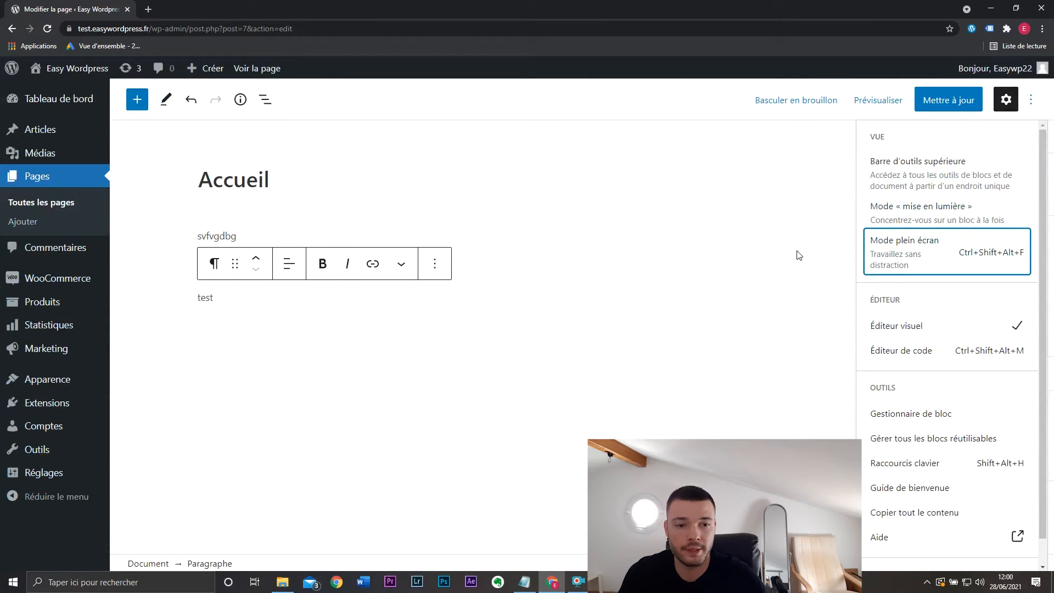
# Step: Look through the remaining editor and tool options, and close the options list
pyautogui.scroll(-1, 975, 362)
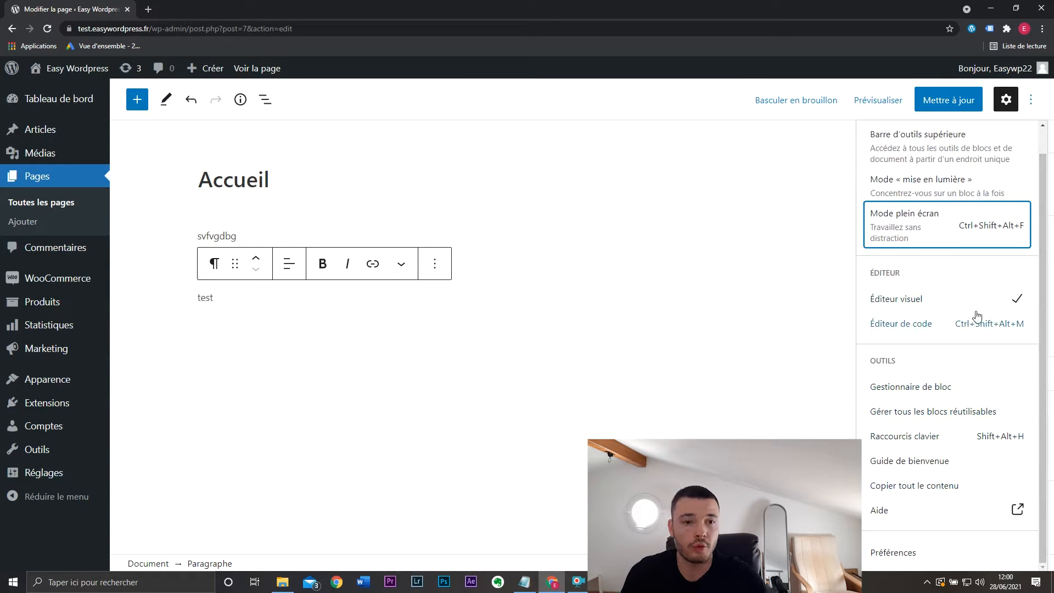
pyautogui.scroll(1, 997, 333)
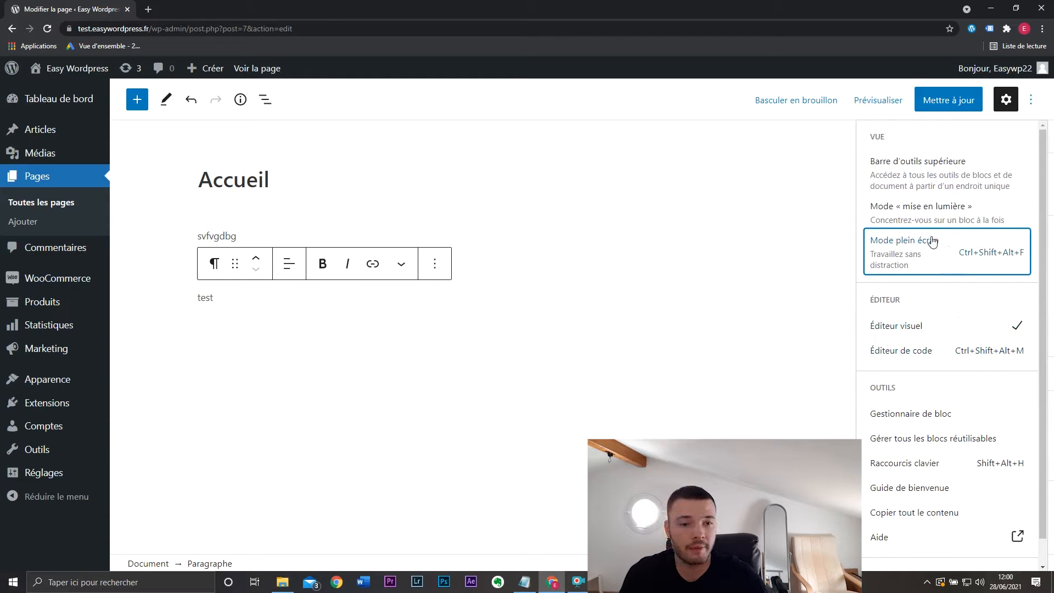
pyautogui.click(477, 335)
# Step: Set the font size of the first paragraph, "svfvgdbg", to the Énorme preset
pyautogui.click(501, 266)
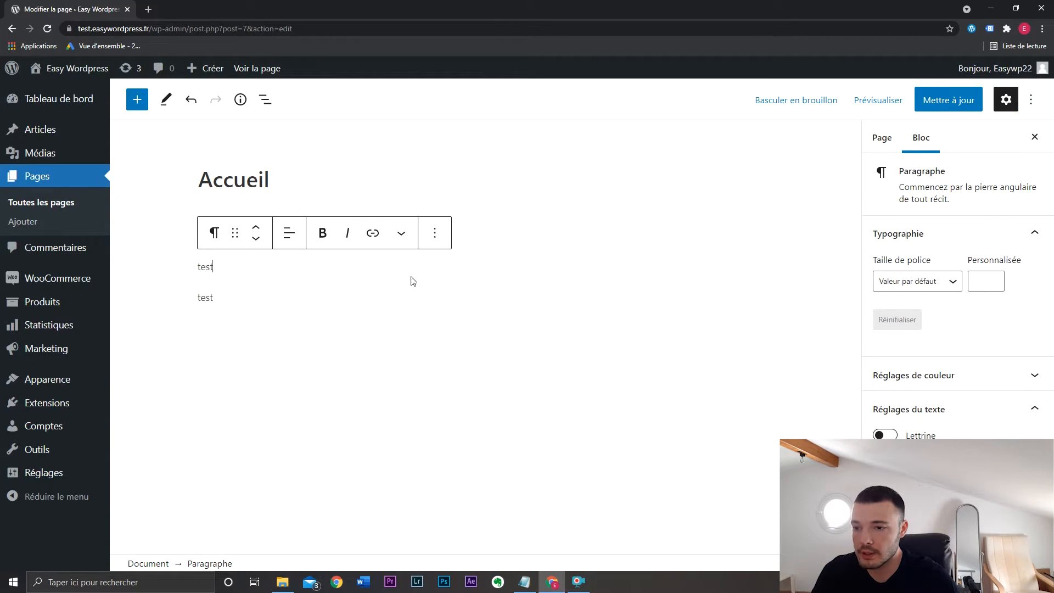
pyautogui.click(482, 234)
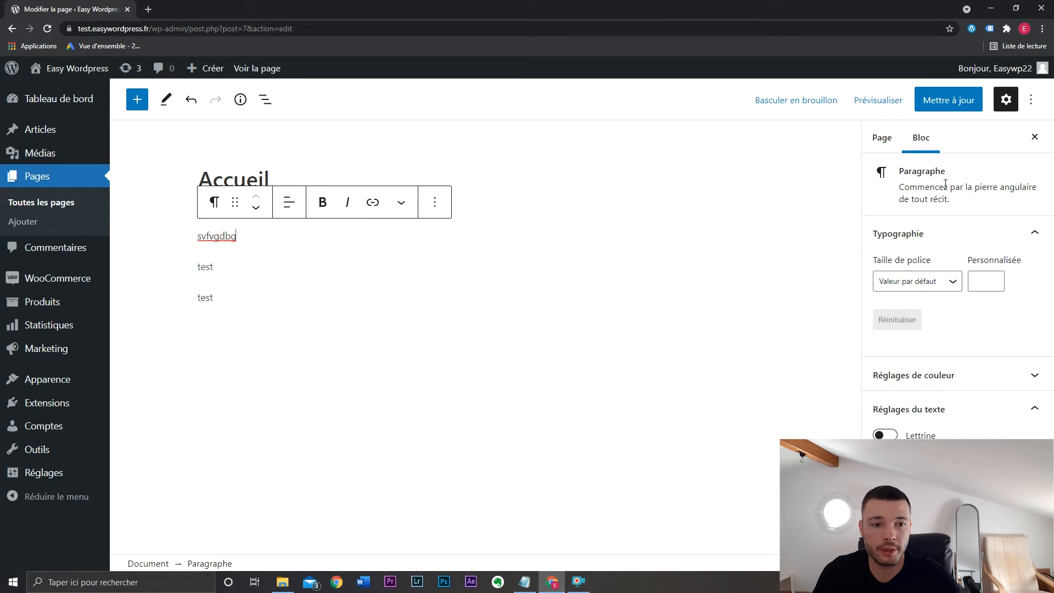
pyautogui.click(932, 280)
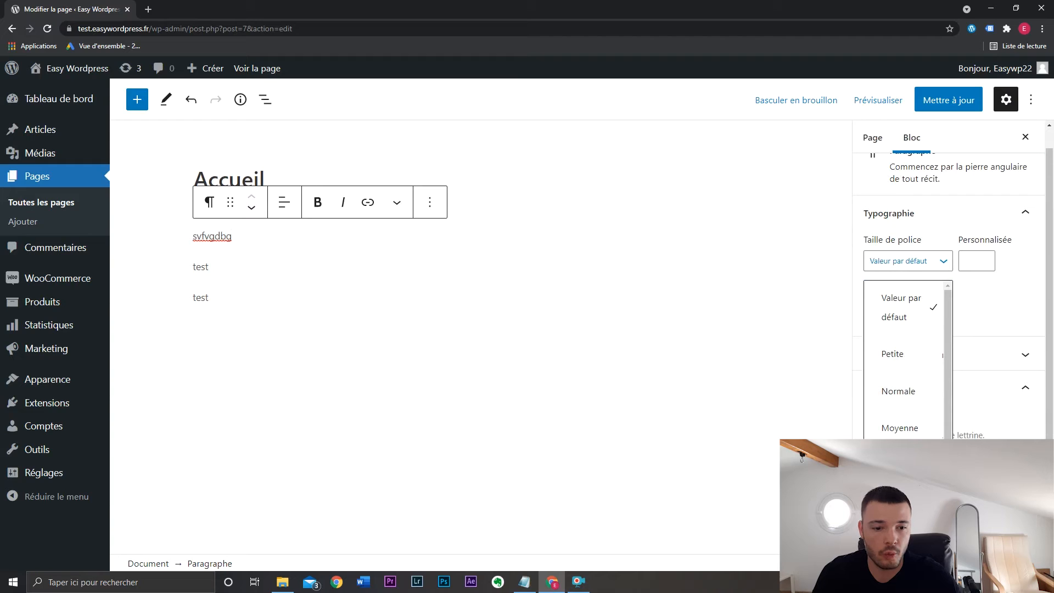
pyautogui.click(900, 501)
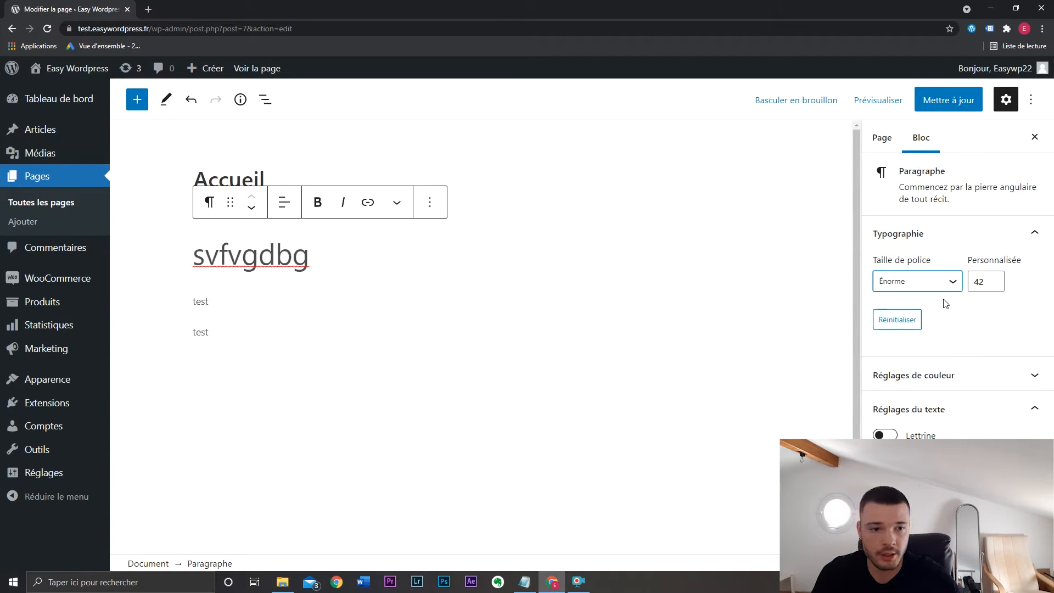
# Step: Set a custom font size of 25 for the first paragraph
pyautogui.click(988, 282)
pyautogui.doubleClick(979, 281)
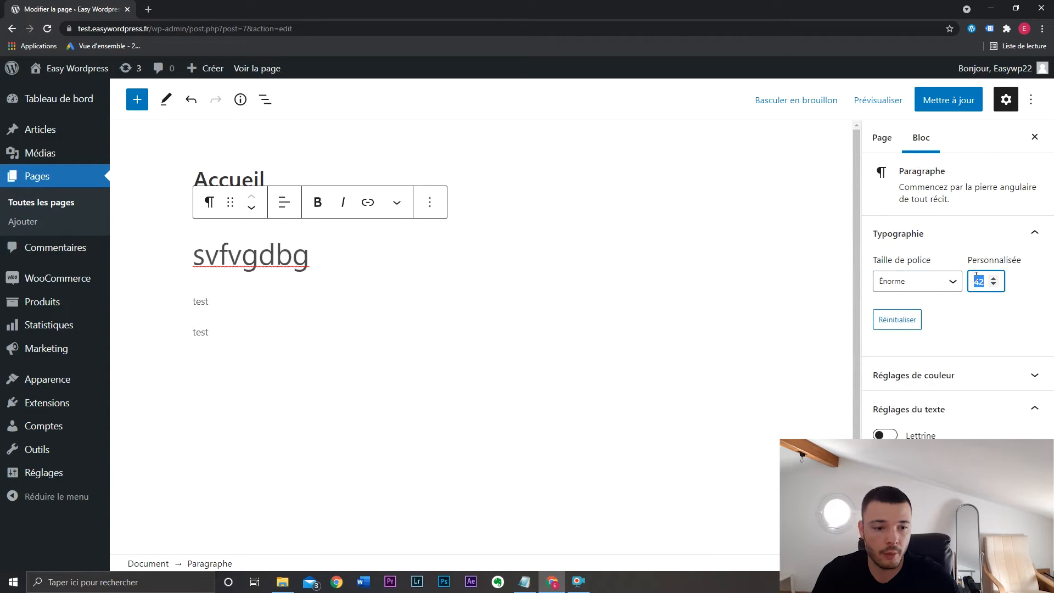
pyautogui.write('25')
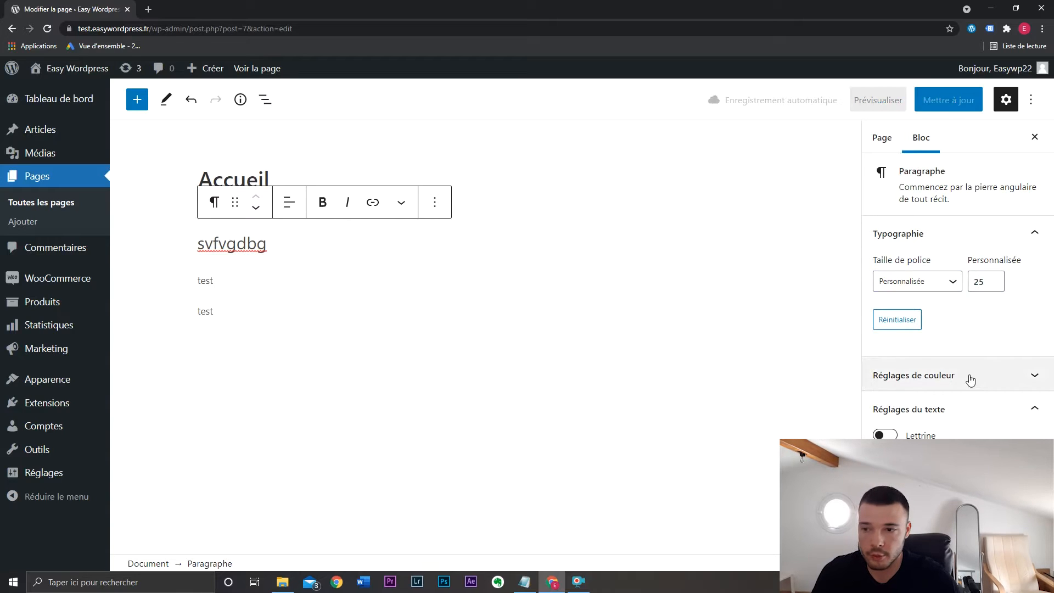
# Step: Try black, grey, white and pink as the text colour of the first paragraph
pyautogui.click(969, 375)
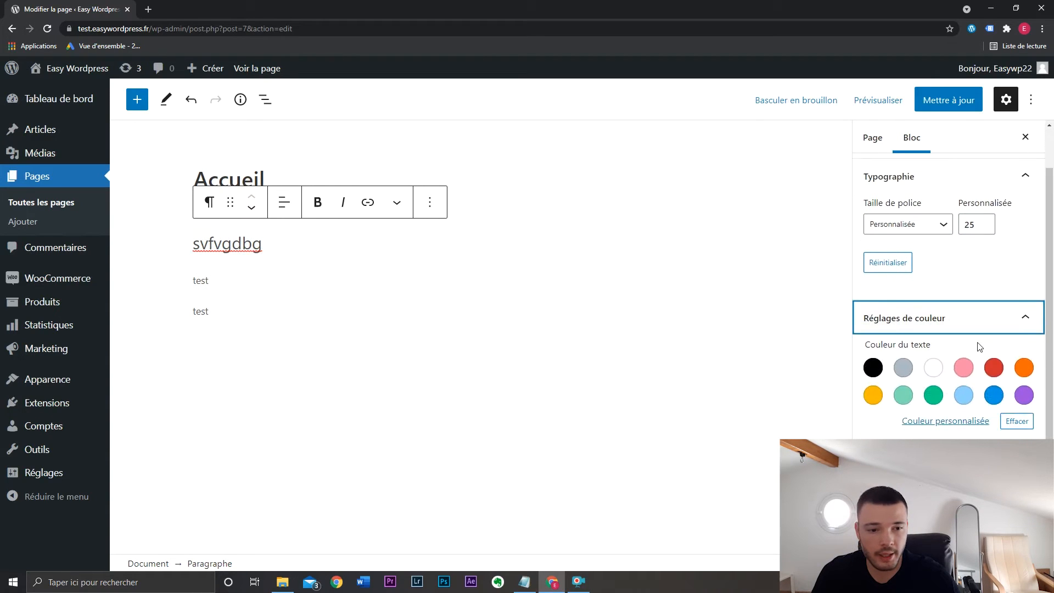
pyautogui.click(874, 369)
pyautogui.click(903, 368)
pyautogui.click(939, 373)
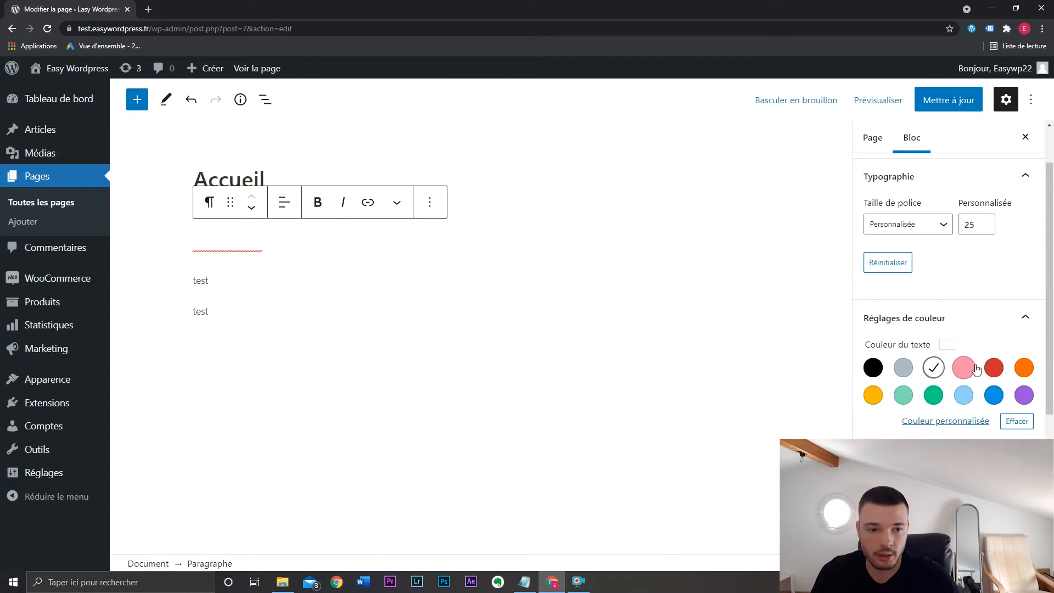
pyautogui.click(964, 367)
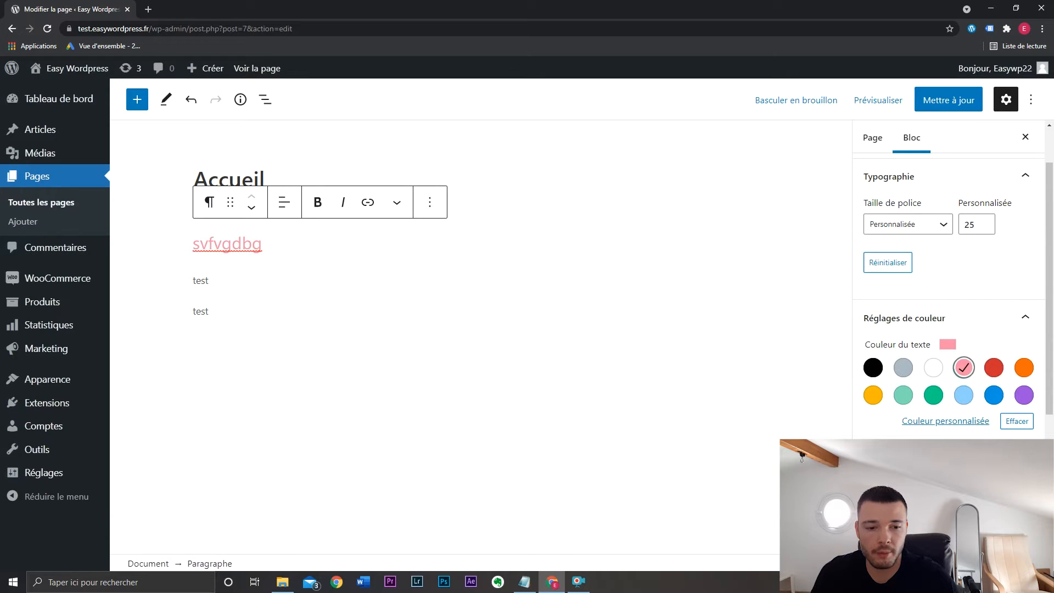
# Step: Give the first paragraph a green background and white text
pyautogui.click(934, 503)
pyautogui.click(934, 367)
pyautogui.scroll(-2, 933, 368)
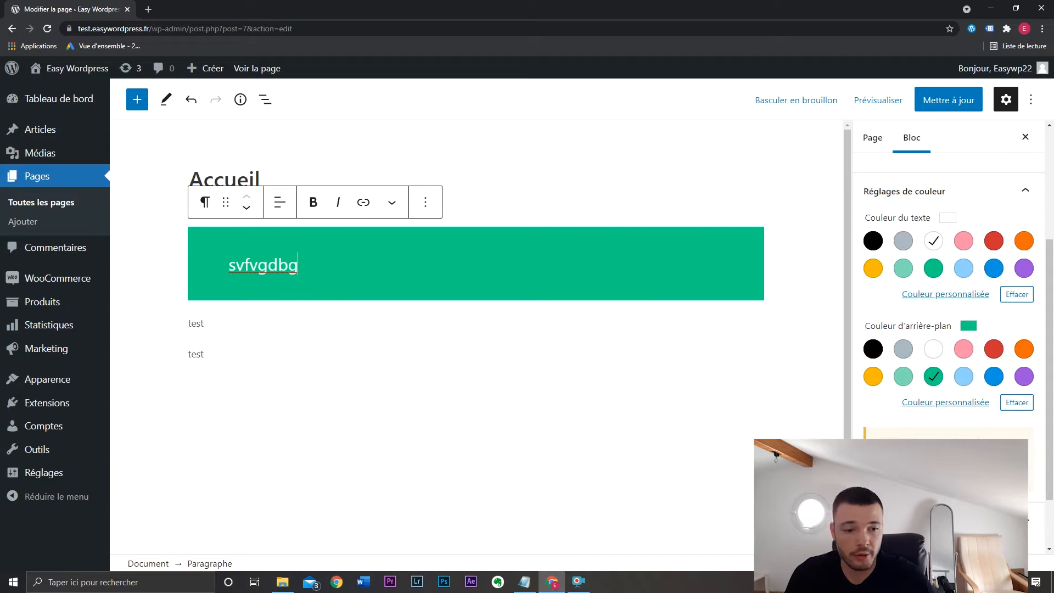
# Step: Try a black background on the first paragraph and clear both its text and background colours
pyautogui.moveTo(992, 479); pyautogui.dragTo(871, 443)
pyautogui.click(873, 445)
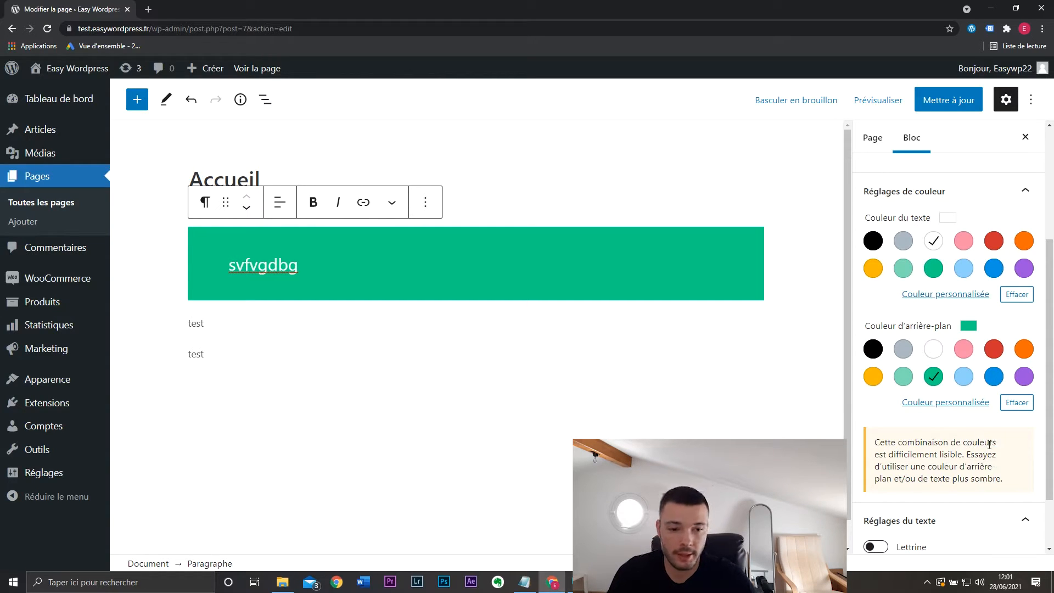
pyautogui.click(873, 349)
pyautogui.scroll(-1, 878, 428)
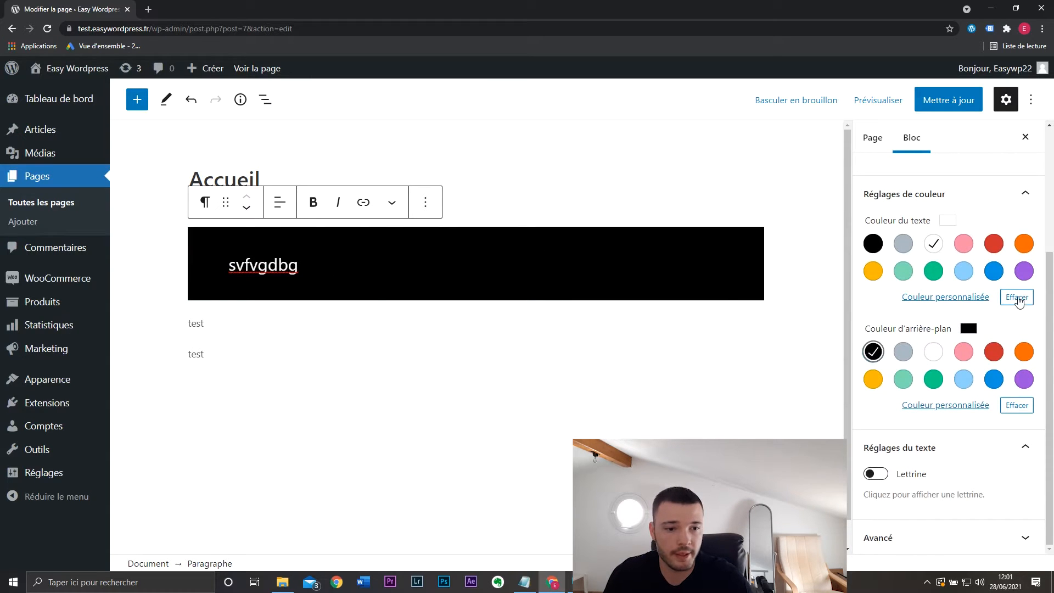
pyautogui.click(1017, 297)
pyautogui.click(1017, 405)
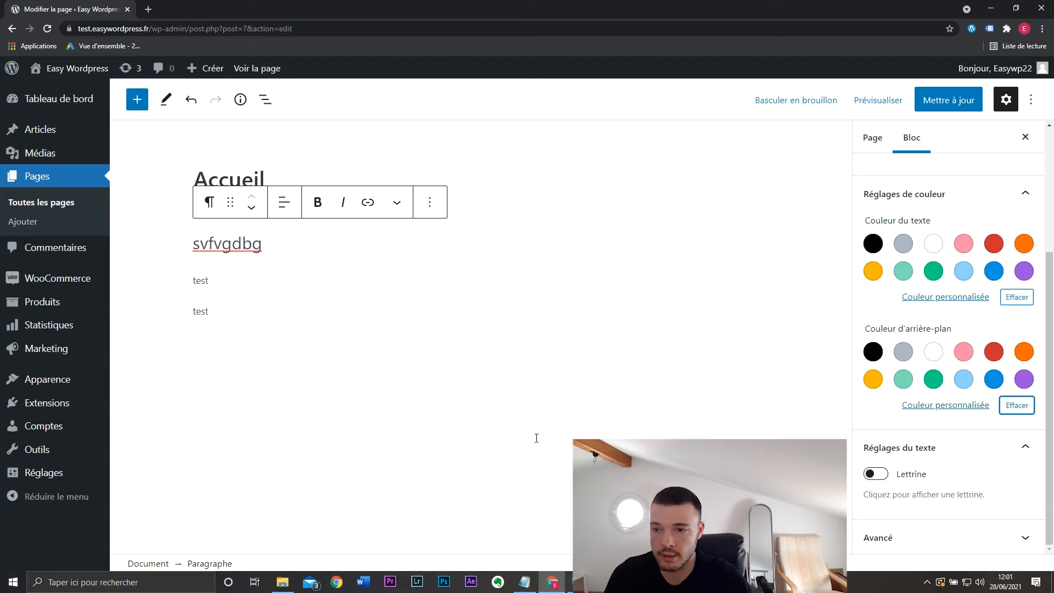
# Step: Turn the Lettrine drop cap on and back off for the first paragraph, and open its Avancé settings
pyautogui.click(877, 474)
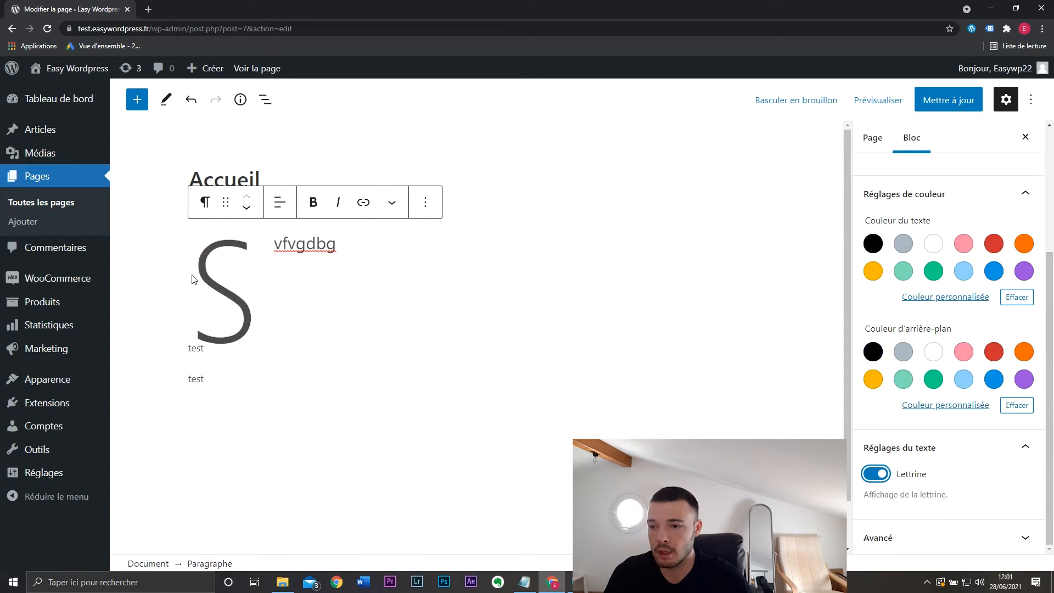
pyautogui.click(877, 475)
pyautogui.click(933, 538)
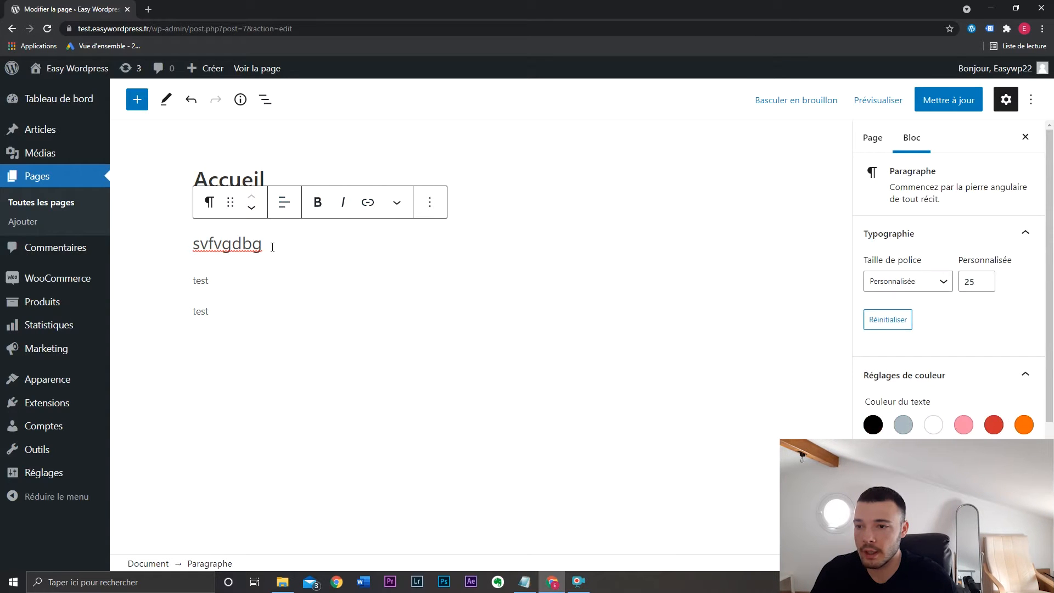
# Step: Try bold and italic on the first paragraph's text, and look at its link settings and extra formatting options
pyautogui.moveTo(262, 243); pyautogui.dragTo(200, 244)
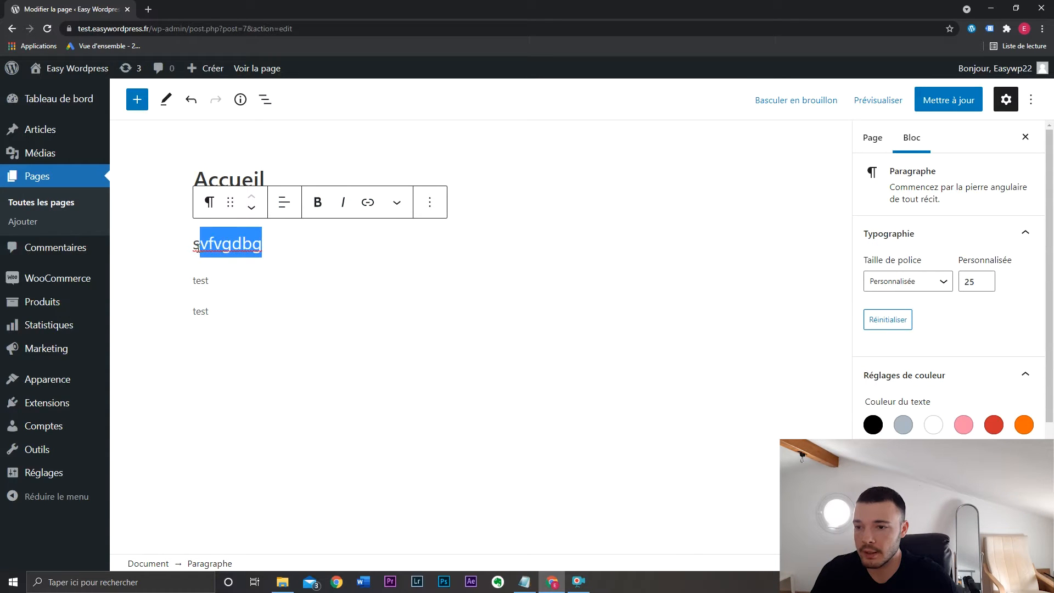
pyautogui.click(318, 204)
pyautogui.click(328, 210)
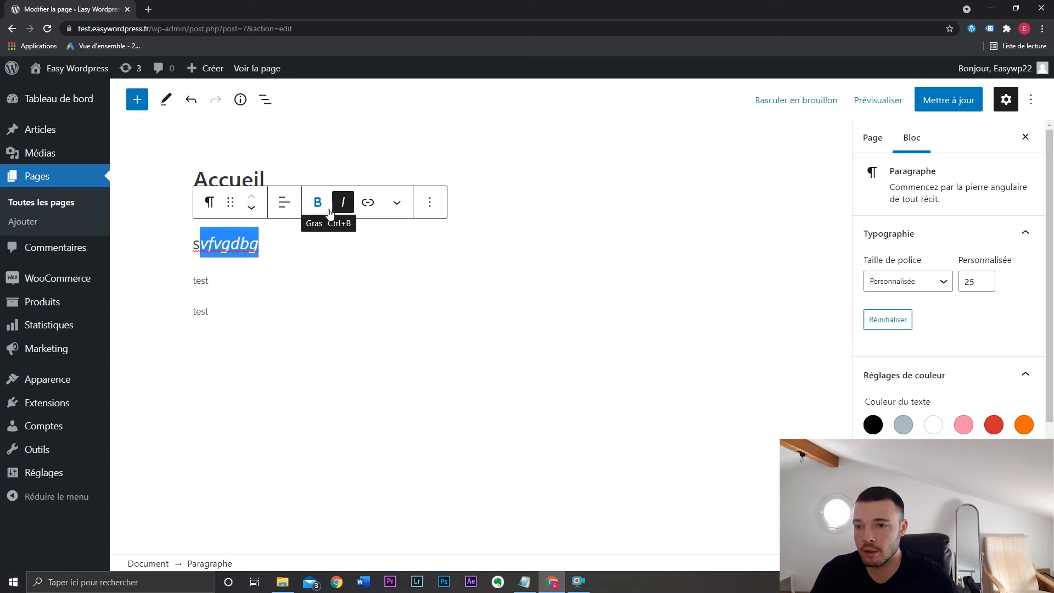
pyautogui.click(367, 204)
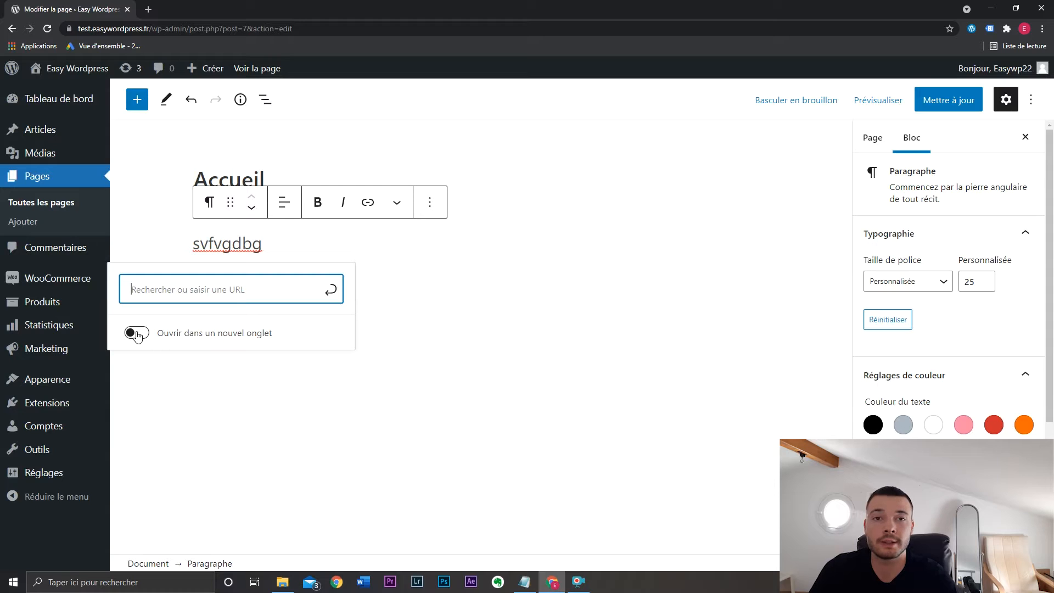
pyautogui.click(367, 224)
pyautogui.click(397, 202)
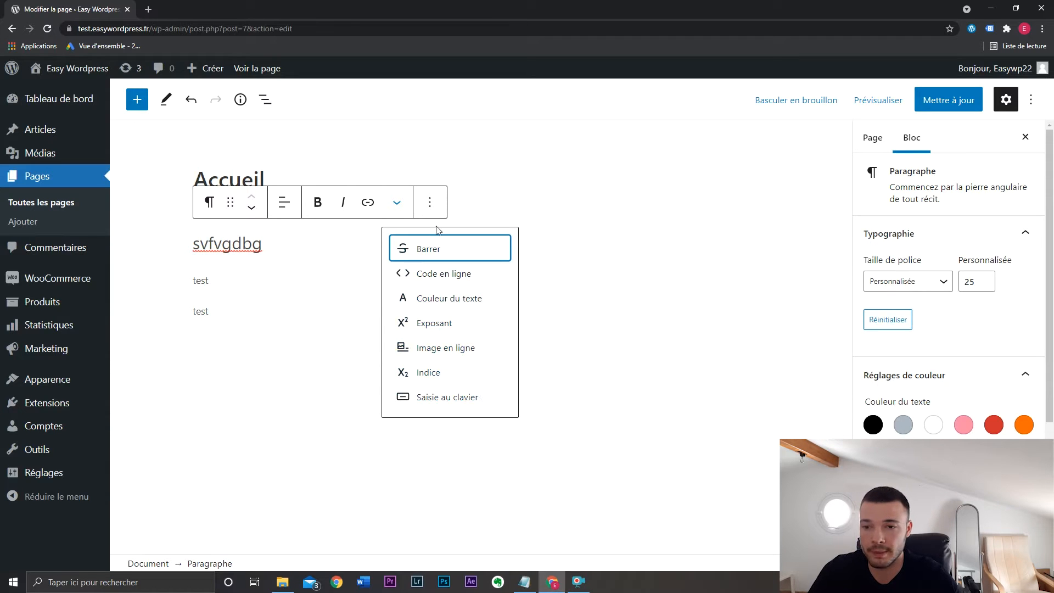
# Step: Insert an empty block before the "svfvgdbg" paragraph
pyautogui.click(429, 207)
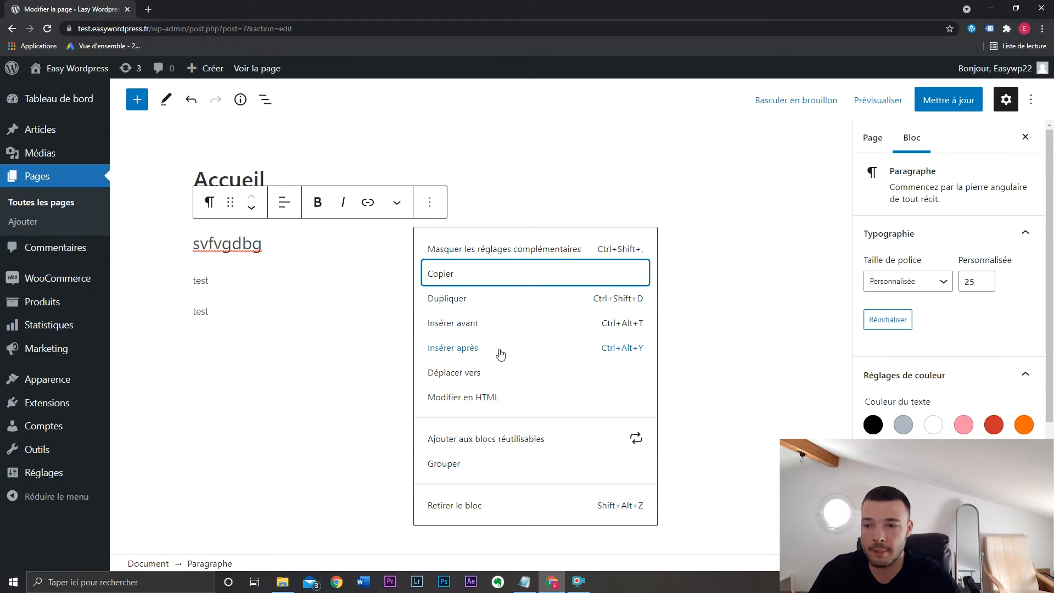
pyautogui.click(497, 325)
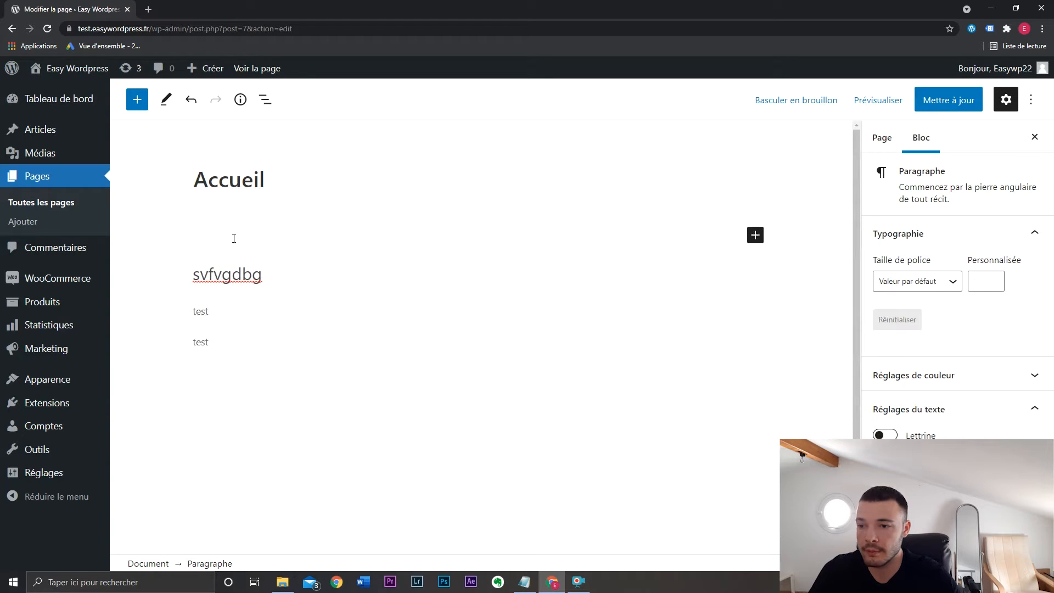
# Step: View the "svfvgdbg" paragraph as HTML and return it to visual editing
pyautogui.click(289, 278)
pyautogui.click(430, 233)
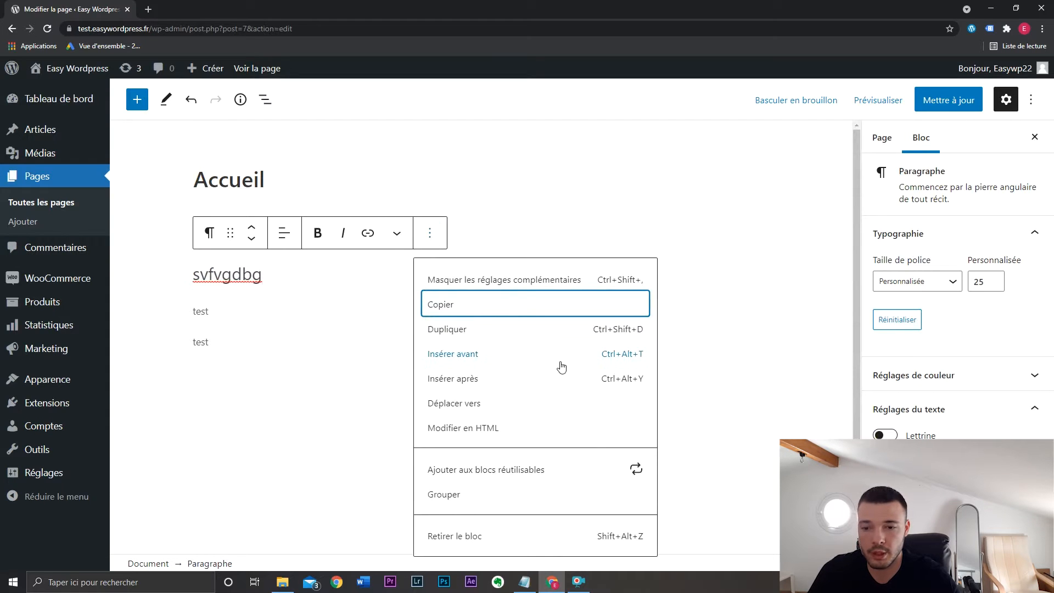
pyautogui.click(501, 429)
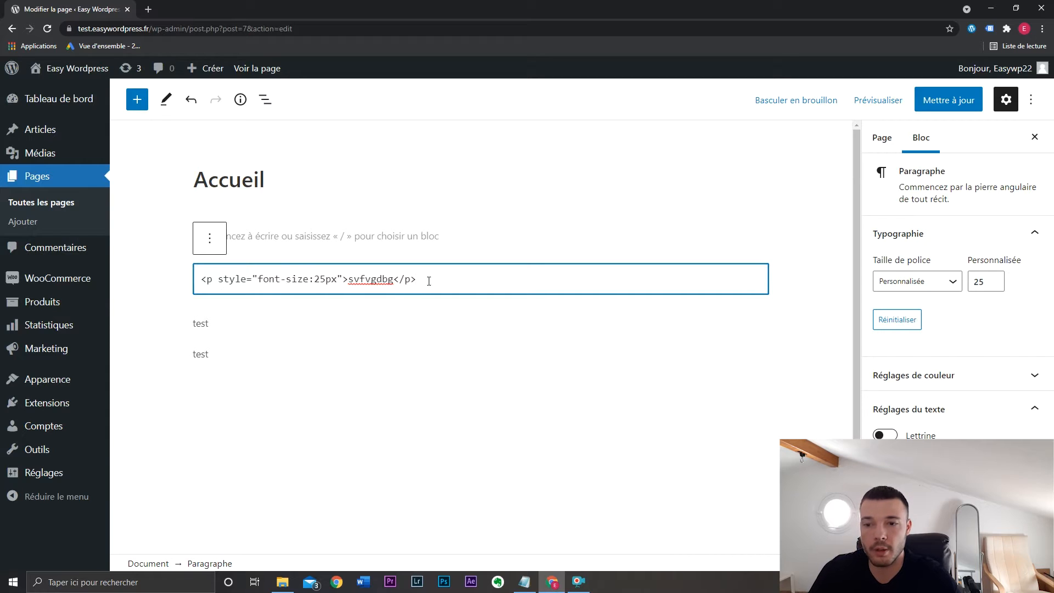
pyautogui.click(210, 239)
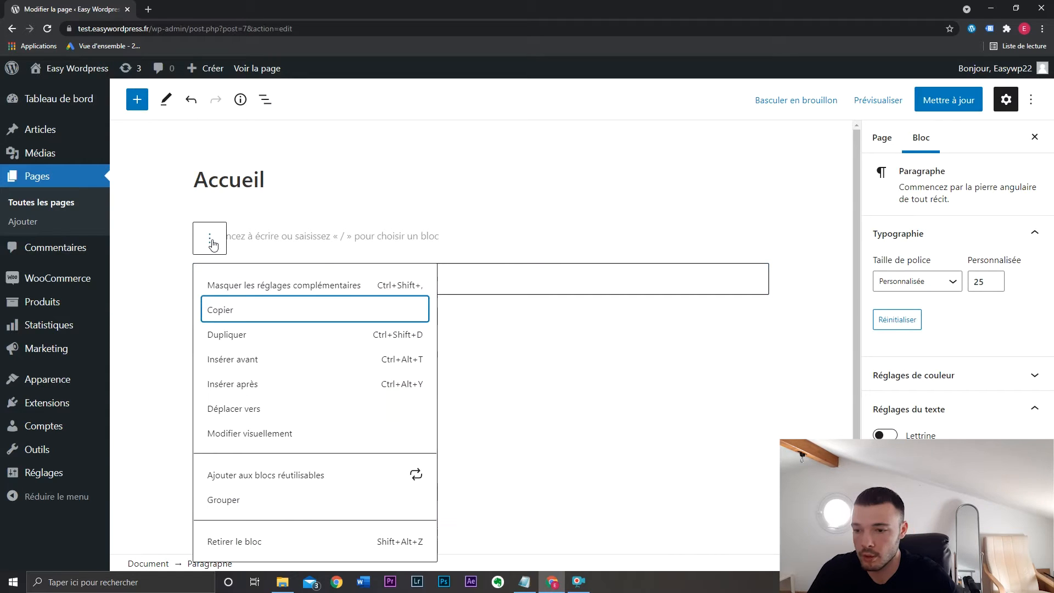
pyautogui.click(299, 437)
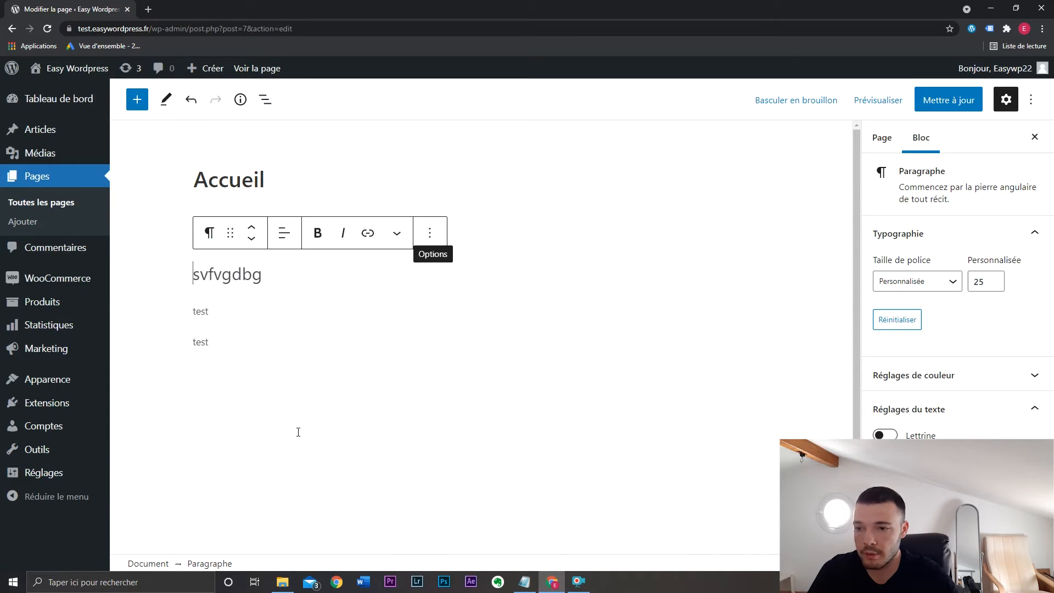
# Step: Group the "svfvgdbg" paragraph and remove the paragraph block
pyautogui.press('Return')
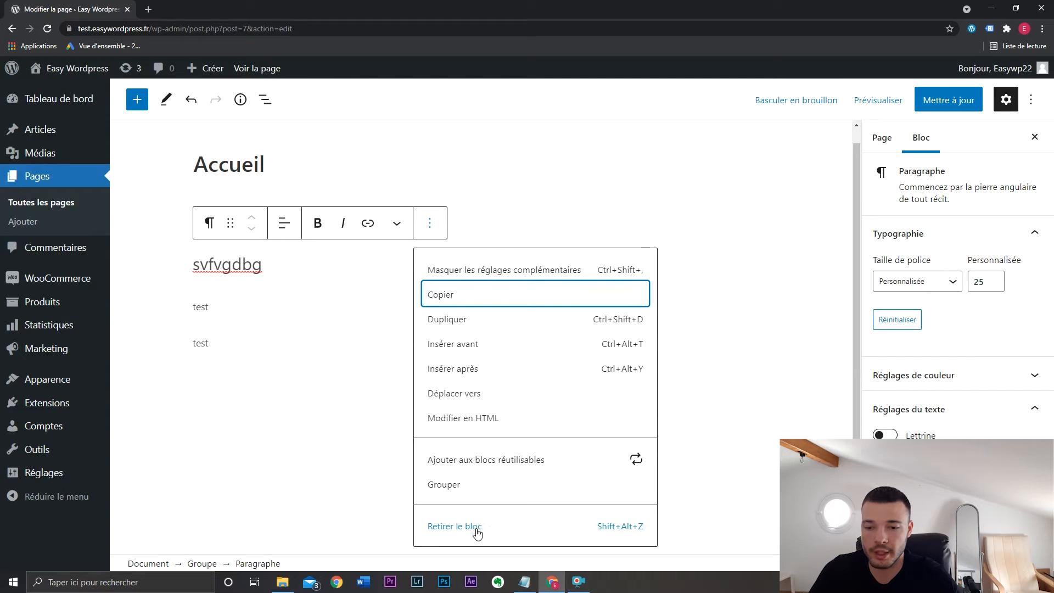
pyautogui.click(504, 529)
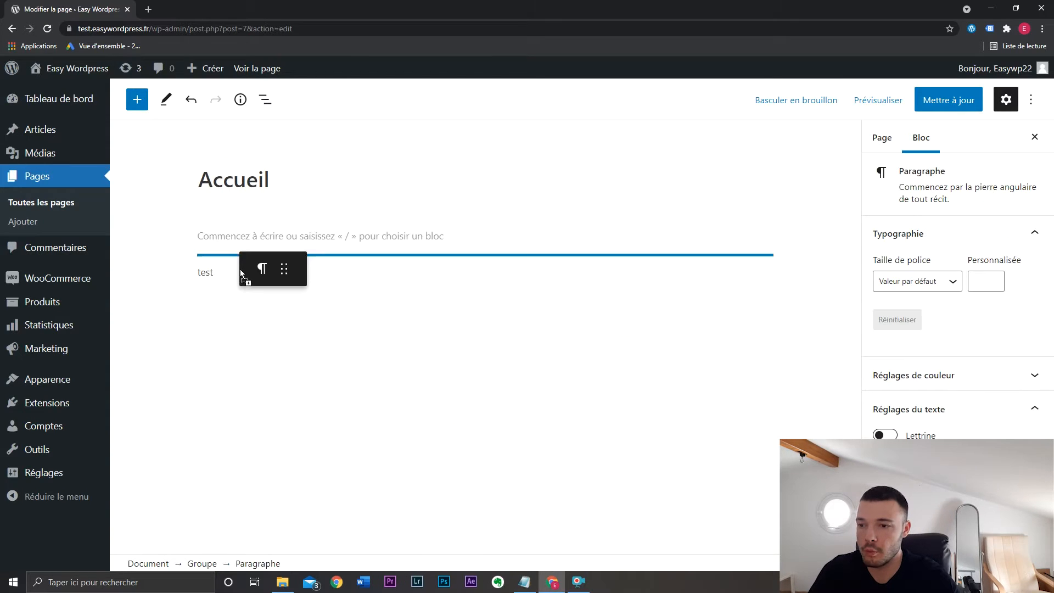
# Step: Move the last "test" paragraph to the start of the page content, above the empty paragraph
pyautogui.click(233, 349)
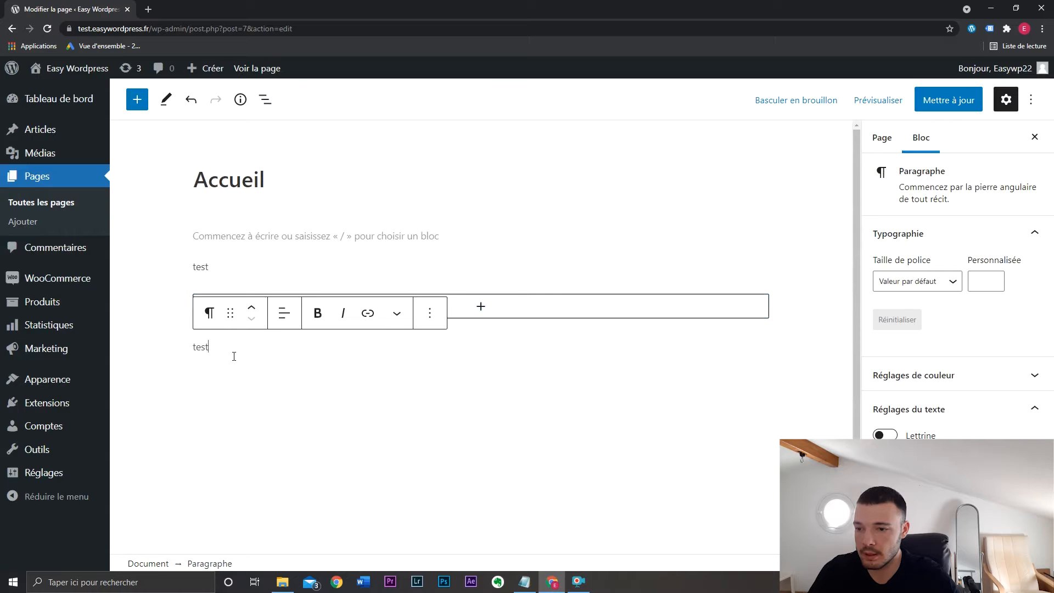
pyautogui.moveTo(233, 317); pyautogui.dragTo(246, 219)
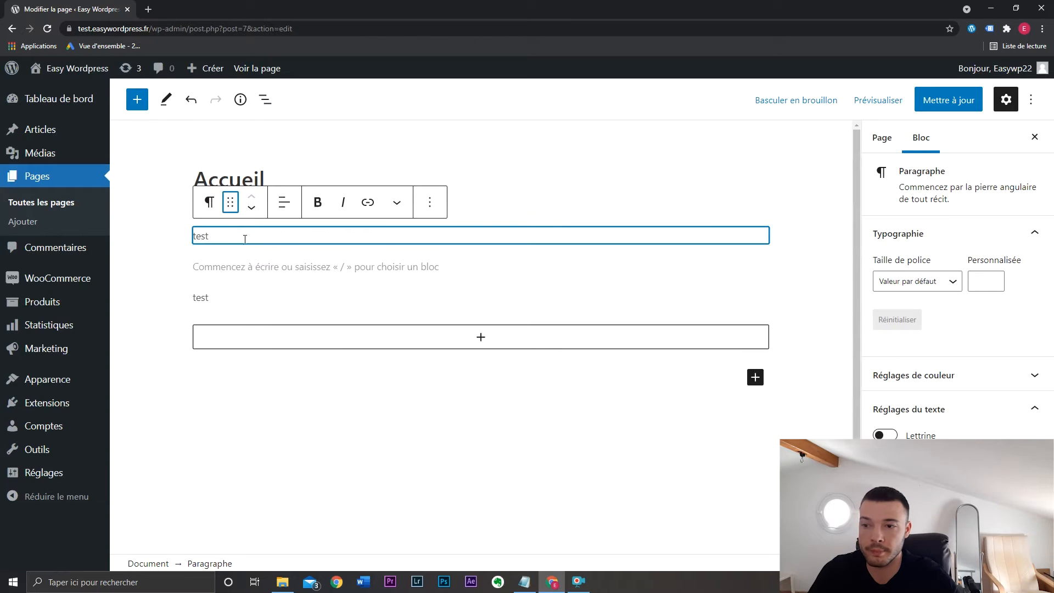
# Step: Move the "test" paragraph up and down among the blocks, placing it directly below the empty paragraph
pyautogui.click(250, 210)
pyautogui.click(252, 197)
pyautogui.click(251, 211)
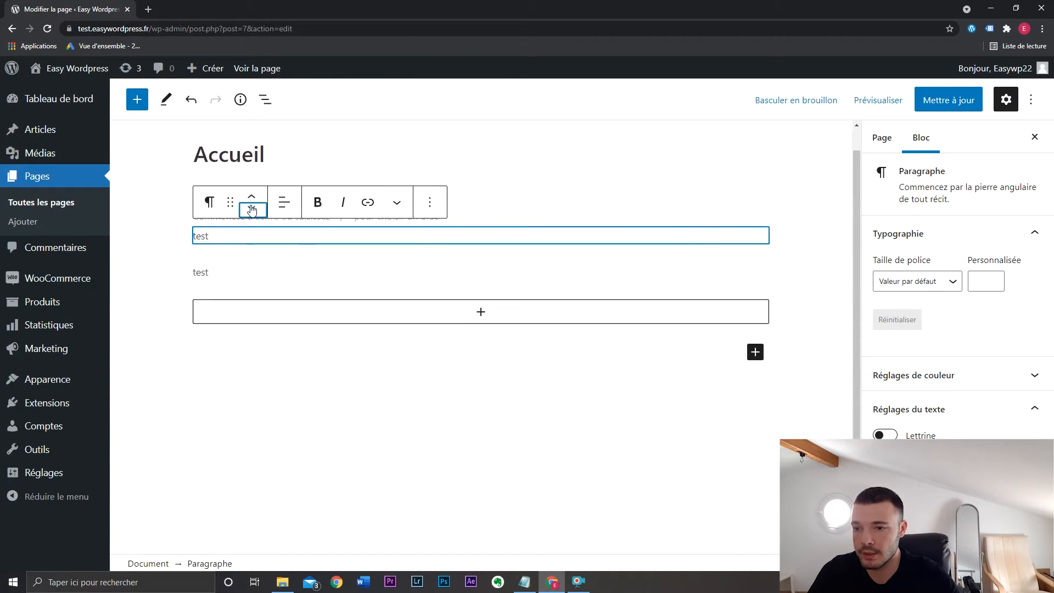
pyautogui.click(252, 204)
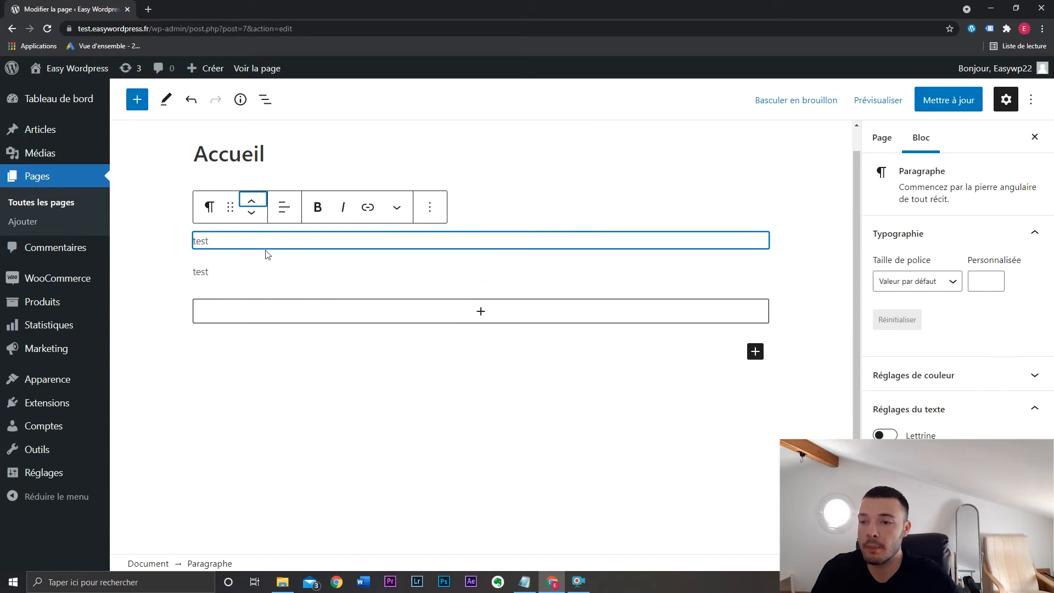
pyautogui.moveTo(230, 208); pyautogui.dragTo(278, 216)
pyautogui.click(253, 216)
pyautogui.click(254, 215)
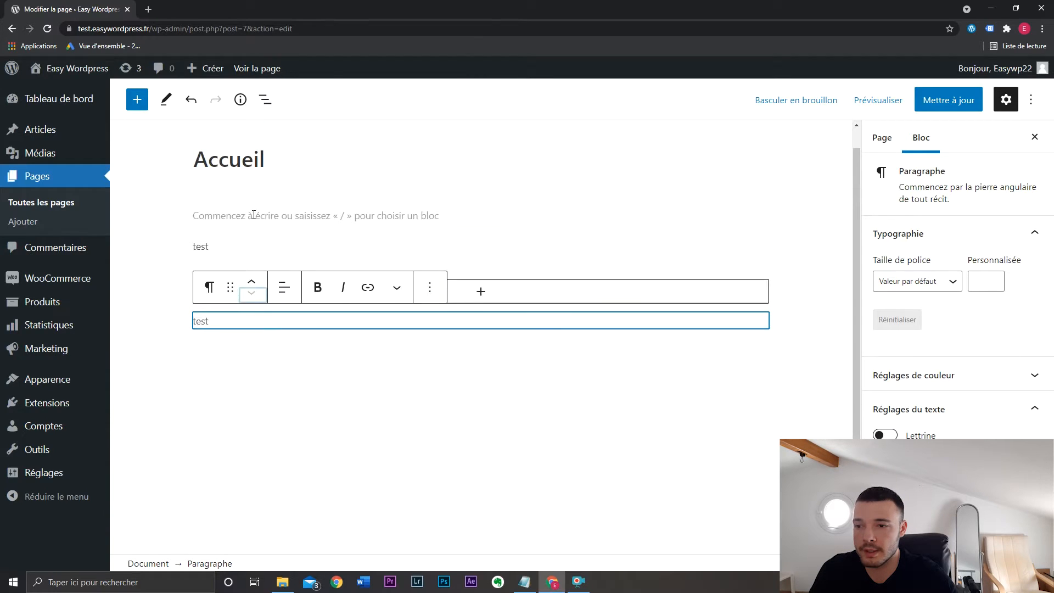
pyautogui.click(252, 282)
pyautogui.click(252, 256)
# Step: Try centre and right text alignment on the "test" paragraph and return it to left alignment
pyautogui.click(284, 233)
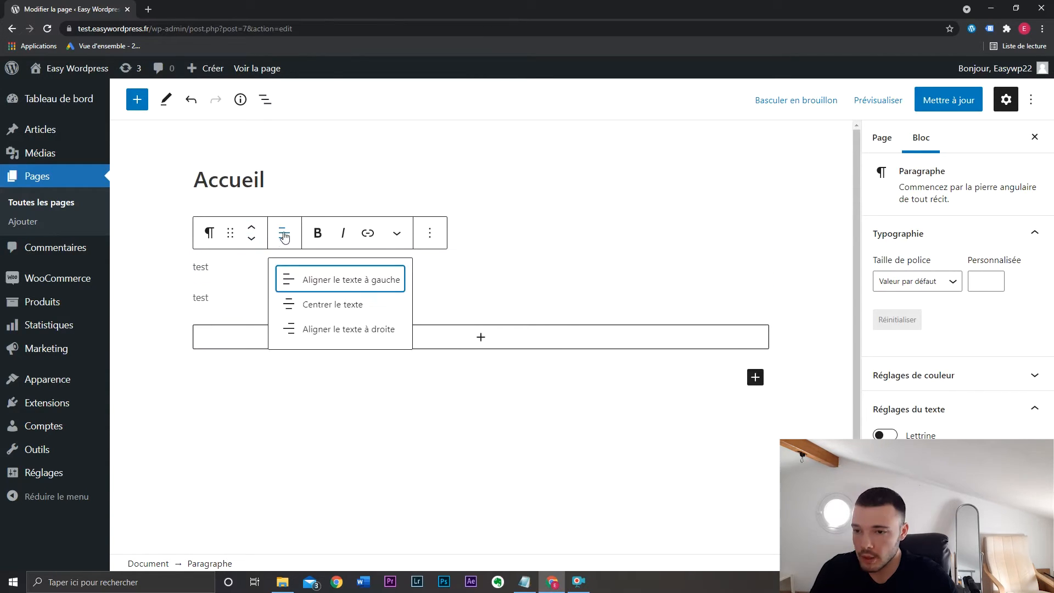
pyautogui.click(336, 304)
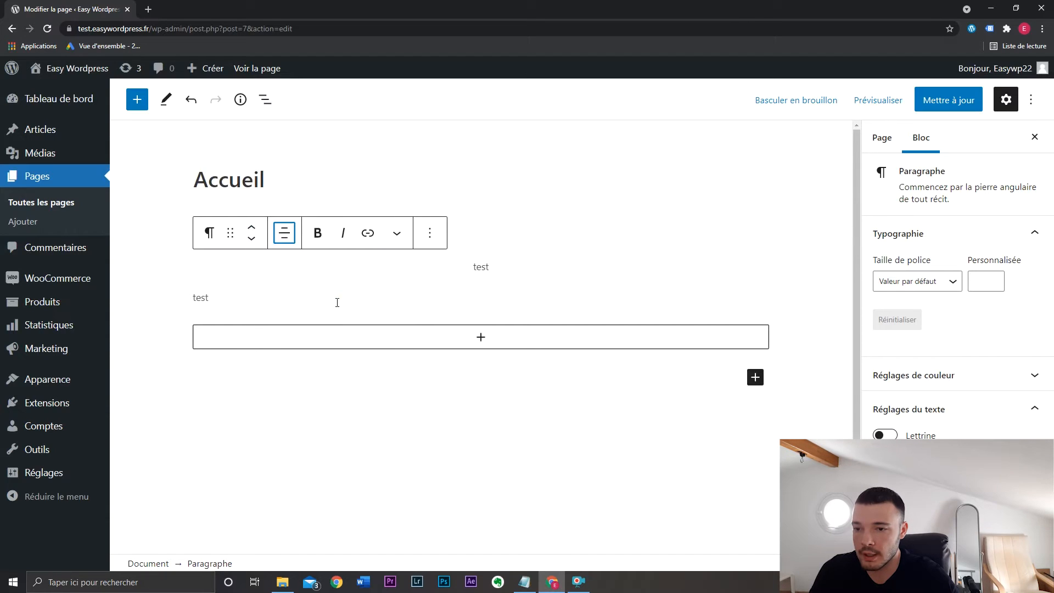
pyautogui.click(284, 236)
pyautogui.click(317, 329)
pyautogui.click(287, 241)
pyautogui.click(307, 273)
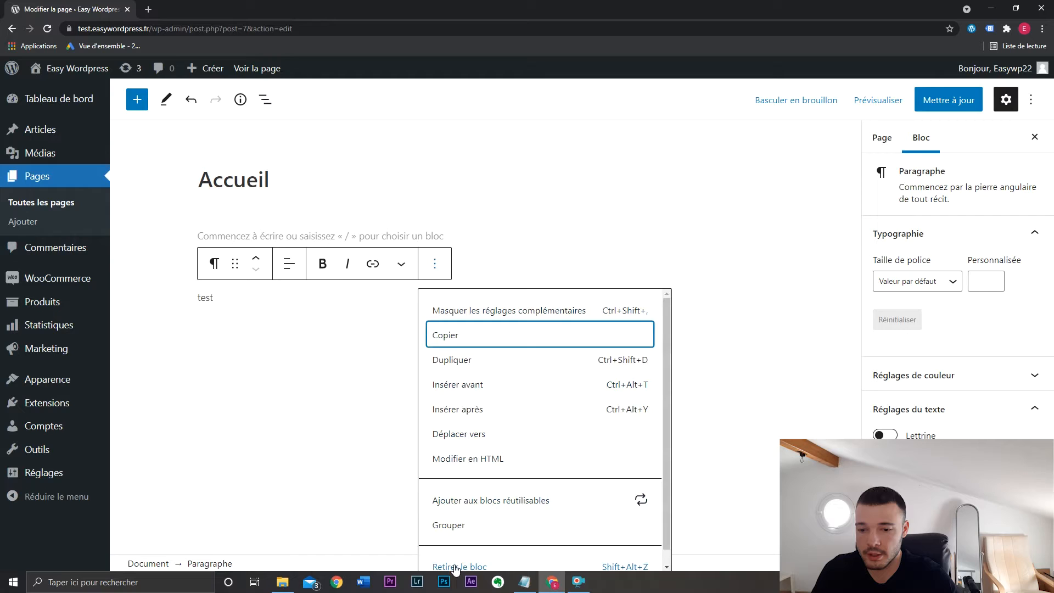
# Step: Remove the remaining "test" paragraph blocks from the page
pyautogui.click(451, 568)
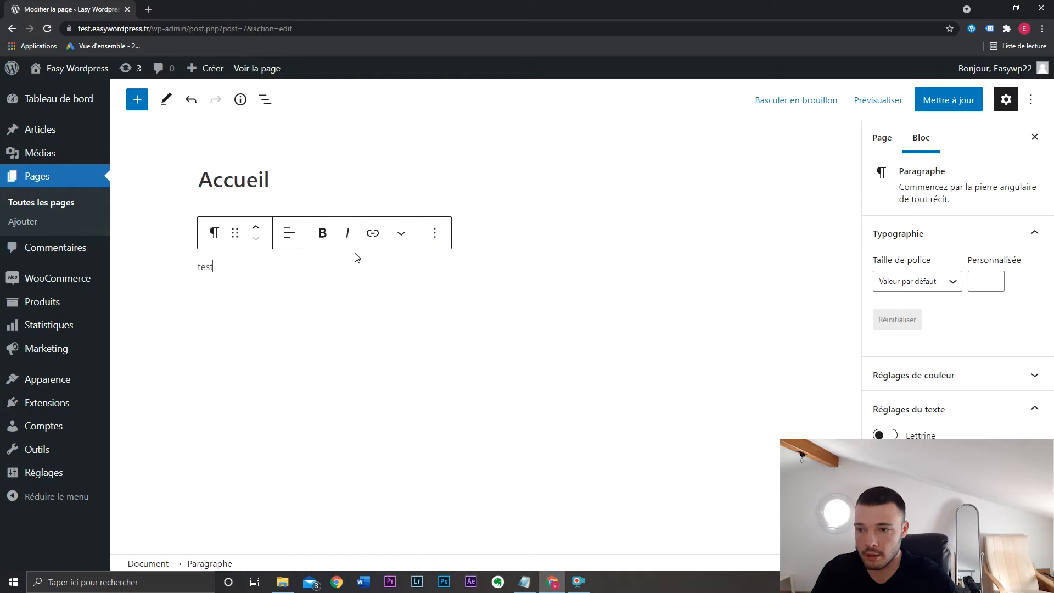
pyautogui.click(438, 245)
pyautogui.click(454, 467)
# Step: Browse the full block library and insert a Titre block in the page content
pyautogui.click(759, 235)
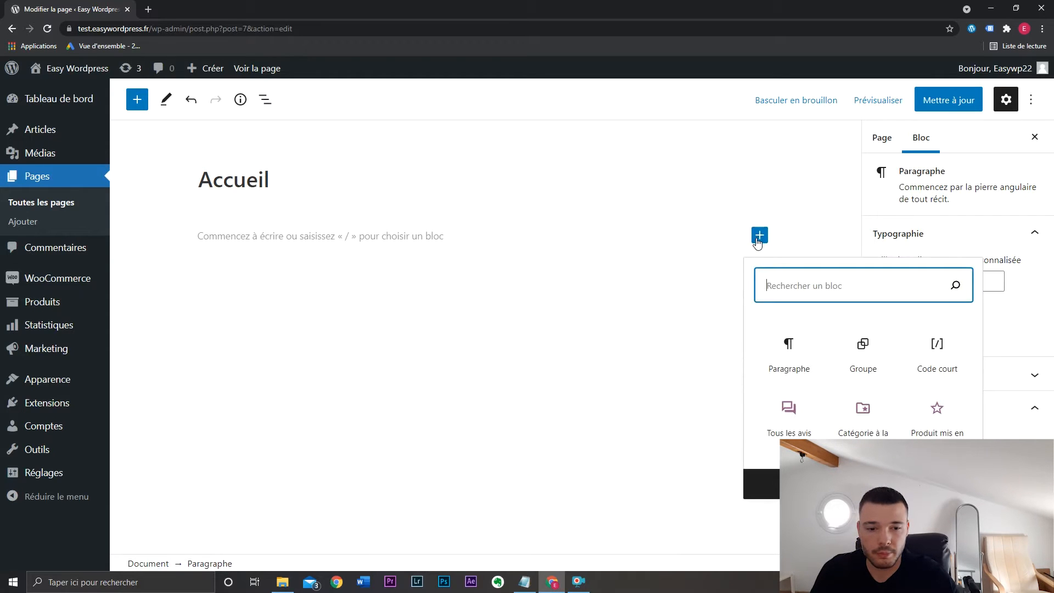
pyautogui.click(764, 483)
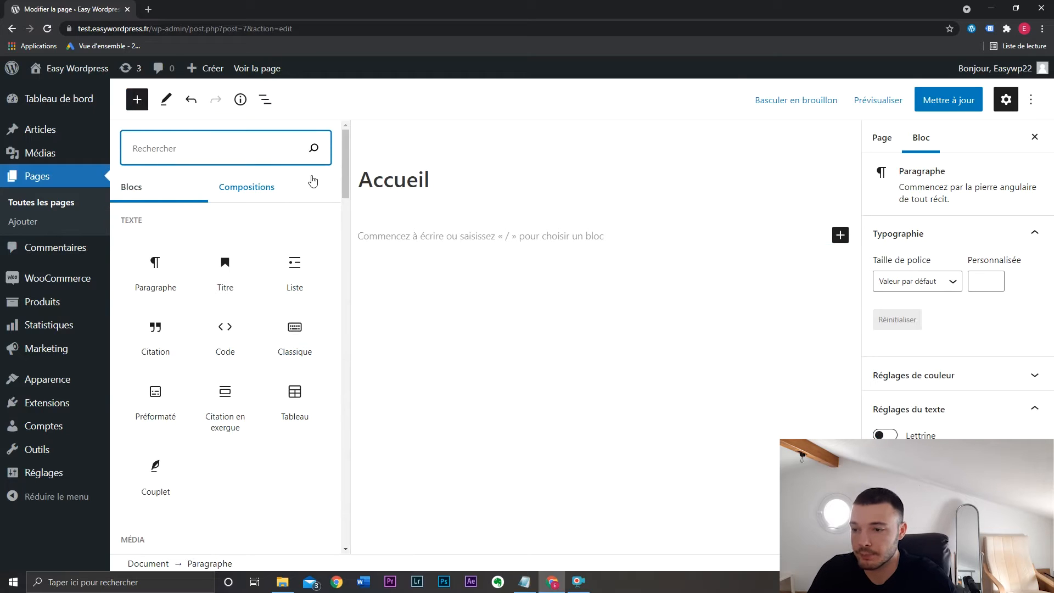
pyautogui.moveTo(154, 266)
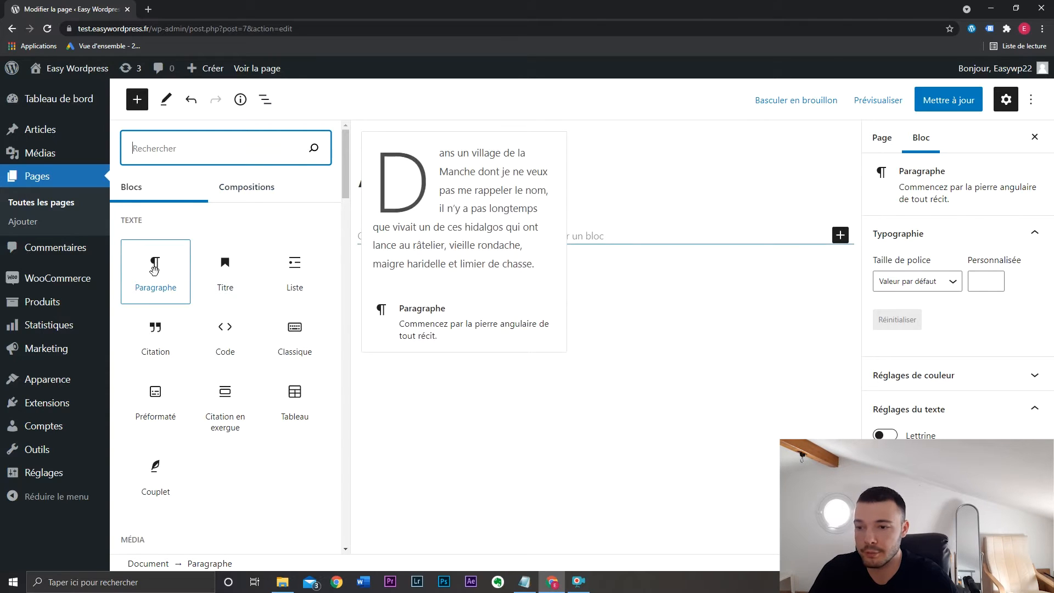
pyautogui.click(223, 269)
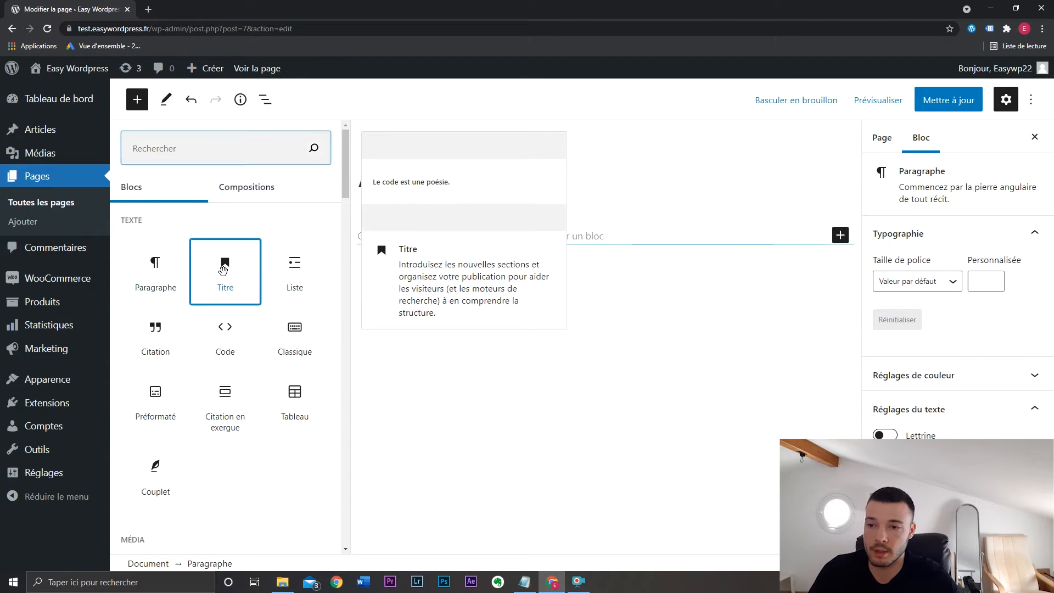
# Step: Look at the available heading levels, keep H2, and enter "Mon titre" as the heading text
pyautogui.click(283, 207)
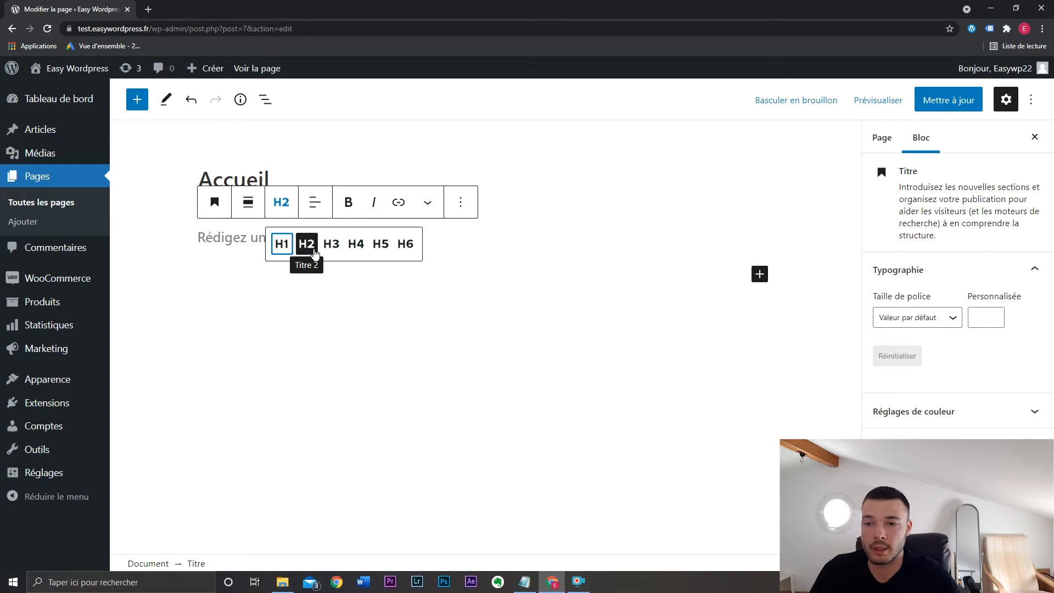
pyautogui.click(237, 237)
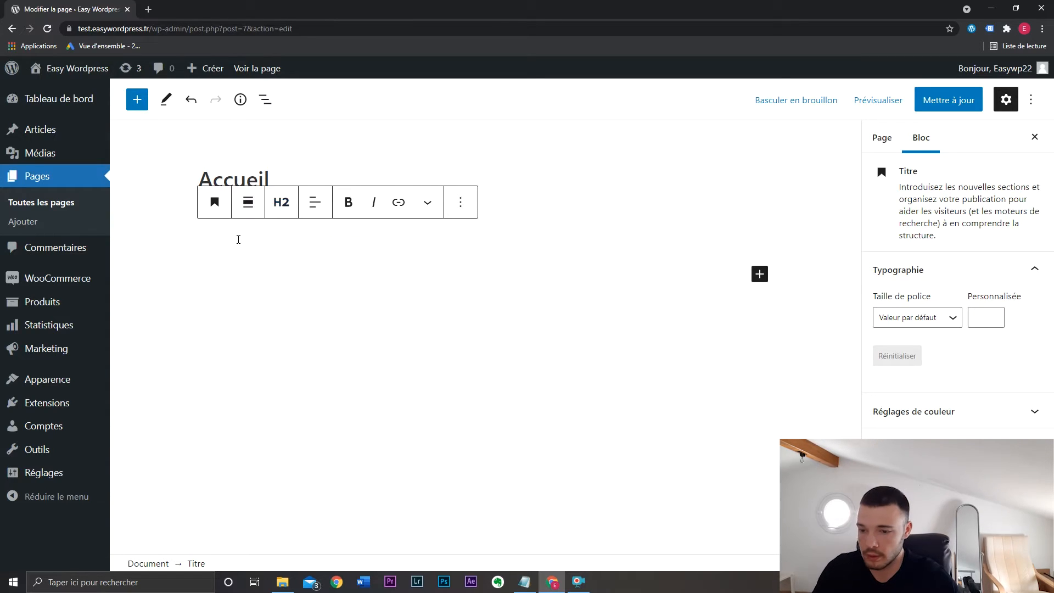
pyautogui.write('Mon titre')
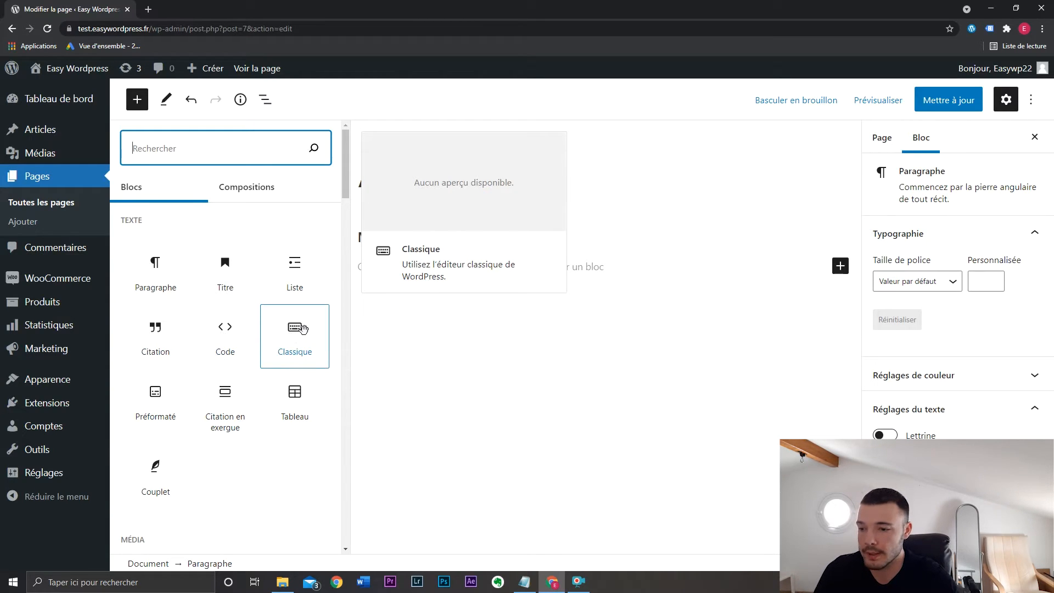
# Step: Insert a Tableau block below the heading with 2 columns and 2 rows
pyautogui.click(291, 393)
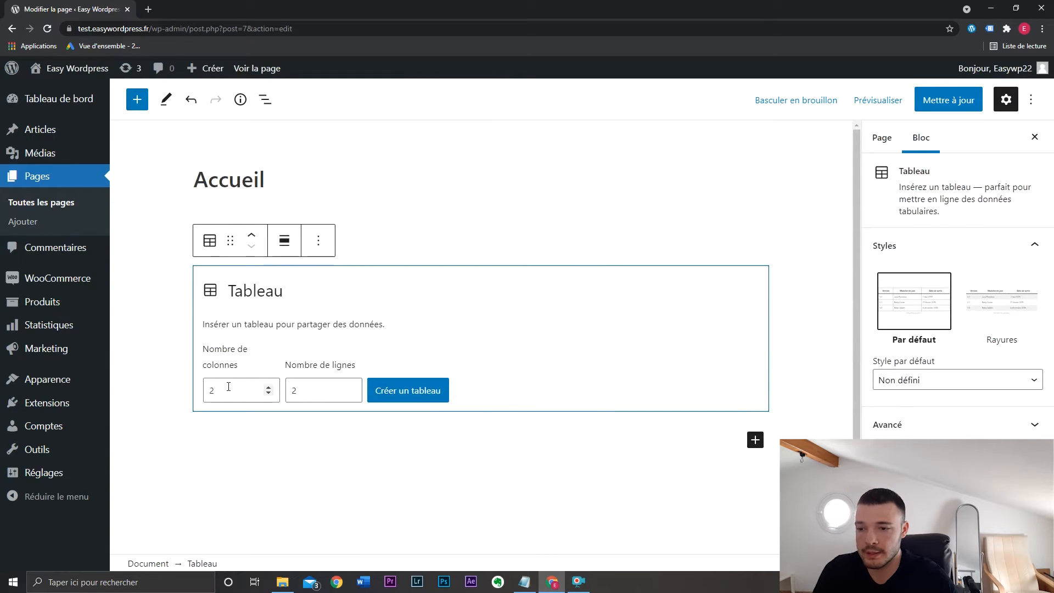
pyautogui.click(419, 390)
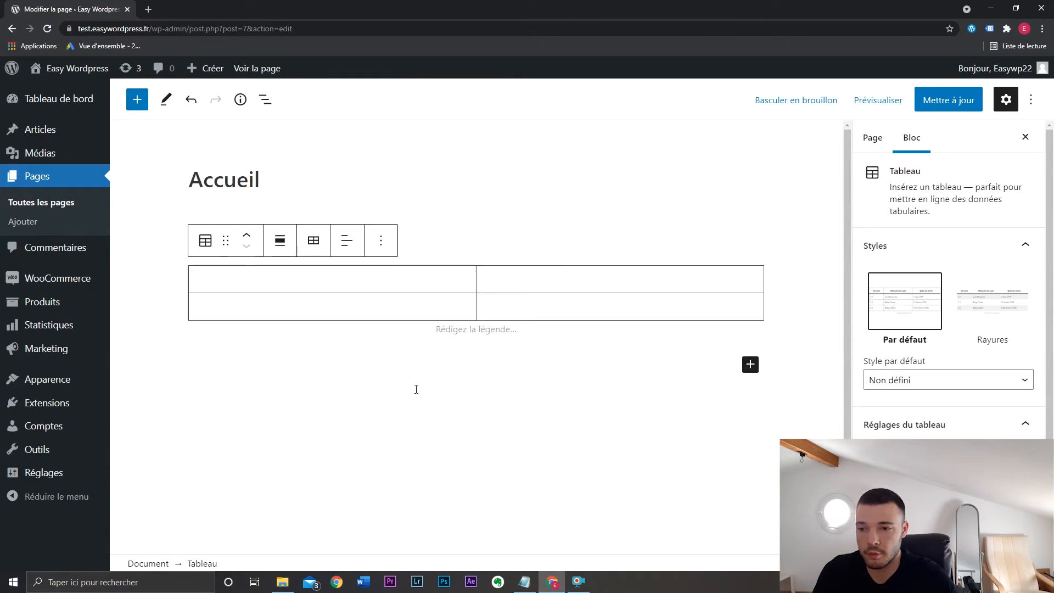
# Step: Fill the first row of the table with "Titre 1" and "Titre 2"
pyautogui.click(382, 311)
pyautogui.click(373, 284)
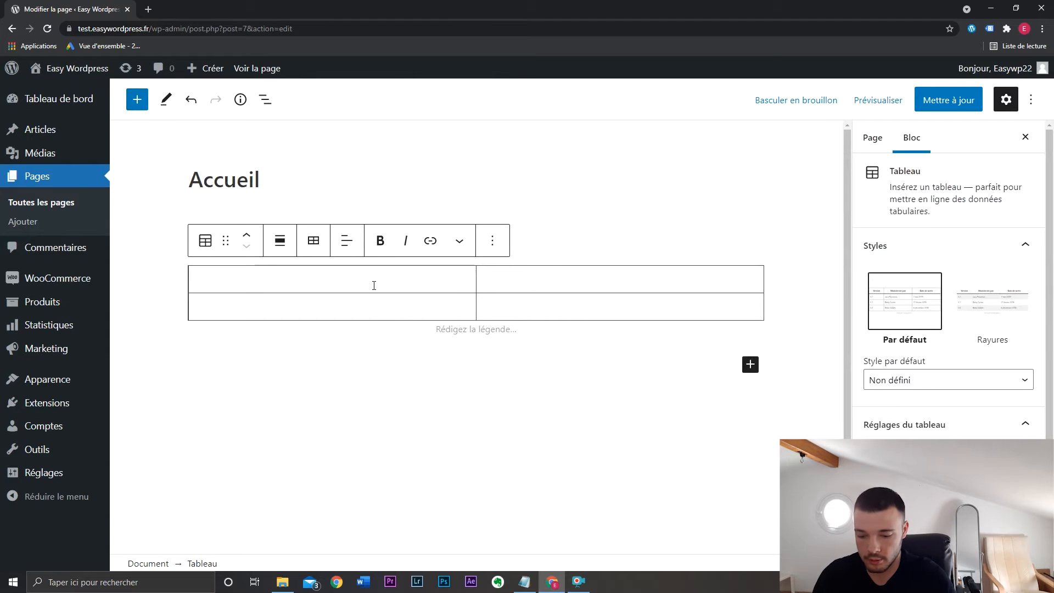
pyautogui.write('Titre ')
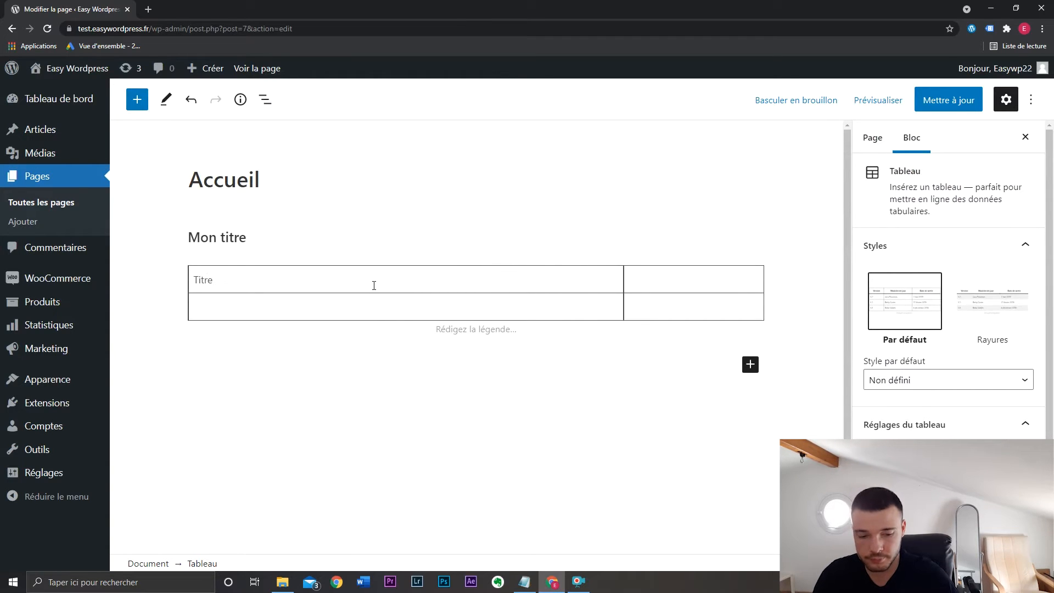
pyautogui.write('1')
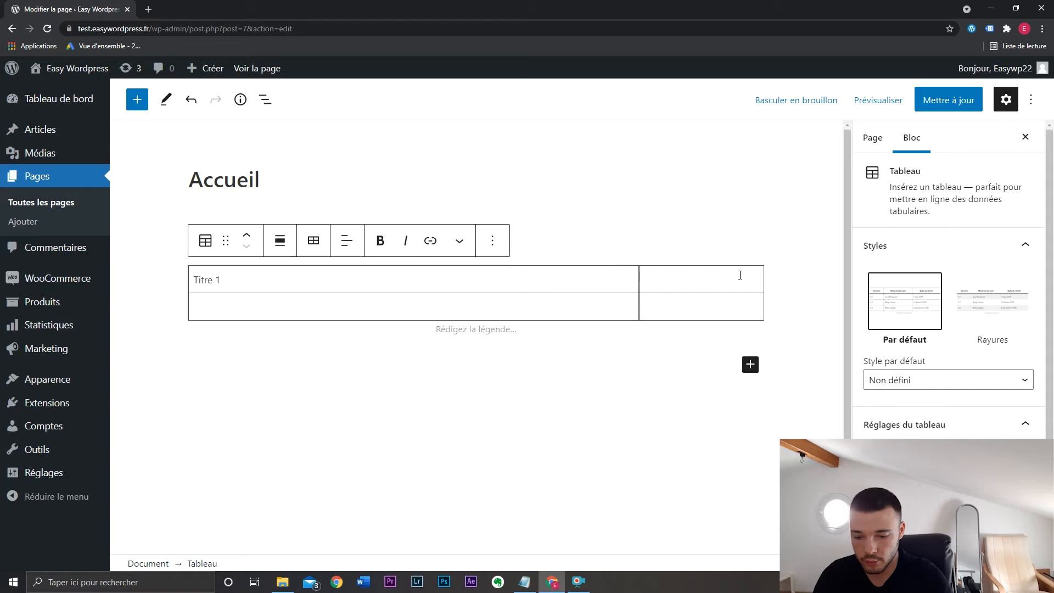
pyautogui.write('Titre 2')
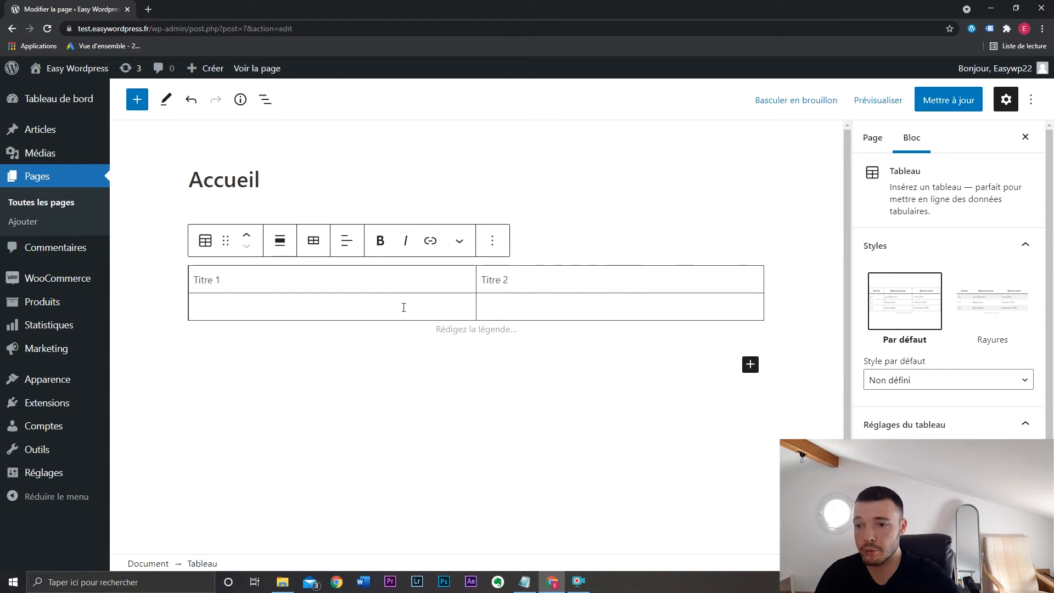
# Step: Try the Rayures style on the table and return it to the Par défaut style
pyautogui.scroll(-1, 969, 352)
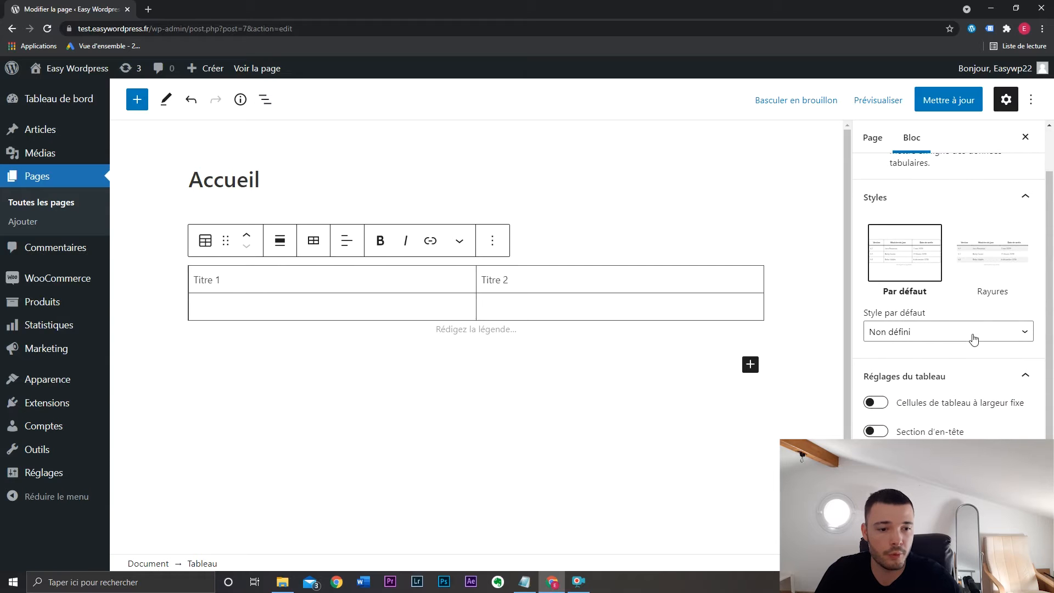
pyautogui.scroll(1, 1017, 395)
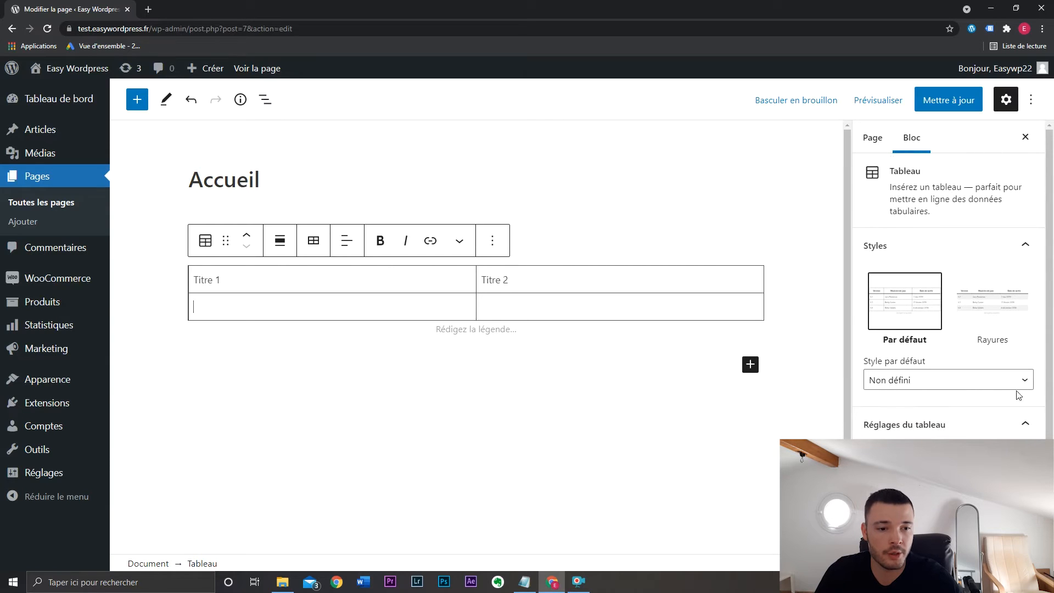
pyautogui.click(996, 309)
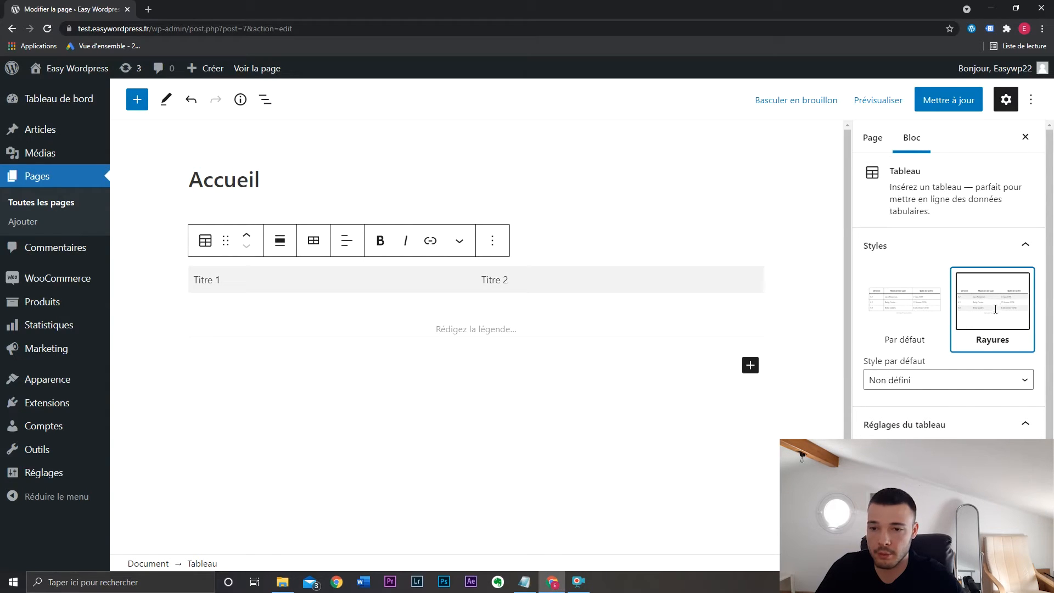
pyautogui.click(888, 304)
pyautogui.click(1007, 295)
pyautogui.click(901, 304)
# Step: Enable fixed-width cells and the header section for the table, and try the footer section on and off
pyautogui.scroll(-1, 878, 384)
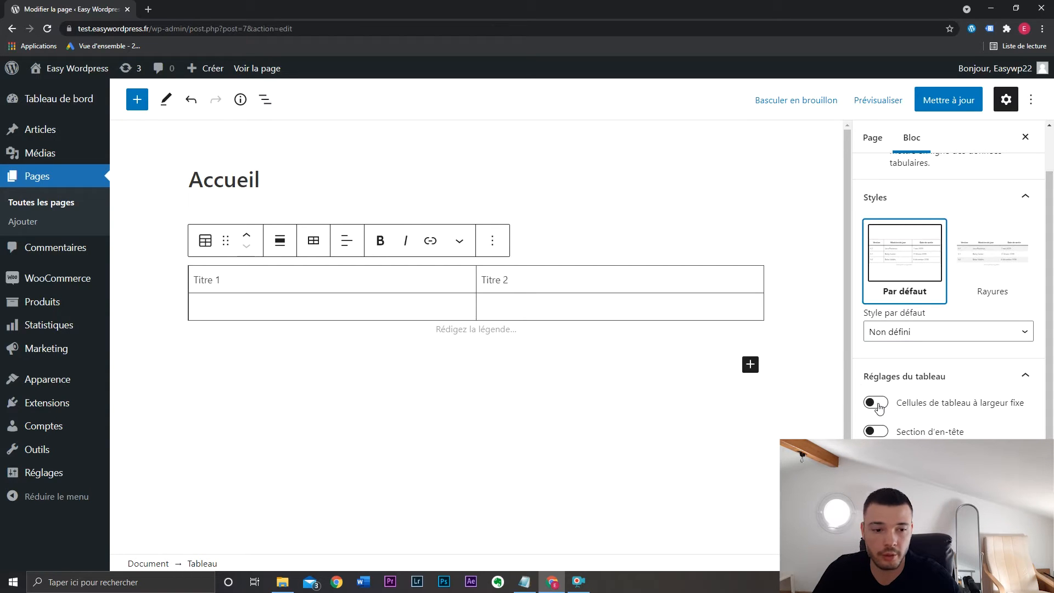
pyautogui.click(877, 404)
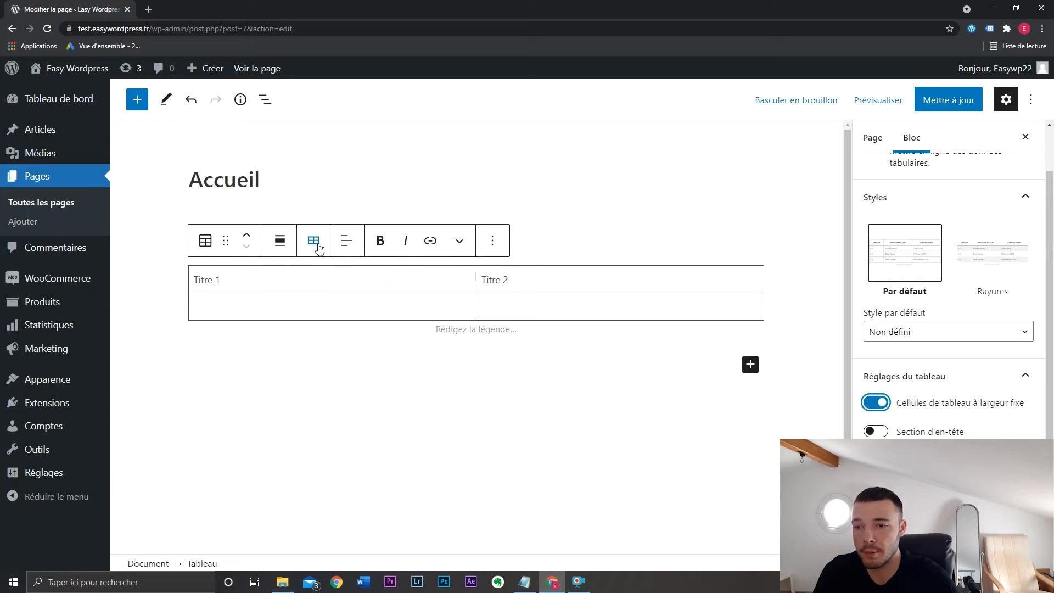
pyautogui.click(875, 431)
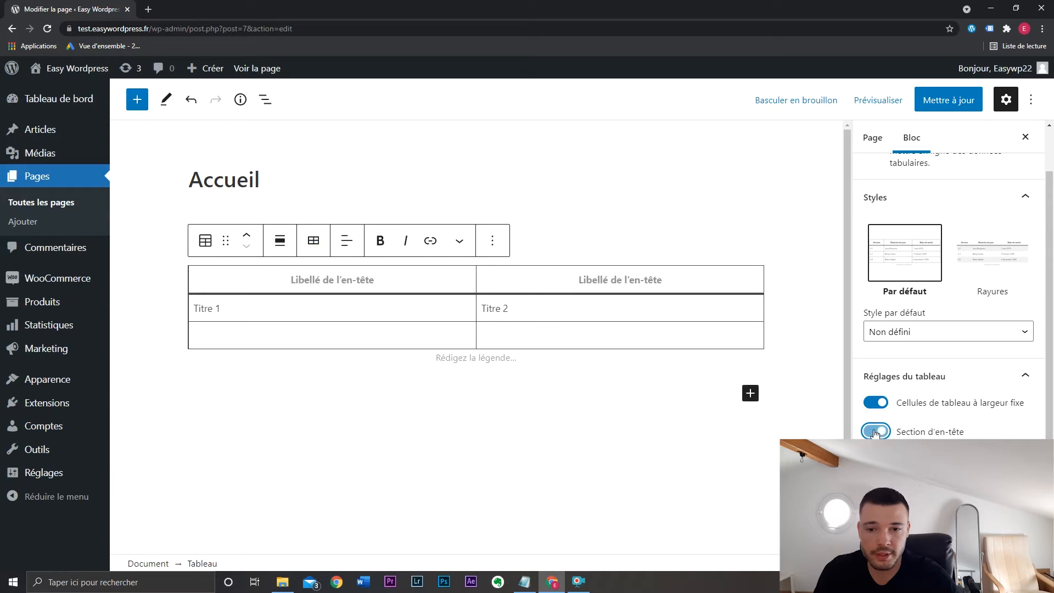
pyautogui.click(378, 281)
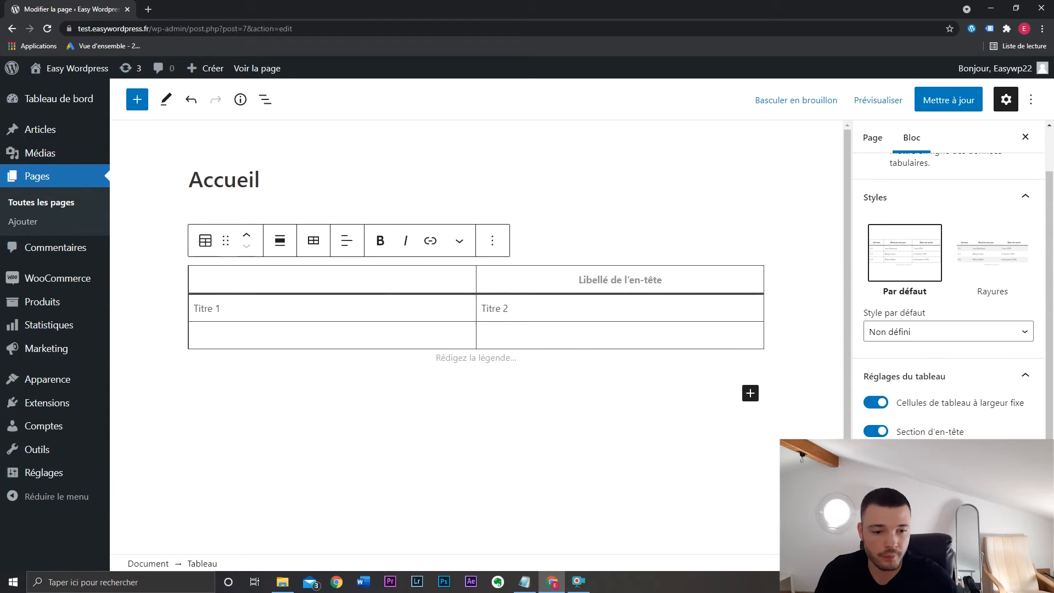
pyautogui.click(876, 460)
pyautogui.click(875, 460)
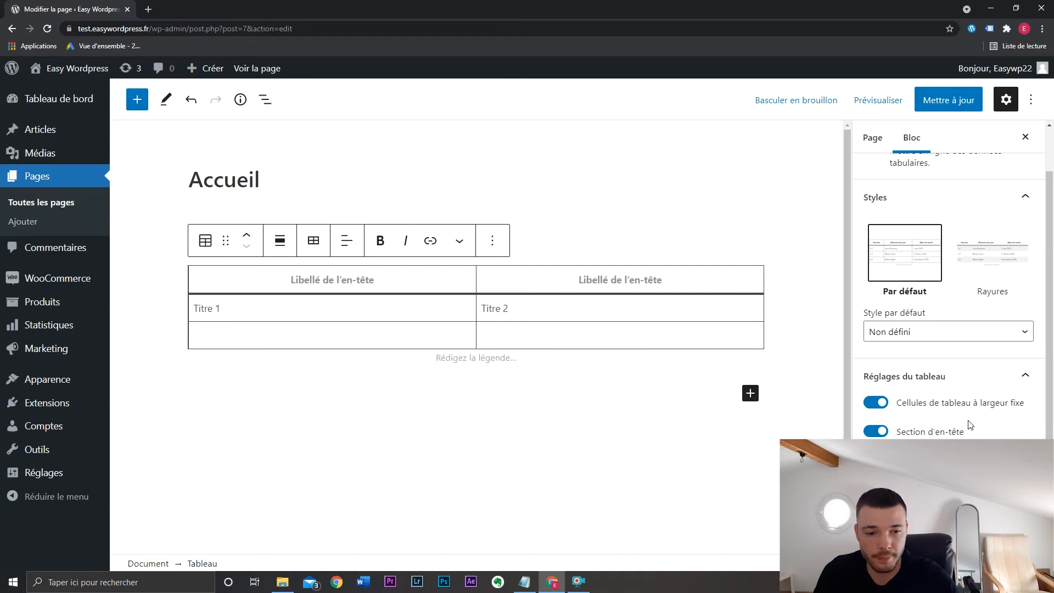
# Step: Apply a very light background colour to the table from its colour settings
pyautogui.scroll(-2, 969, 426)
pyautogui.click(970, 424)
pyautogui.click(902, 466)
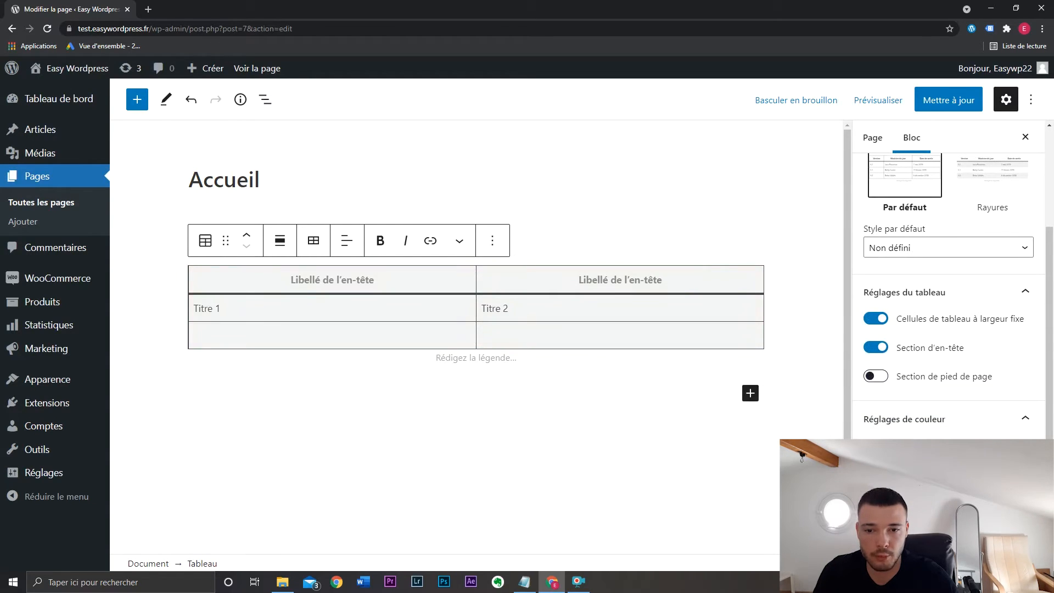
# Step: Look at the table's row and column editing options and remove the Tableau block from the page
pyautogui.click(313, 241)
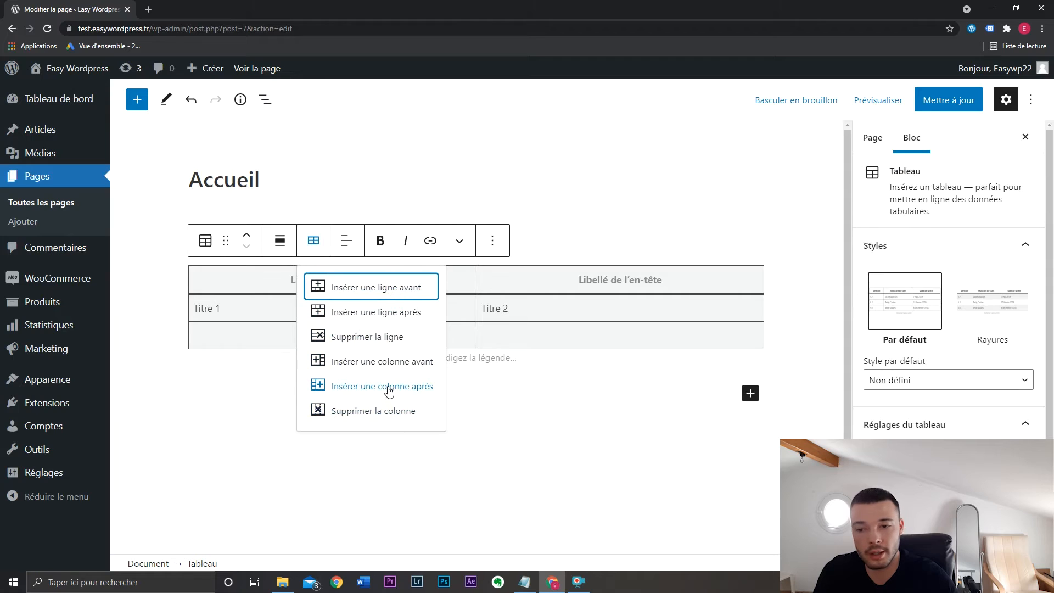
pyautogui.press('Escape')
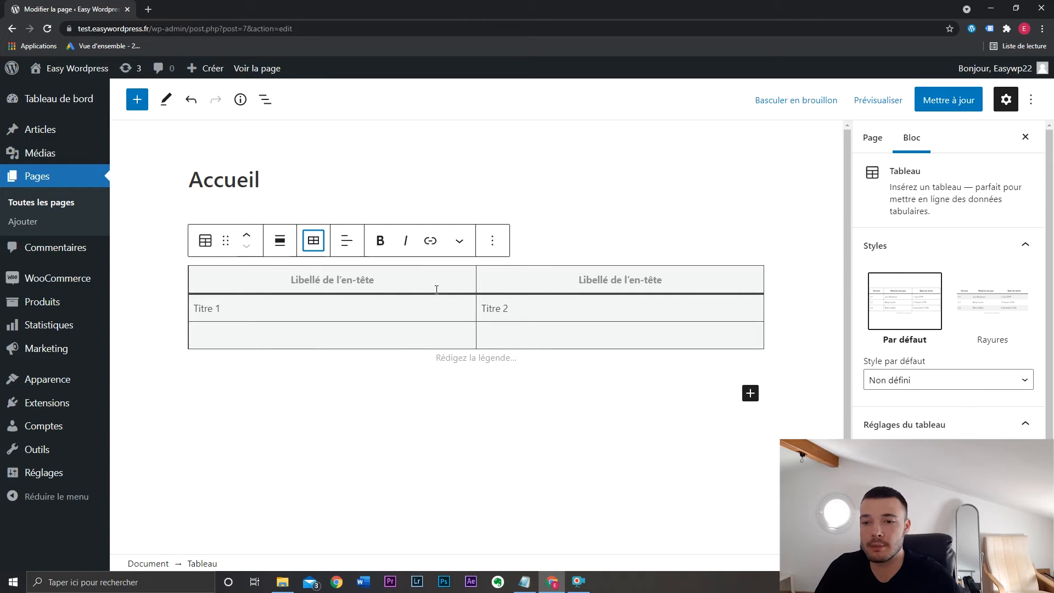
pyautogui.click(494, 239)
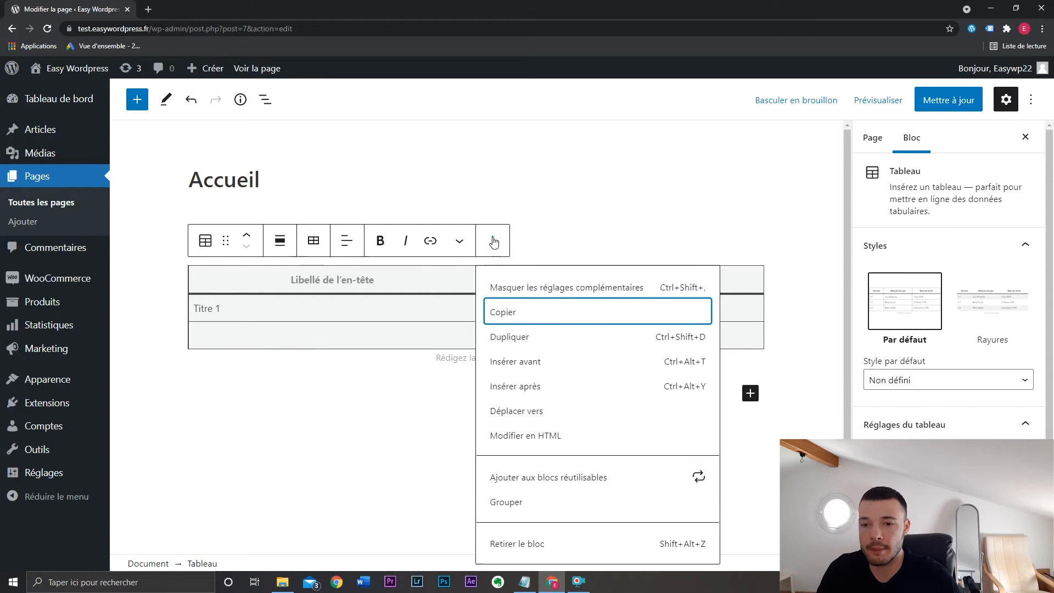
pyautogui.click(557, 543)
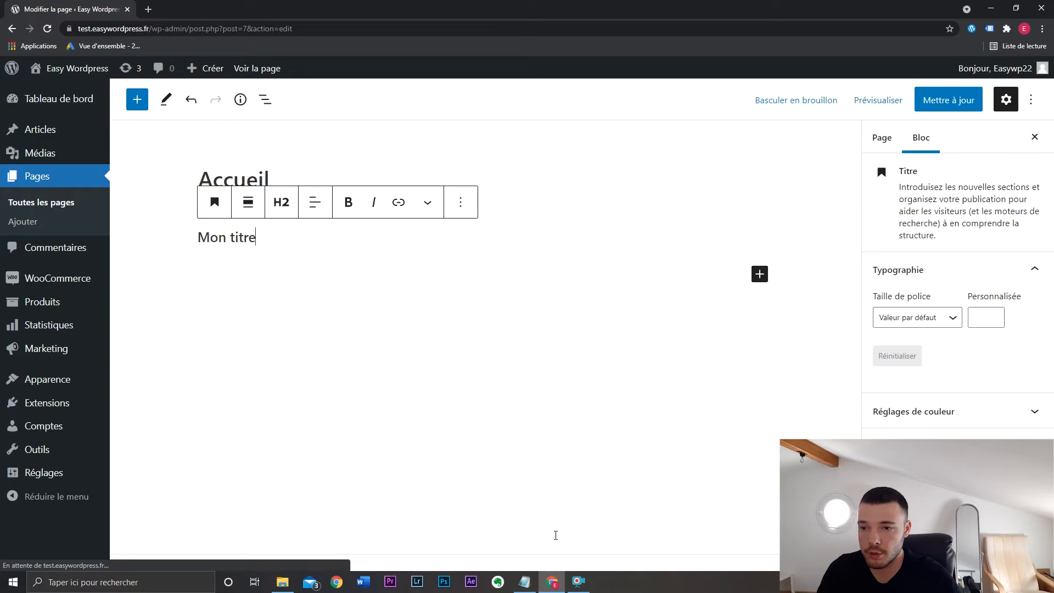
# Step: Browse the full block library and insert a Bannière block above the "Mon titre" heading
pyautogui.click(759, 270)
pyautogui.click(763, 507)
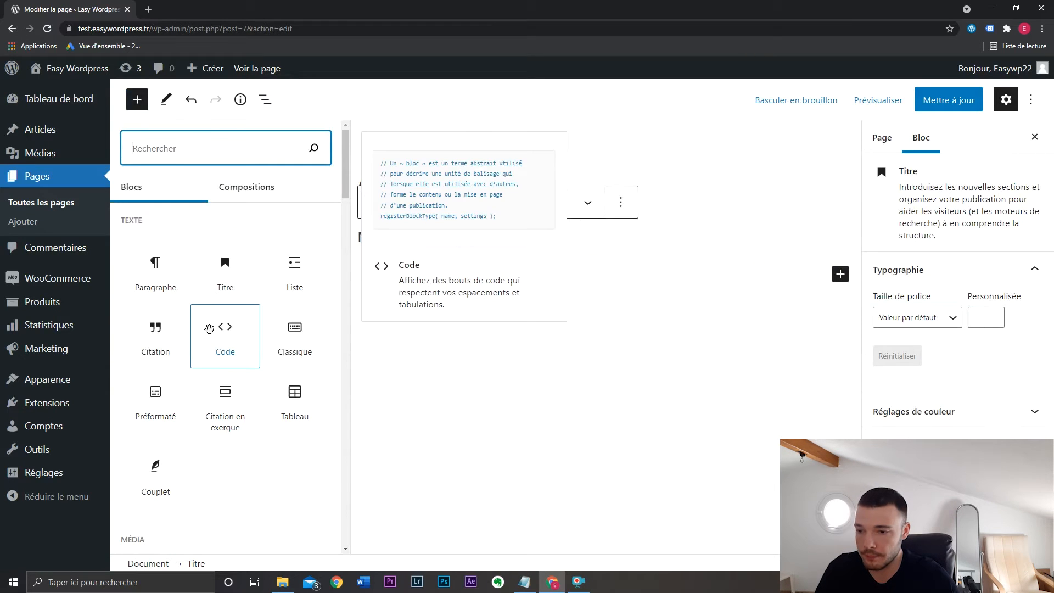
pyautogui.scroll(-1, 230, 346)
pyautogui.scroll(-5, 239, 353)
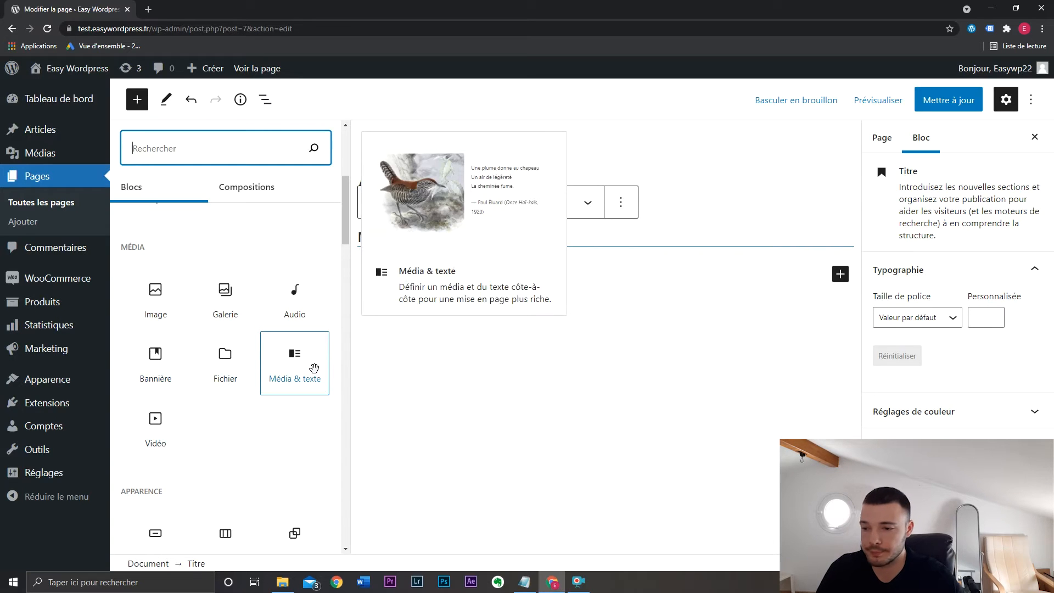
pyautogui.click(155, 360)
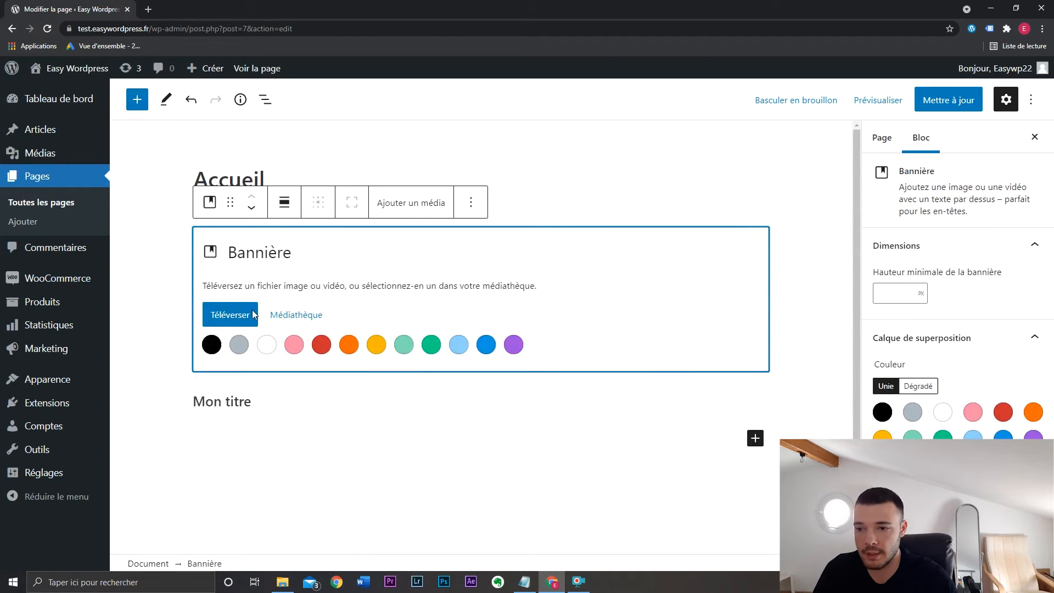
# Step: Give the banner a black background and enter "Mon titre" as its text in the Énorme font size
pyautogui.click(219, 347)
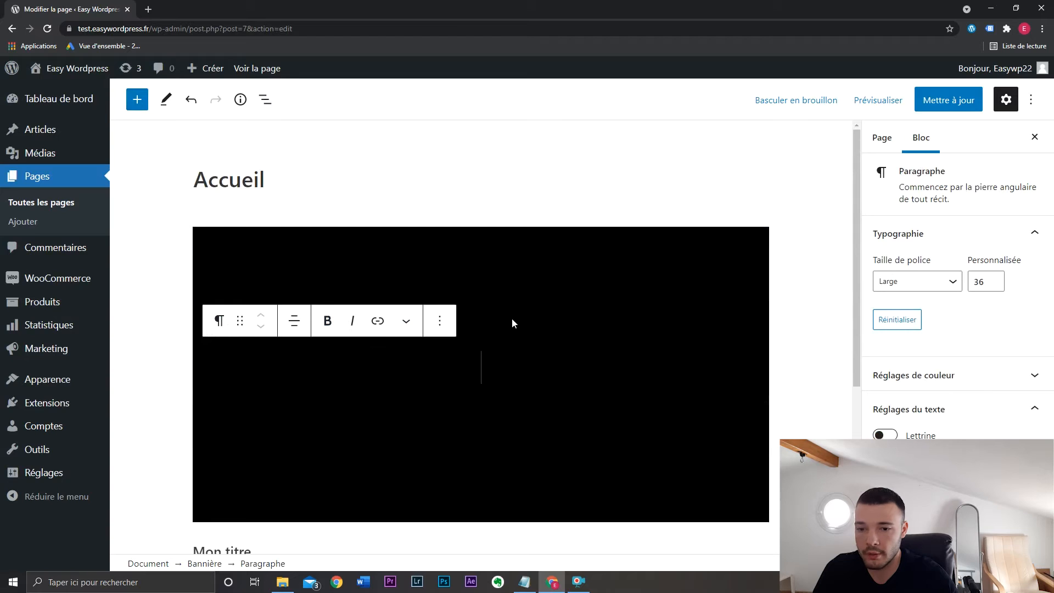
pyautogui.write('Mon titre')
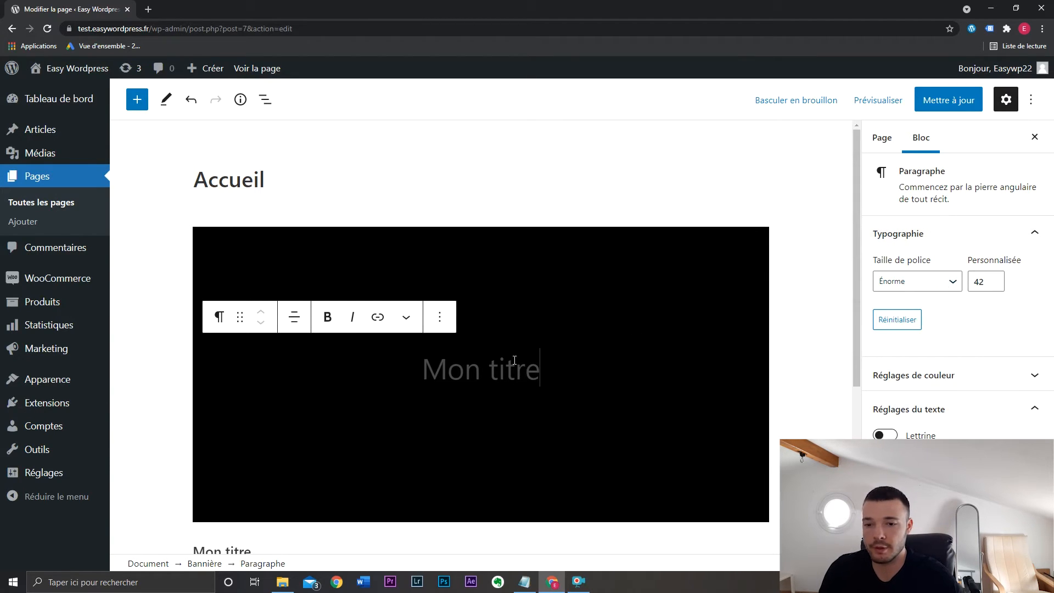
pyautogui.moveTo(542, 366)
pyautogui.mouseDown()
pyautogui.moveTo(408, 365)
pyautogui.moveTo(542, 359)
pyautogui.moveTo(407, 365)
pyautogui.moveTo(541, 369)
pyautogui.mouseUp()
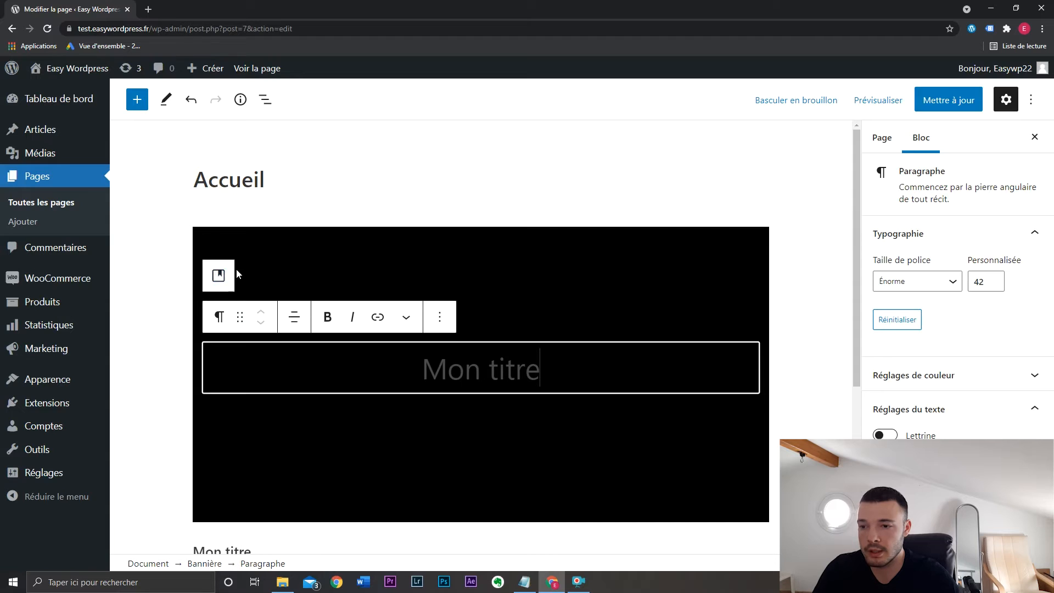
# Step: Add the image case-study-3.png from the media library as the banner's background
pyautogui.click(302, 259)
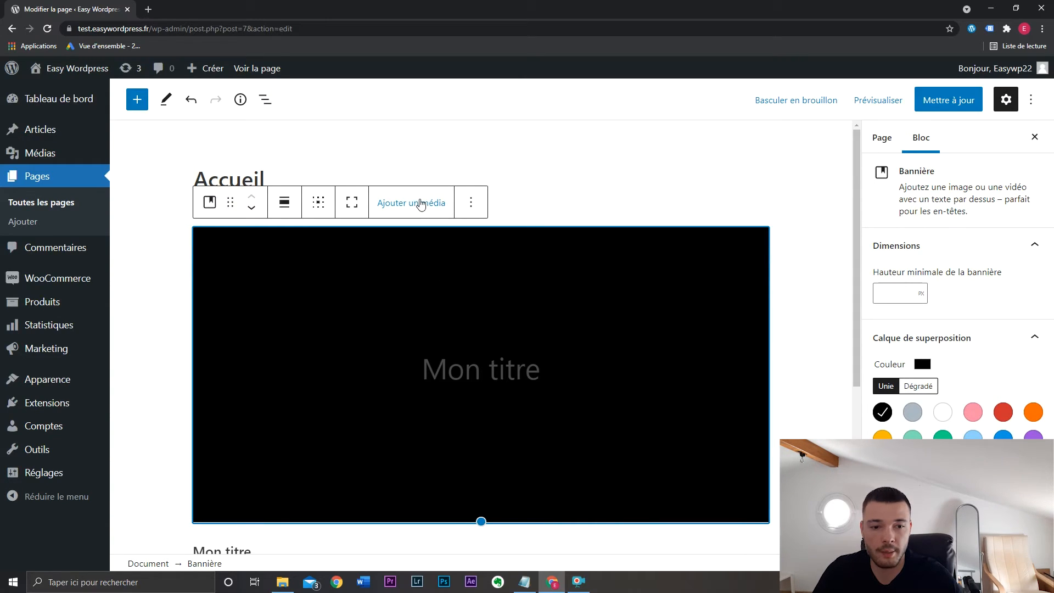
pyautogui.click(421, 204)
pyautogui.click(447, 253)
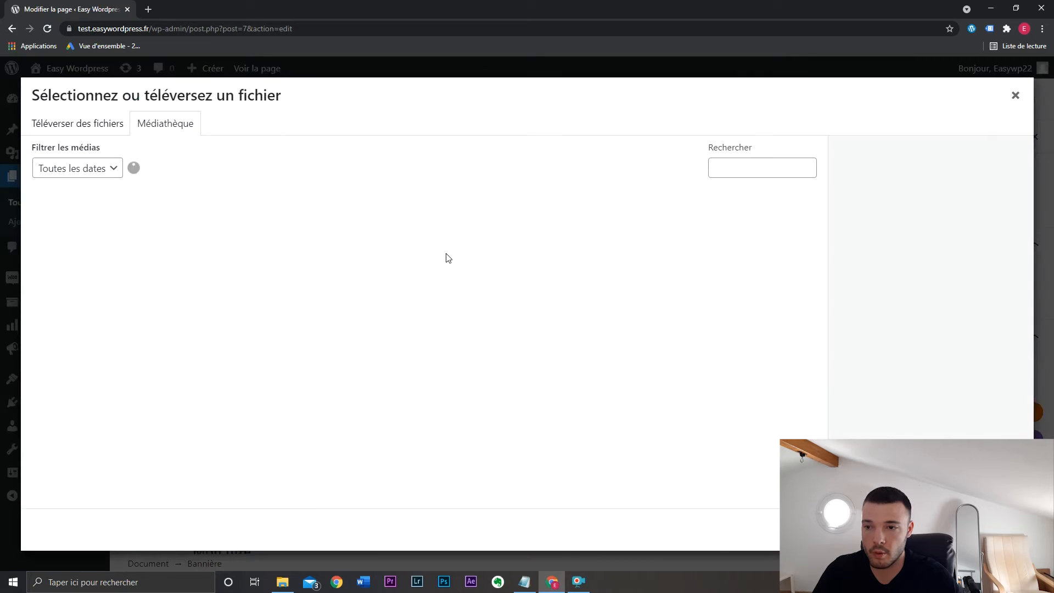
pyautogui.click(356, 341)
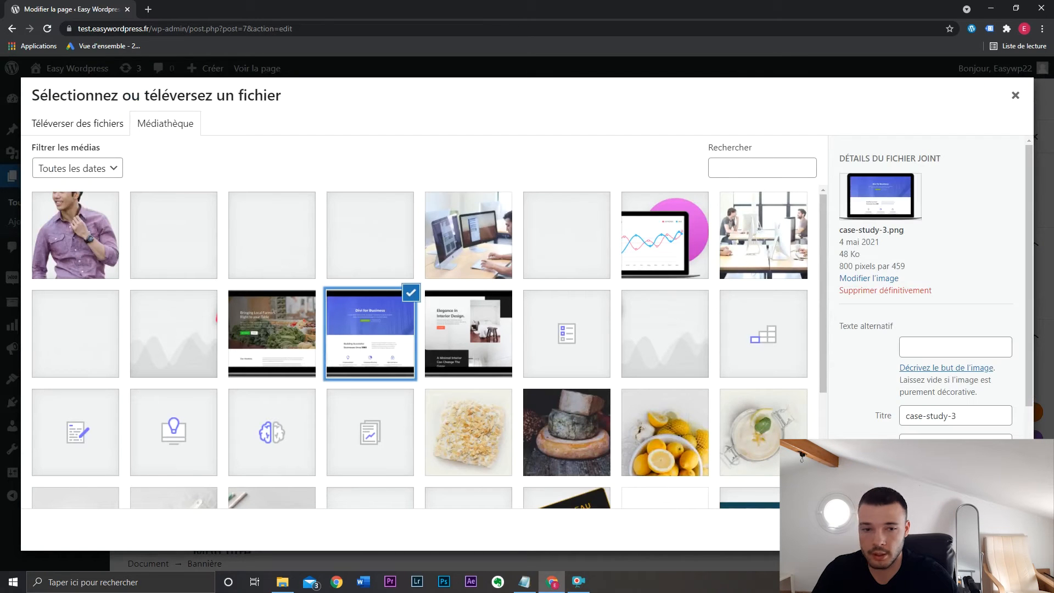
pyautogui.click(991, 530)
# Step: Clear the banner's overlay colour and set the overlay opacity to 0
pyautogui.scroll(-5, 954, 388)
pyautogui.click(954, 337)
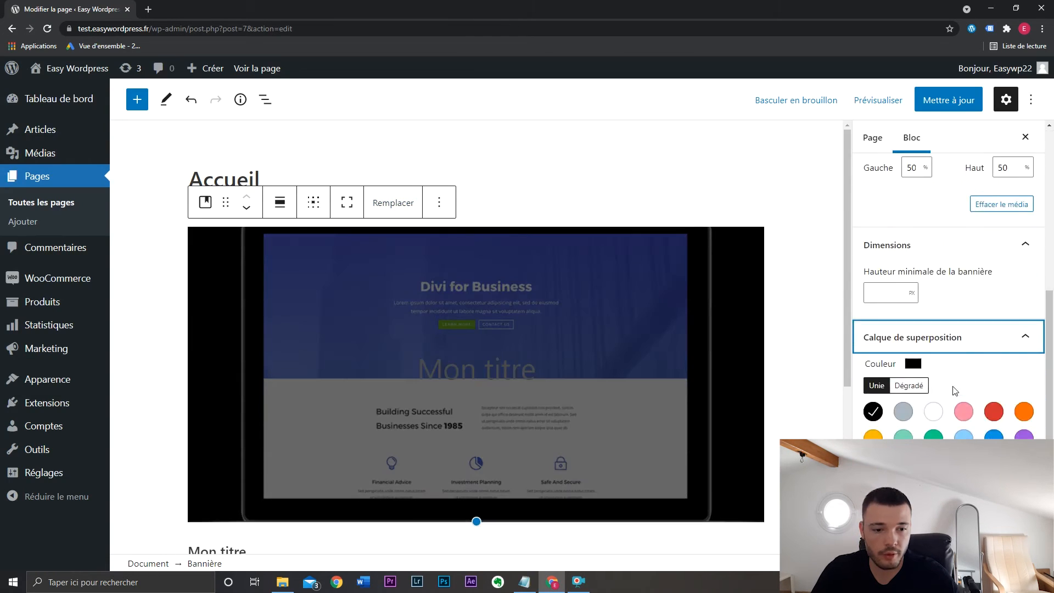
pyautogui.scroll(-1, 956, 391)
pyautogui.click(1017, 437)
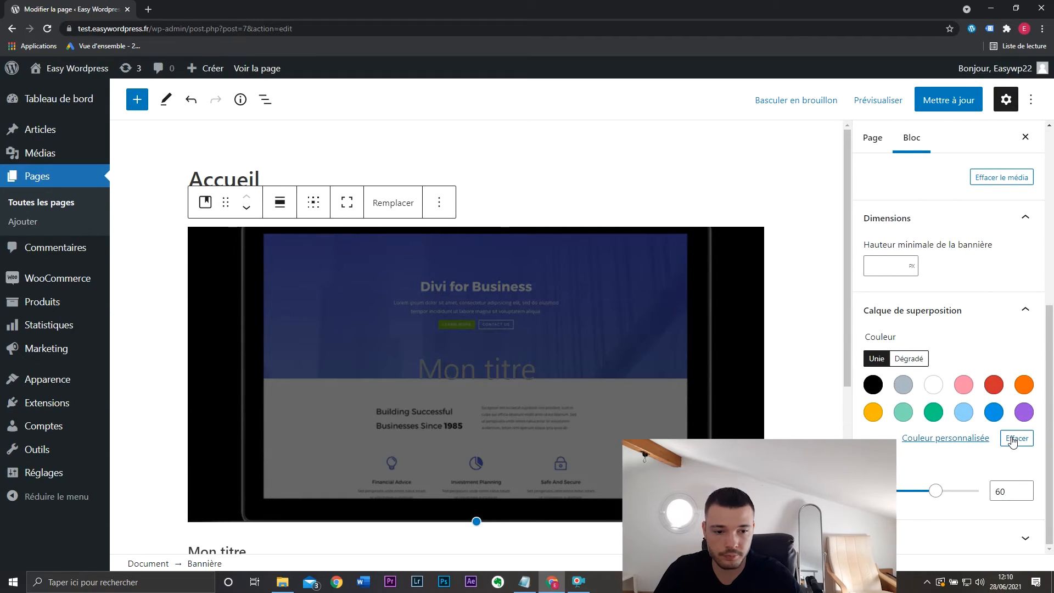
pyautogui.moveTo(939, 492); pyautogui.dragTo(871, 490)
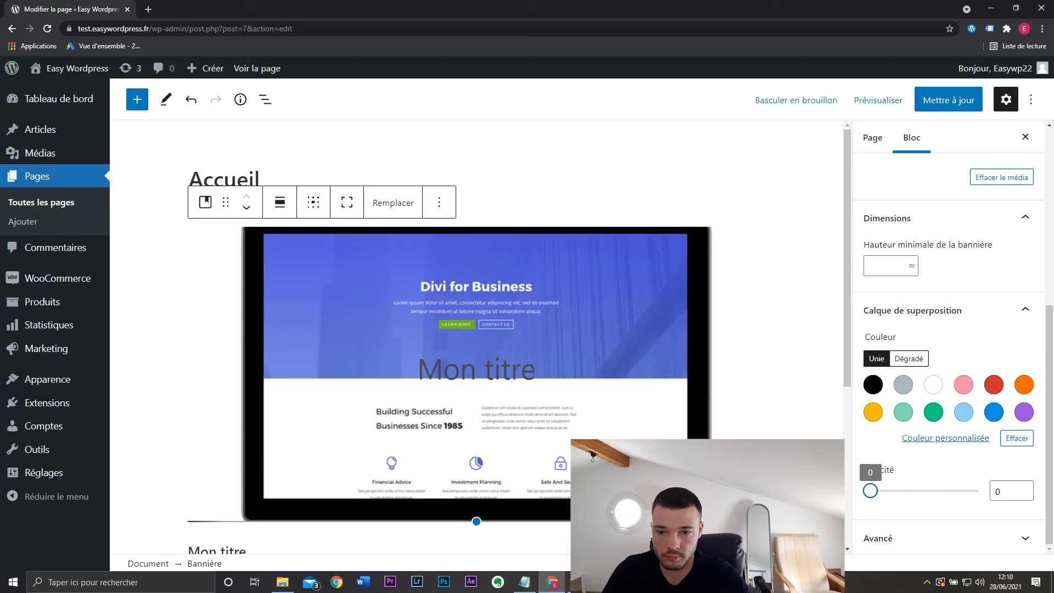
# Step: Set the banner image's focal point to 52% Gauche and 52% Haut, and its minimum height to 500 px
pyautogui.scroll(4, 956, 307)
pyautogui.moveTo(948, 289)
pyautogui.mouseDown()
pyautogui.moveTo(934, 270)
pyautogui.moveTo(925, 323)
pyautogui.moveTo(935, 336)
pyautogui.moveTo(969, 330)
pyautogui.moveTo(992, 277)
pyautogui.moveTo(956, 255)
pyautogui.moveTo(951, 268)
pyautogui.mouseUp()
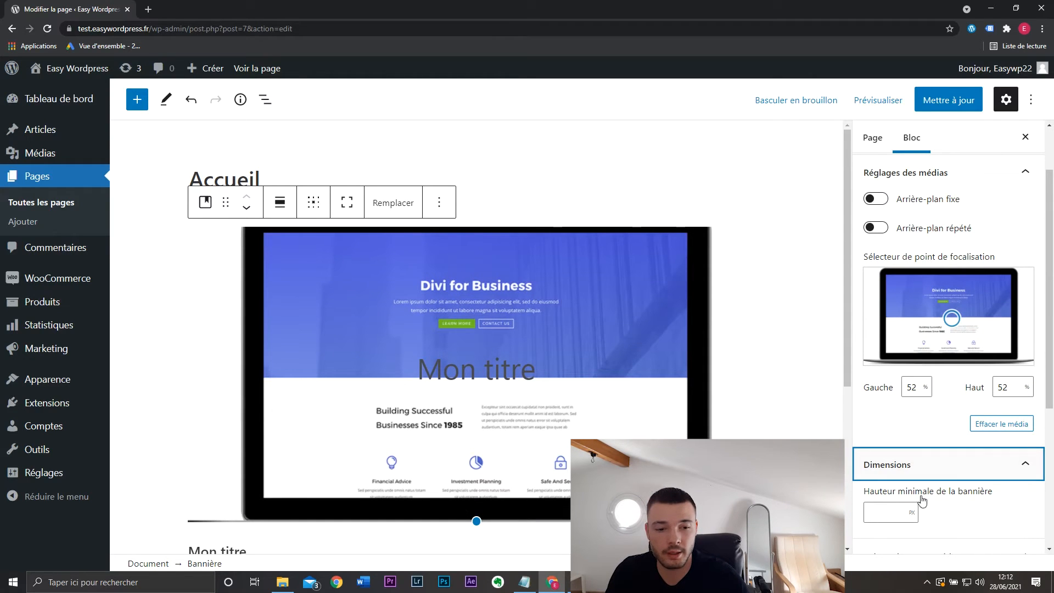
pyautogui.scroll(-1, 896, 510)
pyautogui.click(898, 444)
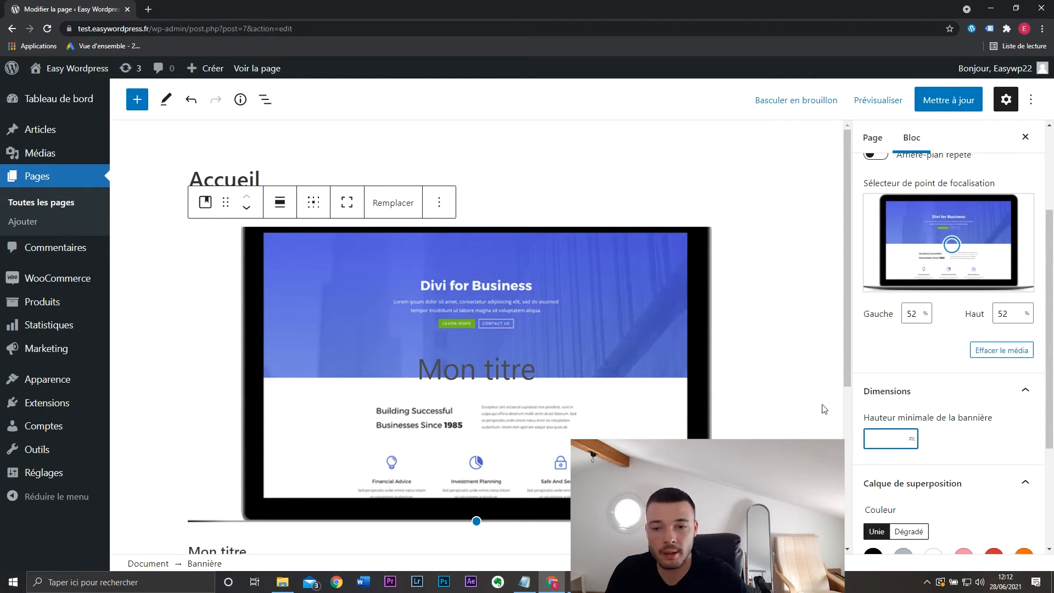
pyautogui.write('5')
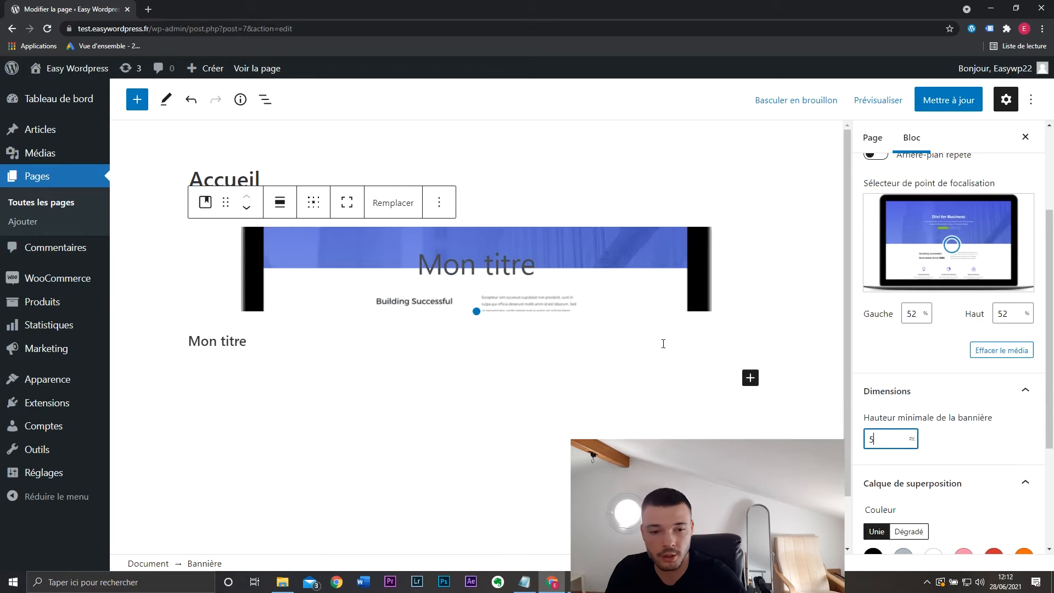
pyautogui.write('00')
pyautogui.scroll(-1, 643, 382)
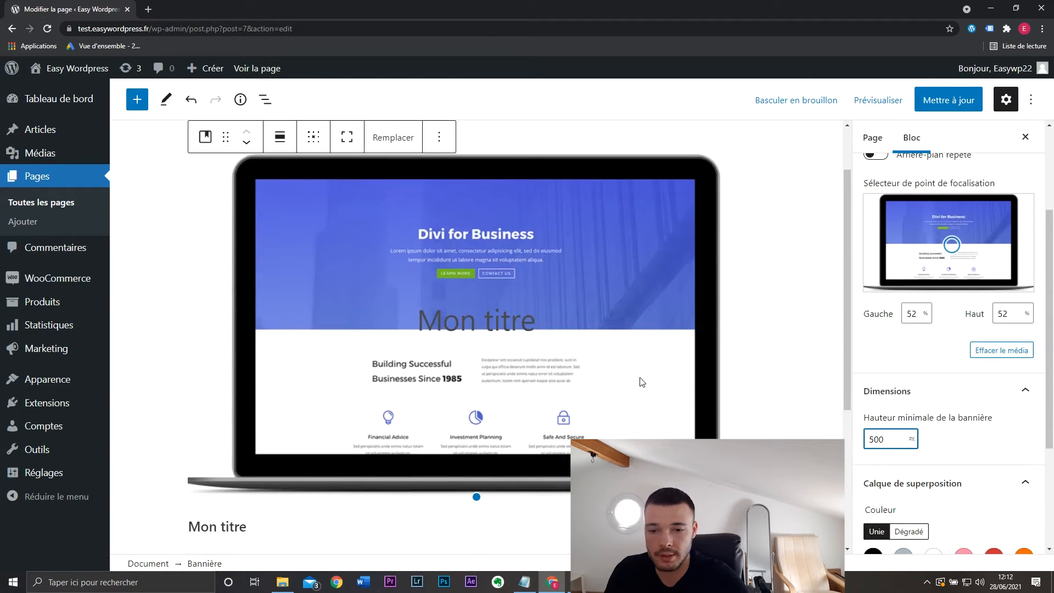
# Step: Try several top, side and bottom content positions for the banner's title and return it to the centre
pyautogui.click(445, 355)
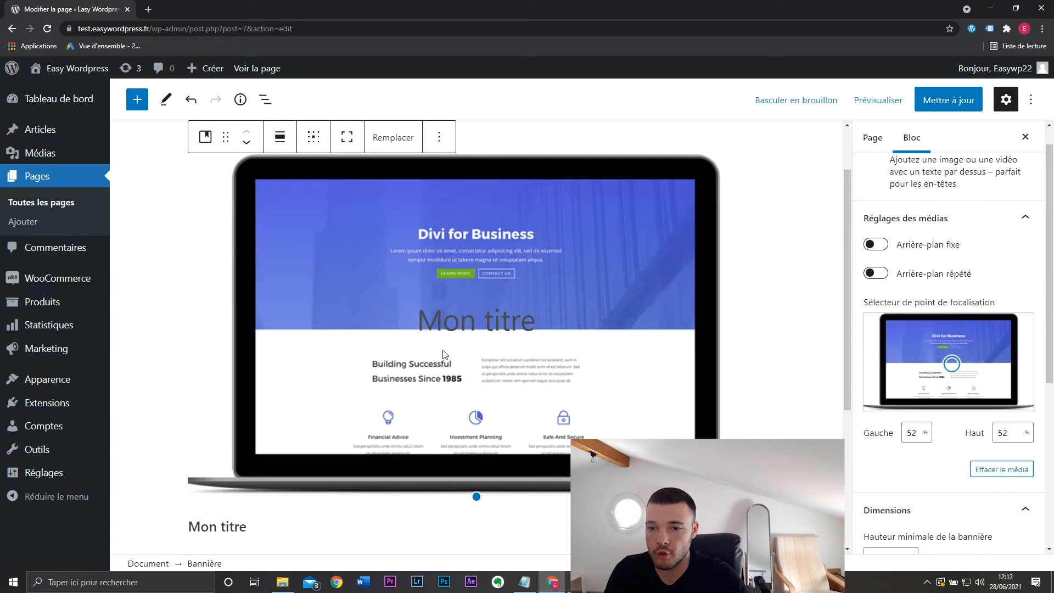
pyautogui.click(313, 139)
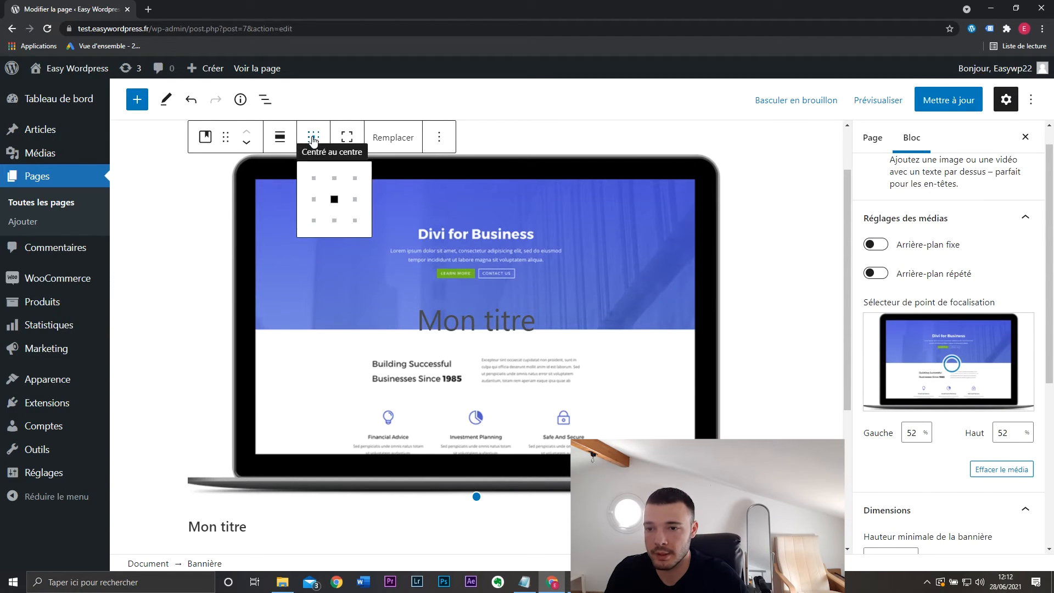
pyautogui.click(334, 178)
pyautogui.click(355, 178)
pyautogui.click(354, 199)
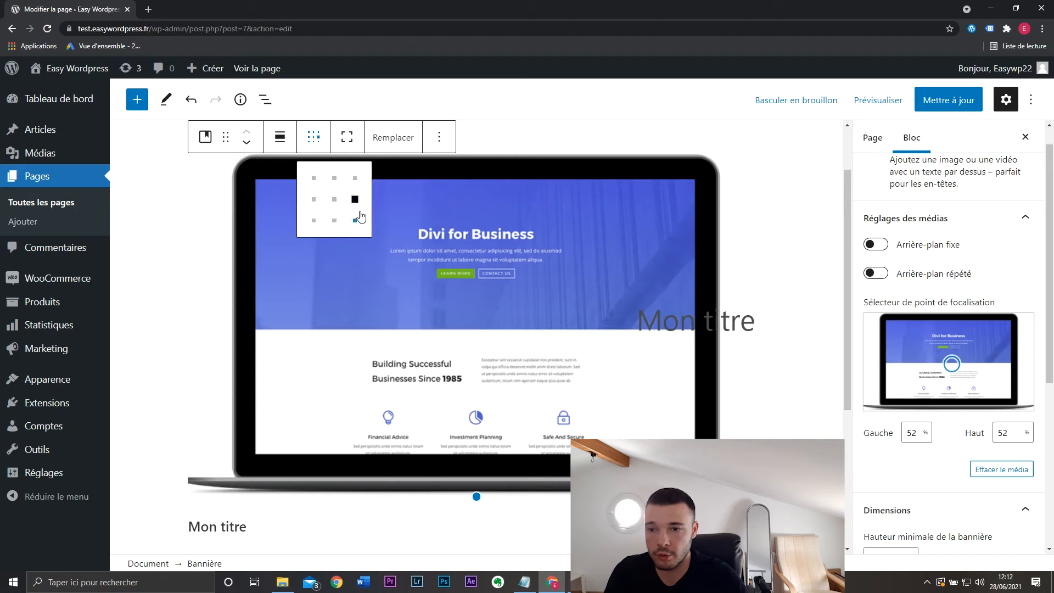
pyautogui.click(355, 220)
pyautogui.click(334, 220)
pyautogui.click(313, 221)
pyautogui.click(334, 199)
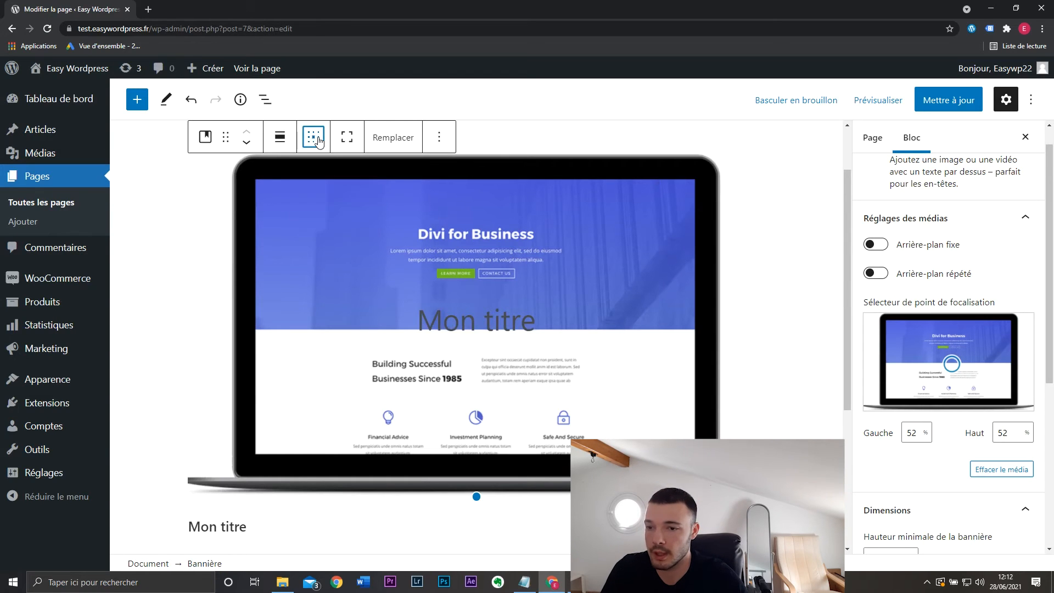
# Step: Insert a Boutons block below the banner and label its button "Cliquez ici"
pyautogui.click(137, 100)
pyautogui.scroll(-4, 267, 397)
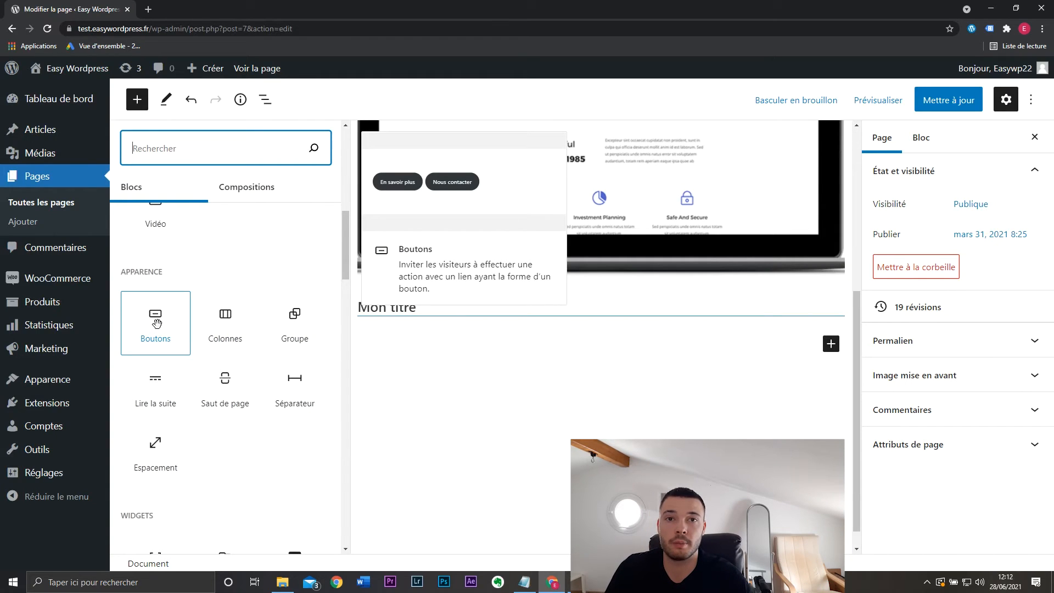
pyautogui.click(156, 322)
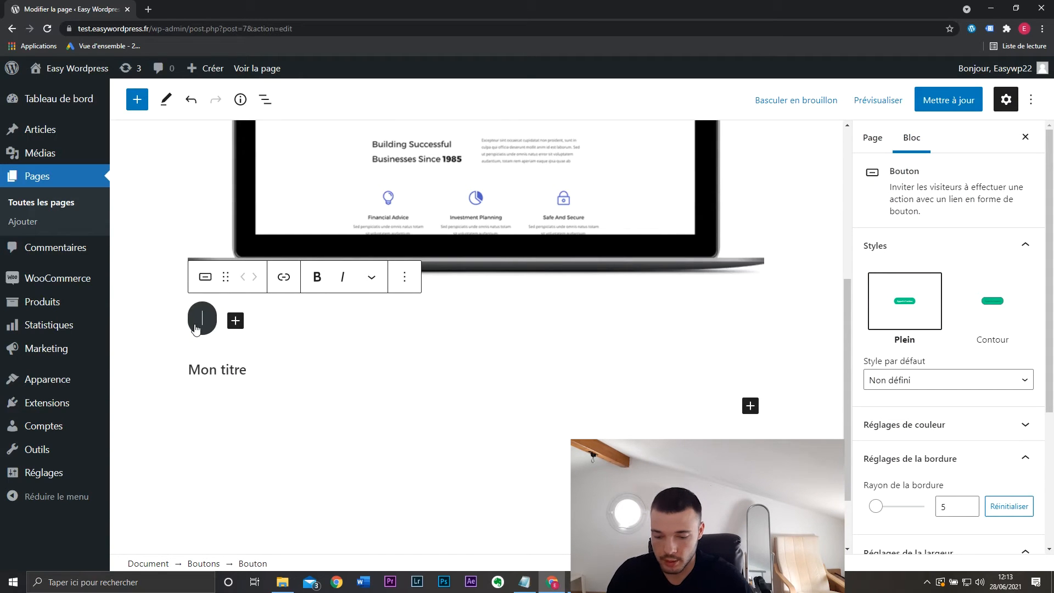
pyautogui.write('Cliquez ici')
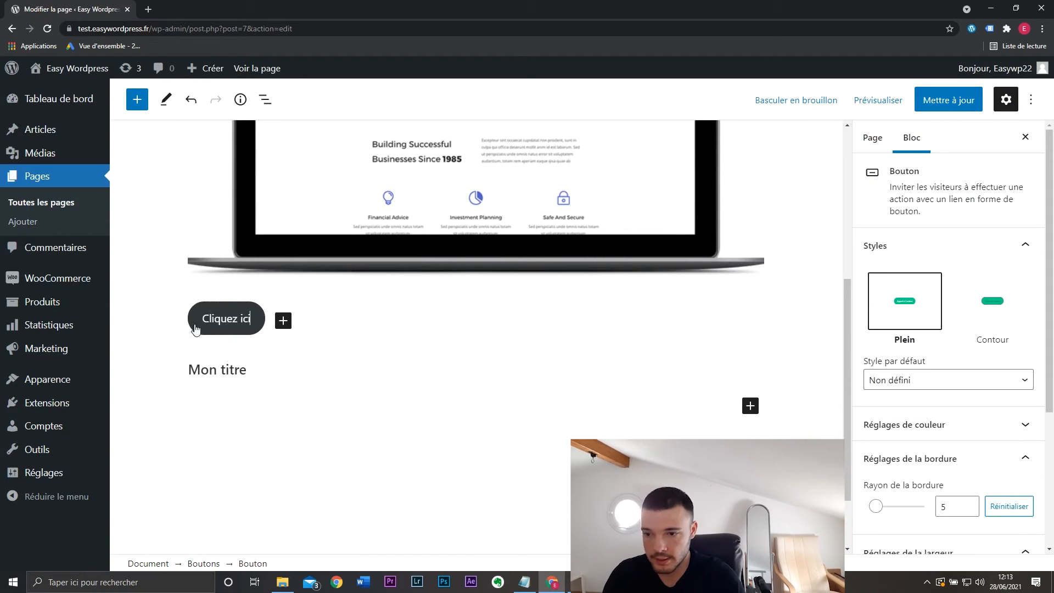
# Step: Link the "Cliquez ici" button to the site's Panier page
pyautogui.click(284, 279)
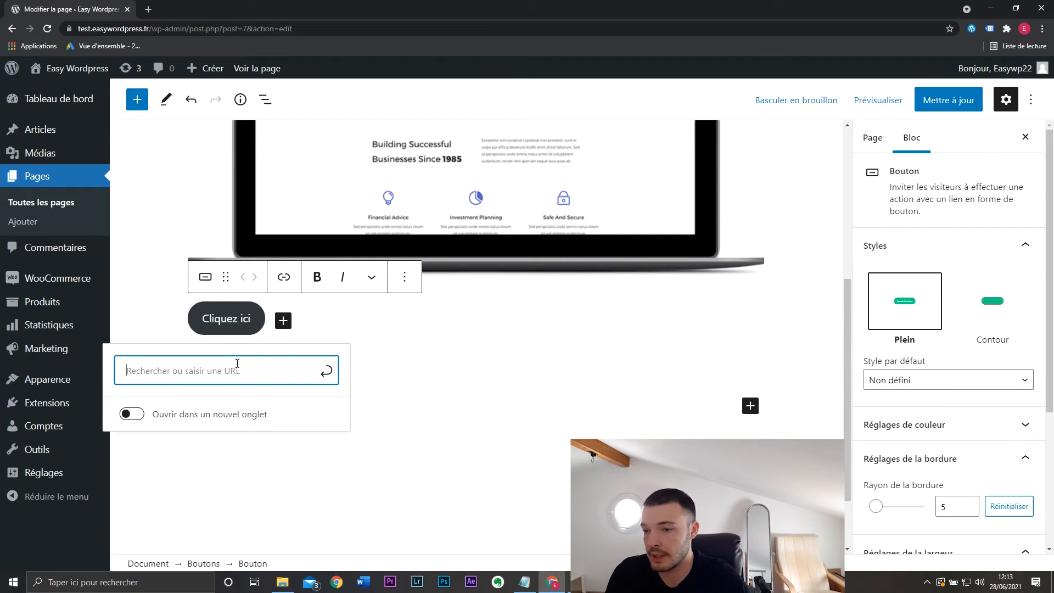
pyautogui.press('Return')
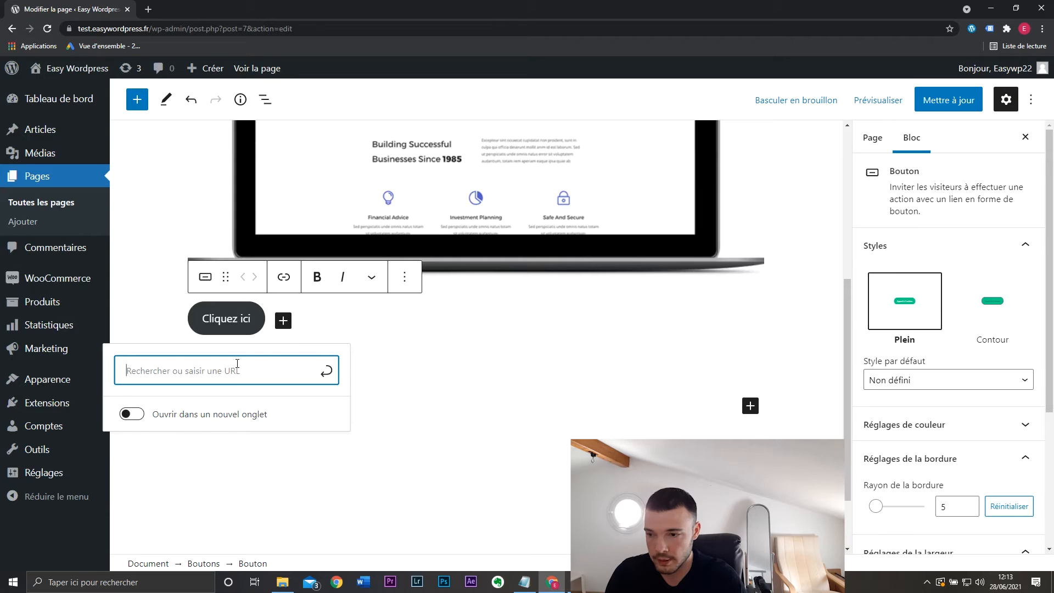
pyautogui.write('panier')
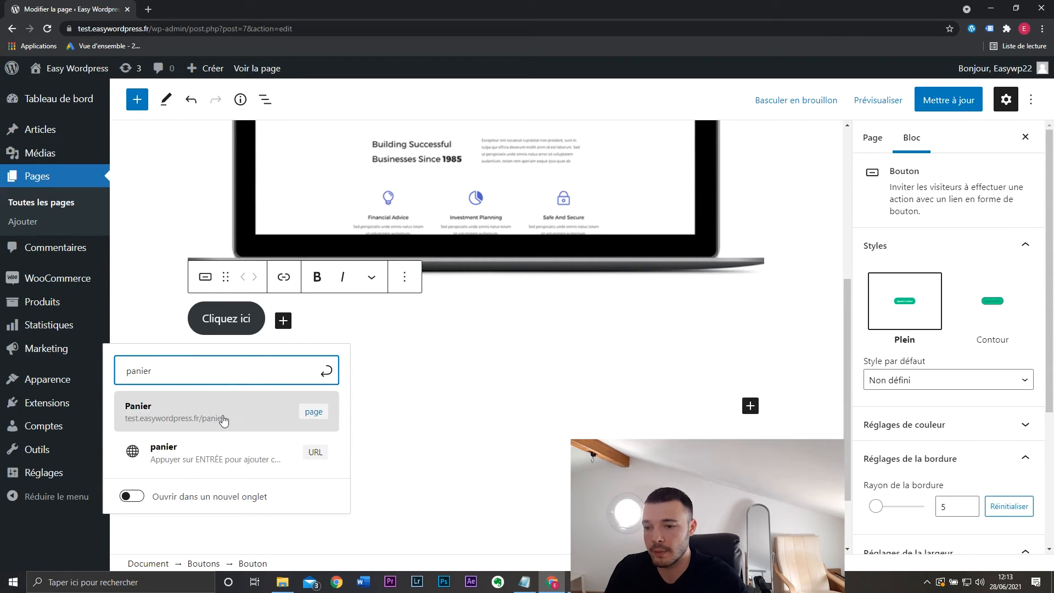
pyautogui.click(225, 421)
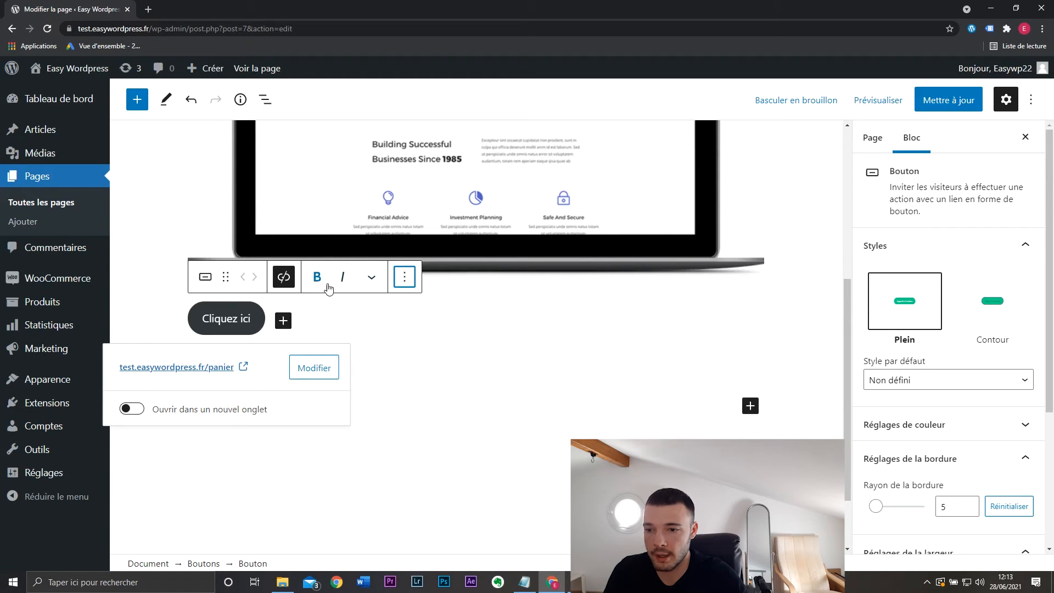
# Step: Try the Contour style on the button and return it to Plein
pyautogui.click(371, 277)
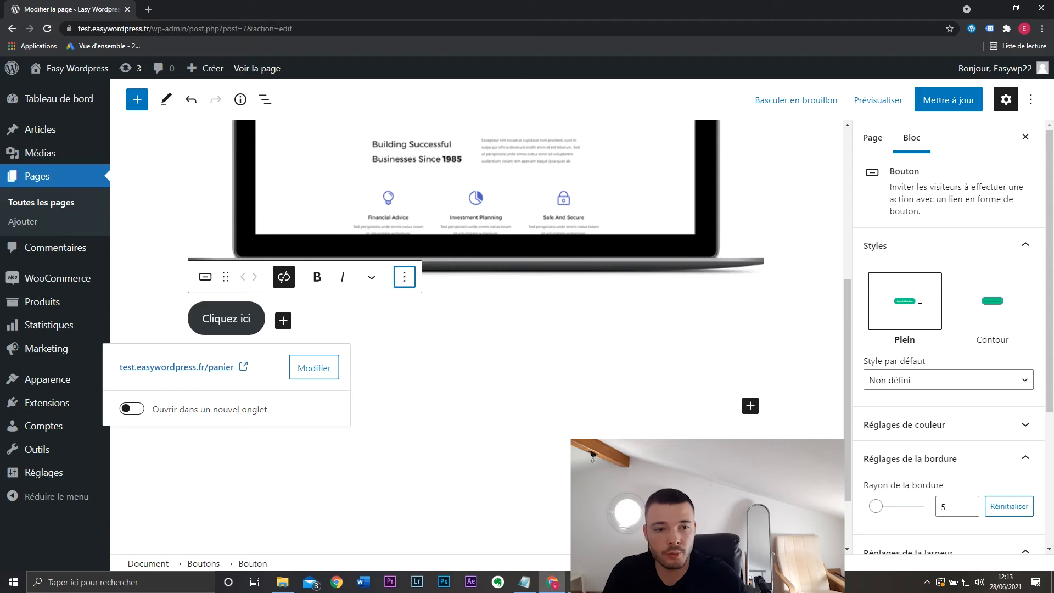
pyautogui.click(995, 303)
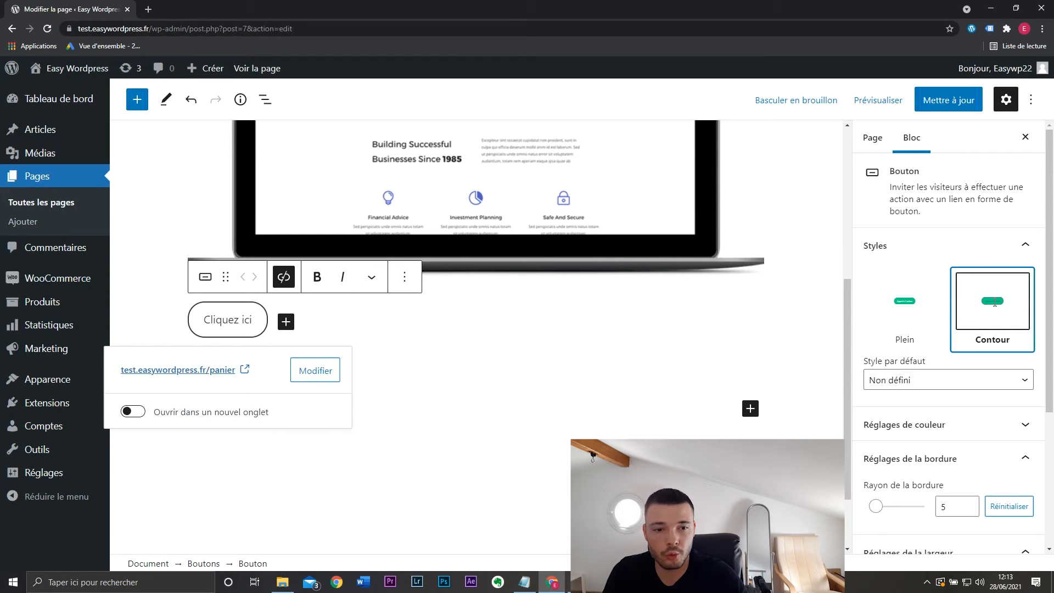
pyautogui.click(928, 312)
# Step: Give the button a peach-to-red-to-dark-purple gradient background and shift the gradient's middle colour stop slightly
pyautogui.click(933, 424)
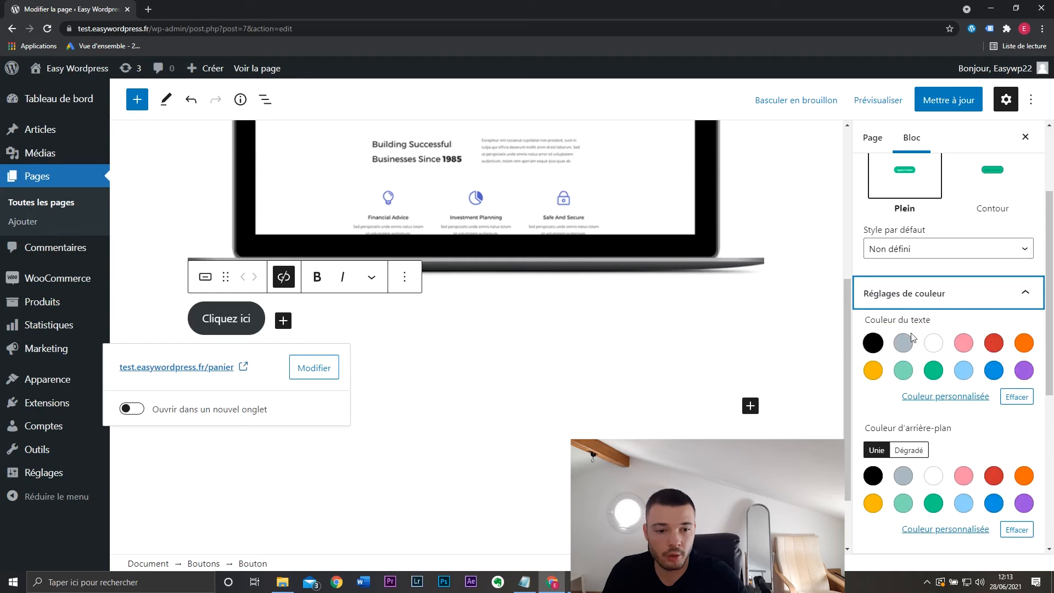
pyautogui.scroll(-1, 926, 460)
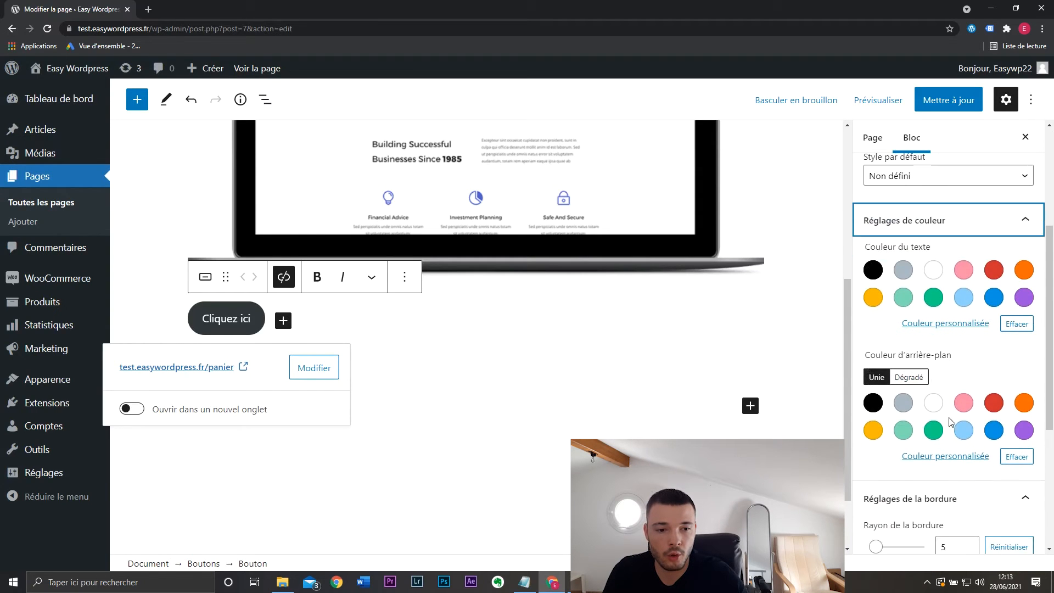
pyautogui.click(917, 379)
pyautogui.click(873, 402)
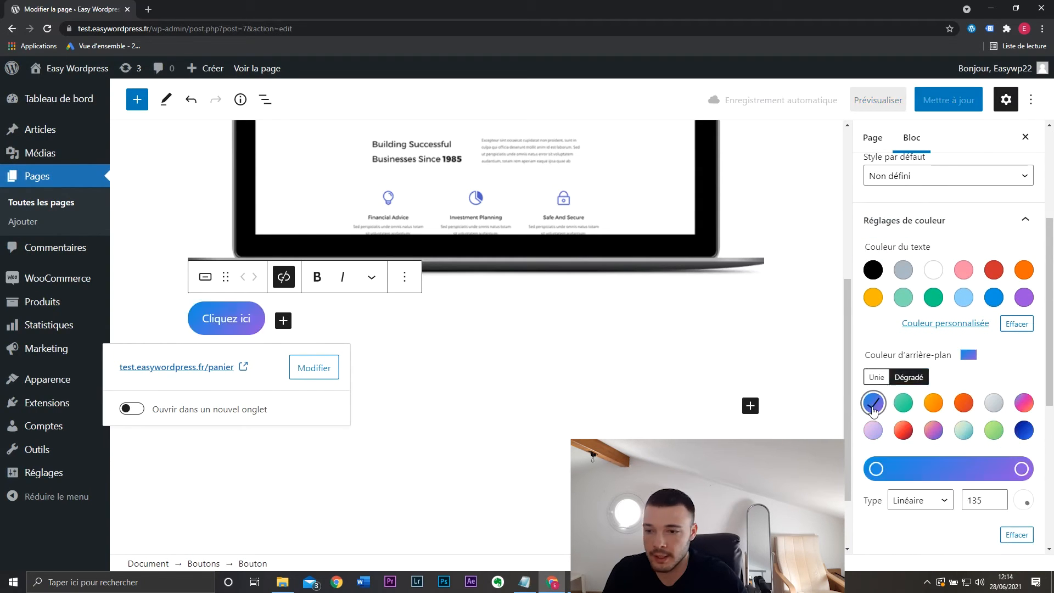
pyautogui.click(903, 432)
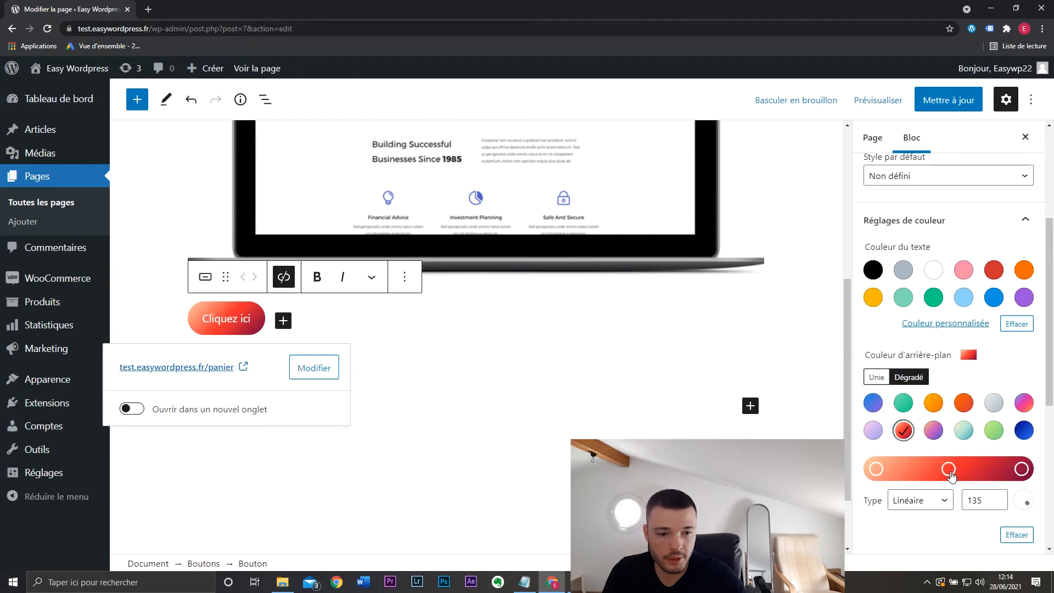
pyautogui.moveTo(952, 475)
pyautogui.mouseDown()
pyautogui.moveTo(1011, 469)
pyautogui.moveTo(946, 469)
pyautogui.mouseUp()
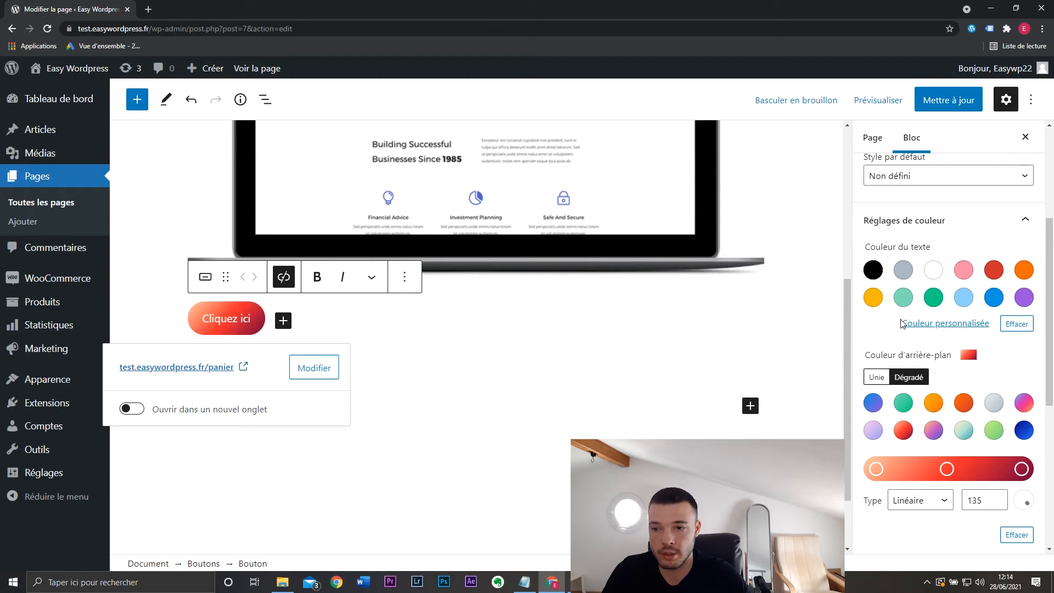
# Step: Set the button's border radius to 7
pyautogui.scroll(-5, 967, 351)
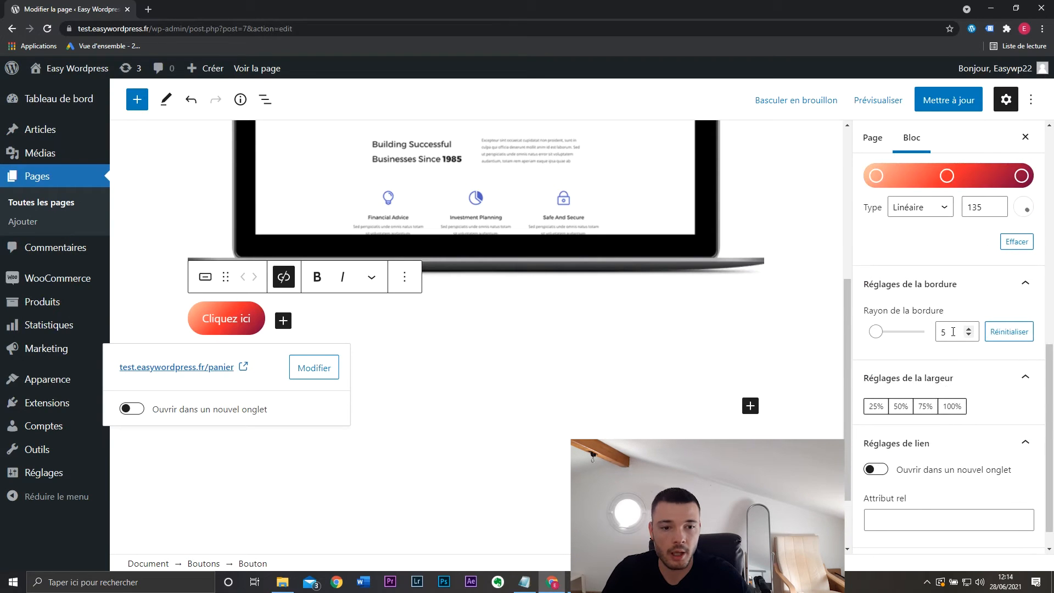
pyautogui.moveTo(878, 336)
pyautogui.mouseDown()
pyautogui.moveTo(917, 337)
pyautogui.moveTo(863, 337)
pyautogui.mouseUp()
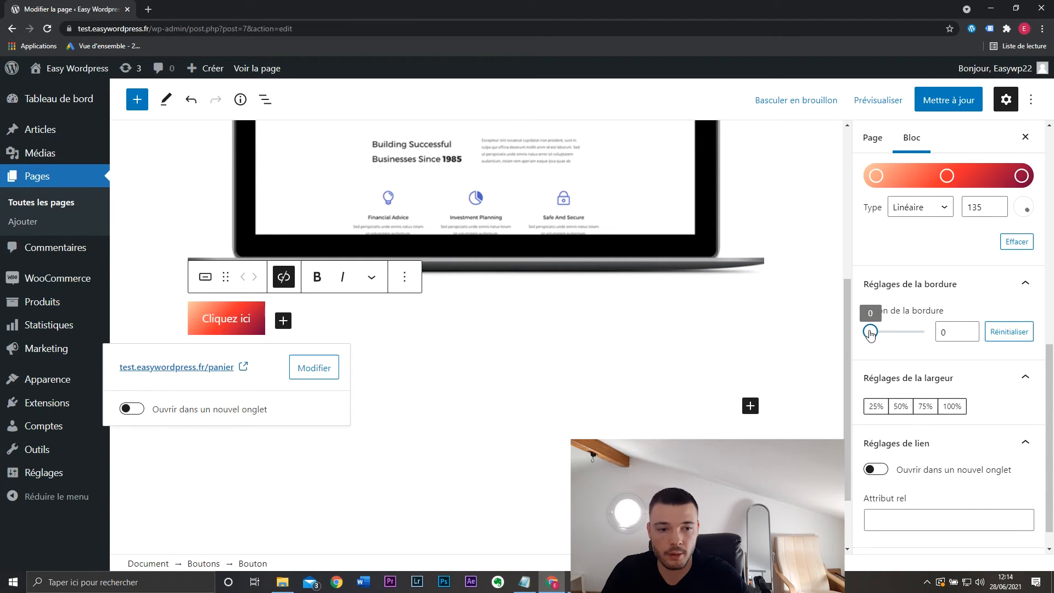
pyautogui.moveTo(870, 333); pyautogui.dragTo(879, 334)
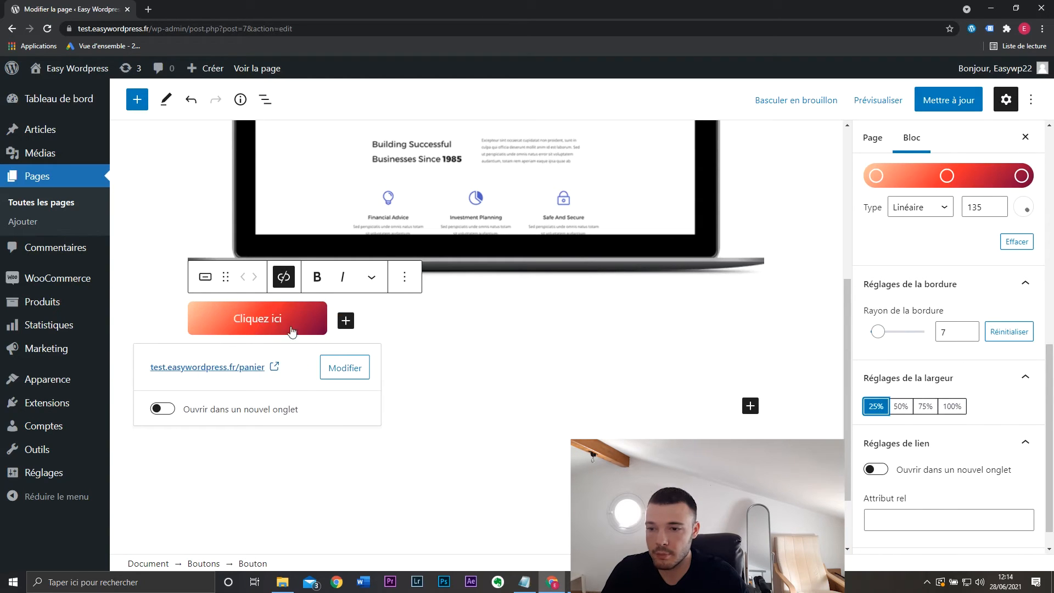
# Step: Try the 100%, 50%, 75% and 25% widths on the button and clear the width setting
pyautogui.click(946, 406)
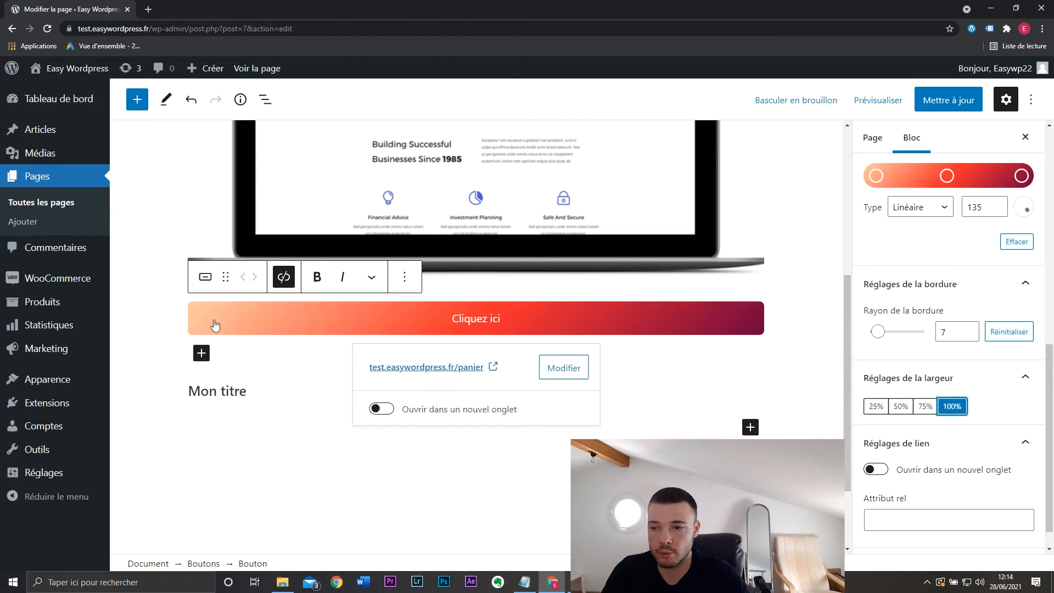
pyautogui.click(900, 407)
pyautogui.click(921, 407)
pyautogui.click(877, 409)
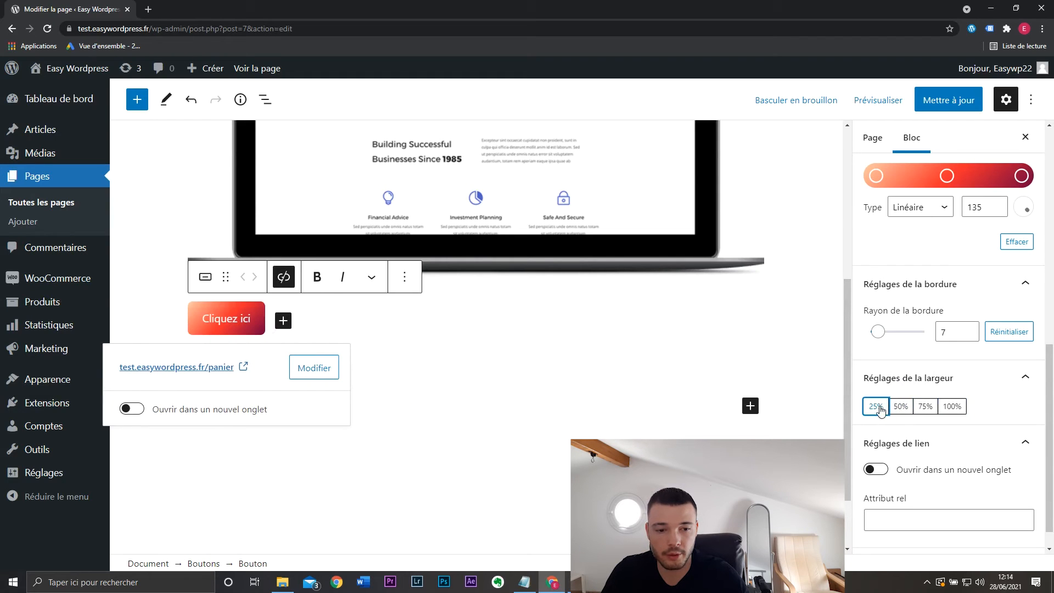
pyautogui.click(880, 412)
pyautogui.click(878, 411)
pyautogui.click(878, 421)
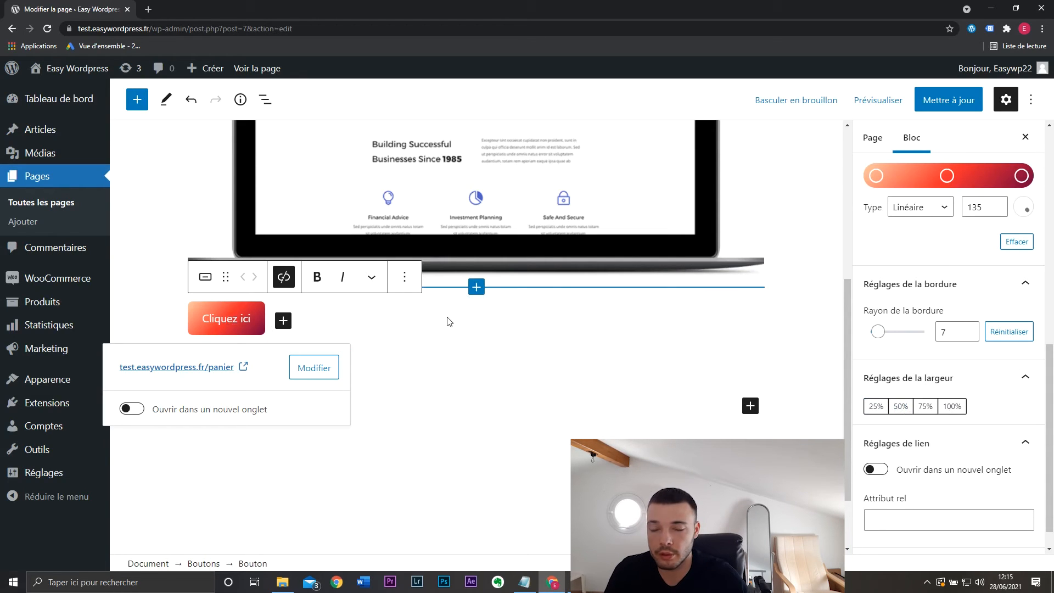
# Step: Duplicate the "Cliquez ici" button and set the width of both buttons to 50%
pyautogui.click(405, 277)
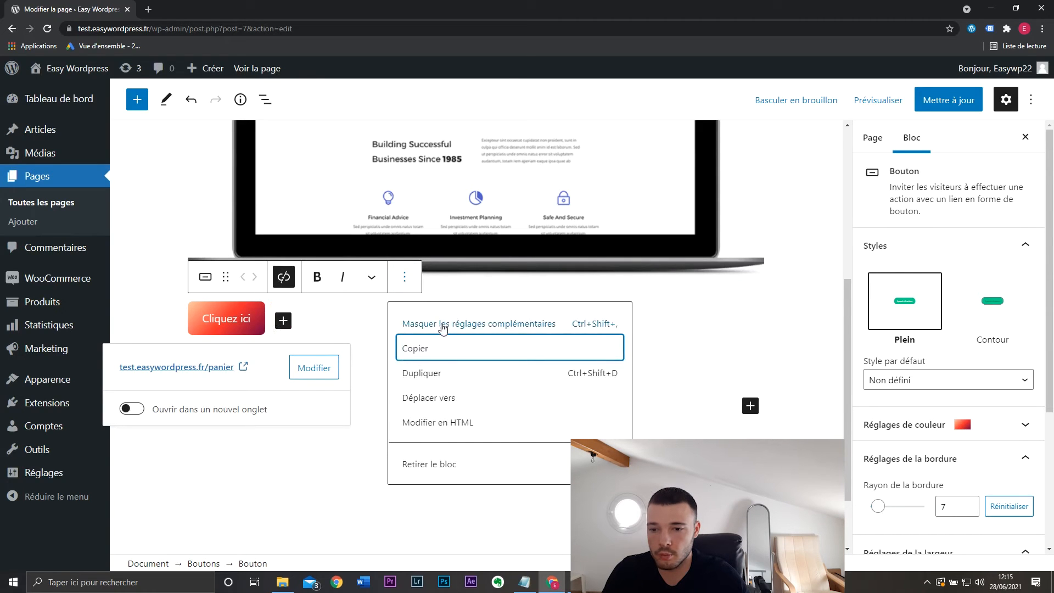
pyautogui.click(454, 375)
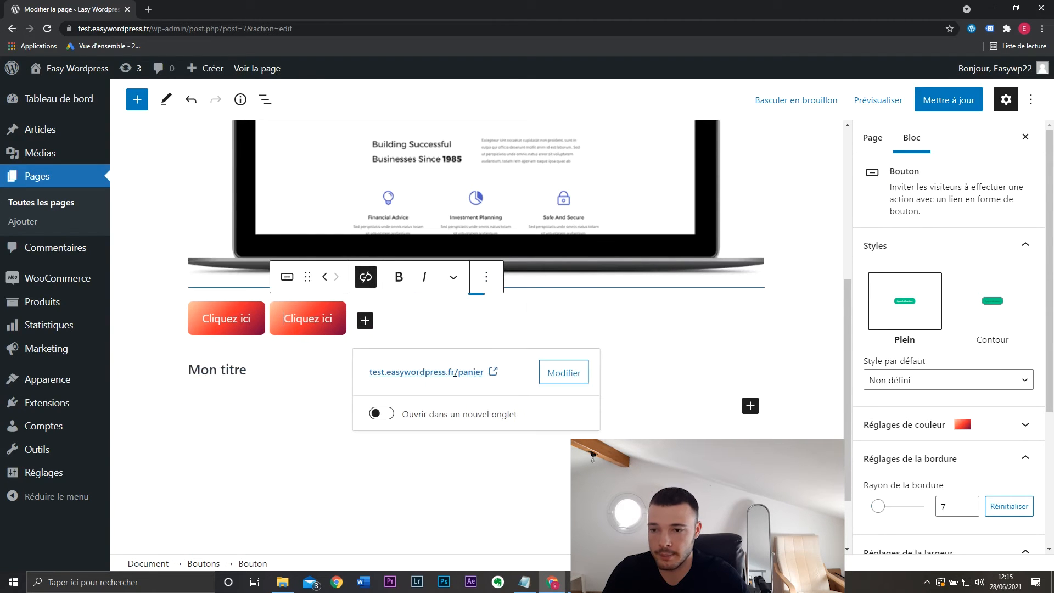
pyautogui.scroll(-3, 909, 477)
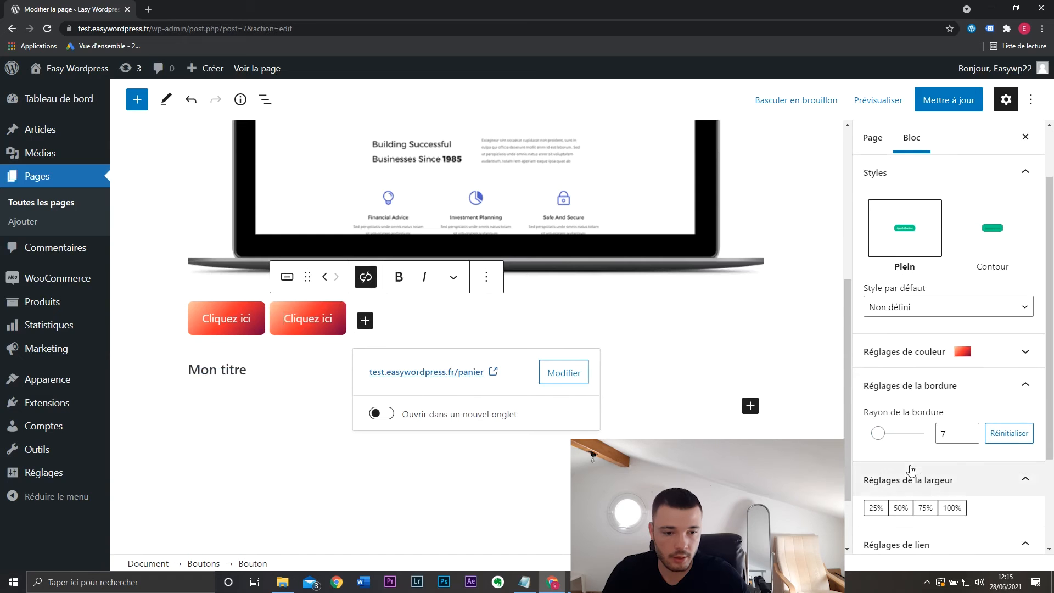
pyautogui.click(900, 434)
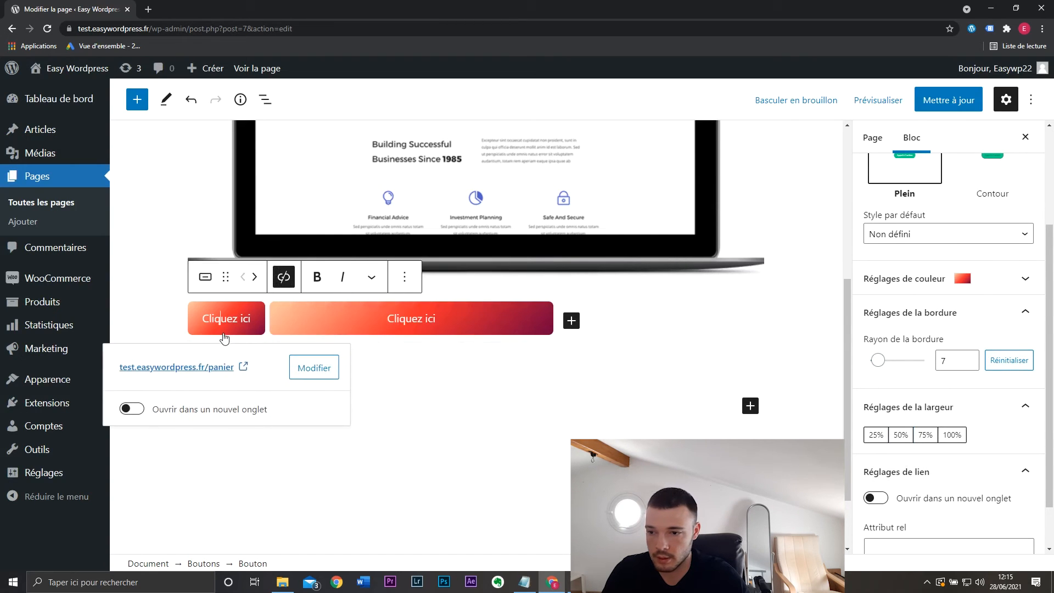
pyautogui.click(900, 435)
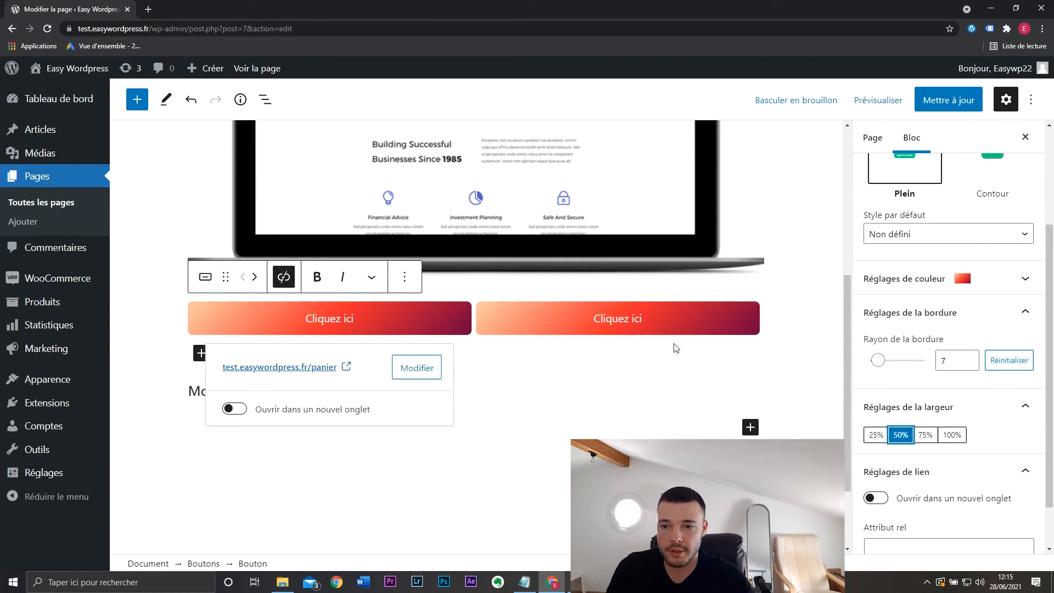
pyautogui.scroll(3, 743, 345)
pyautogui.scroll(-2, 743, 345)
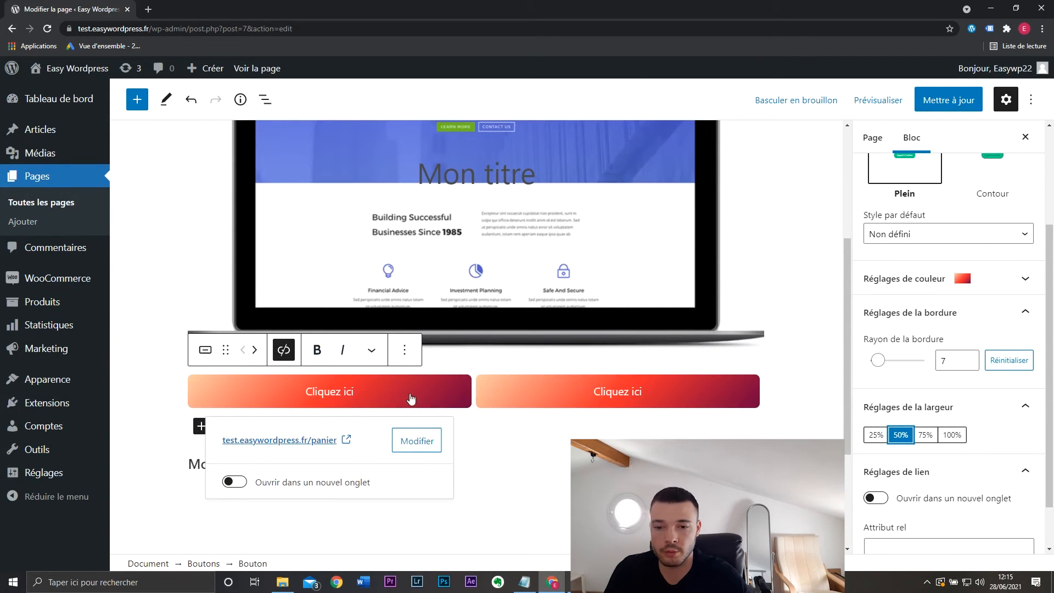
pyautogui.click(687, 438)
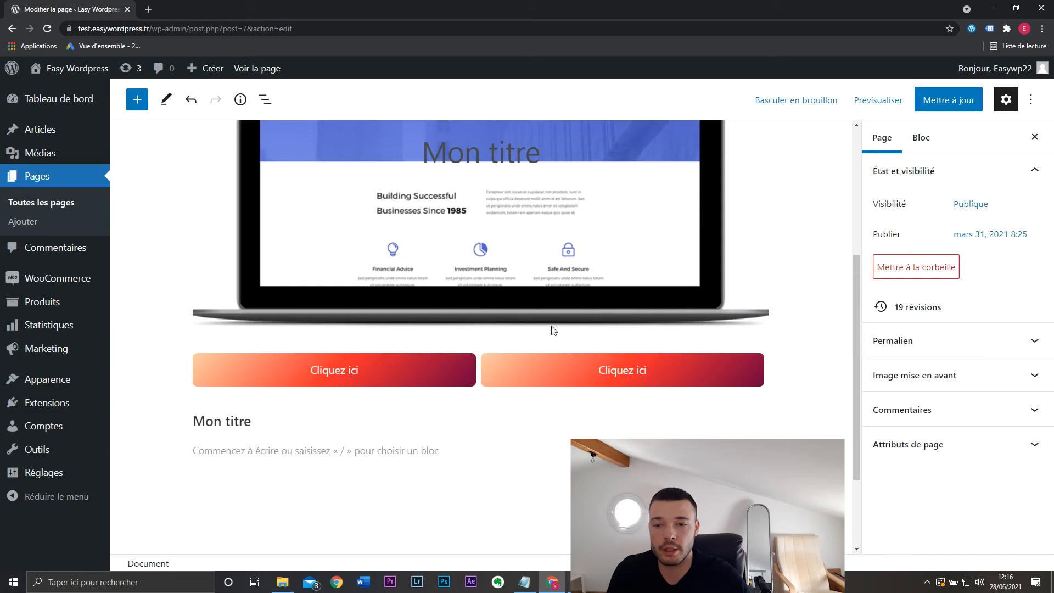
# Step: Insert a Colonnes block between the banner and the two buttons
pyautogui.moveTo(519, 406)
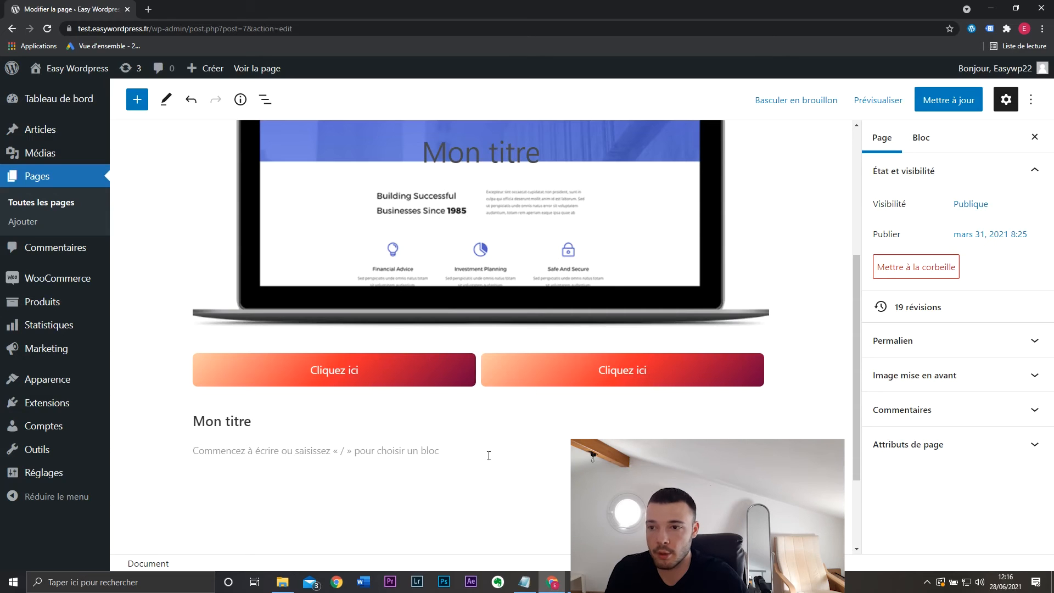
pyautogui.moveTo(481, 403)
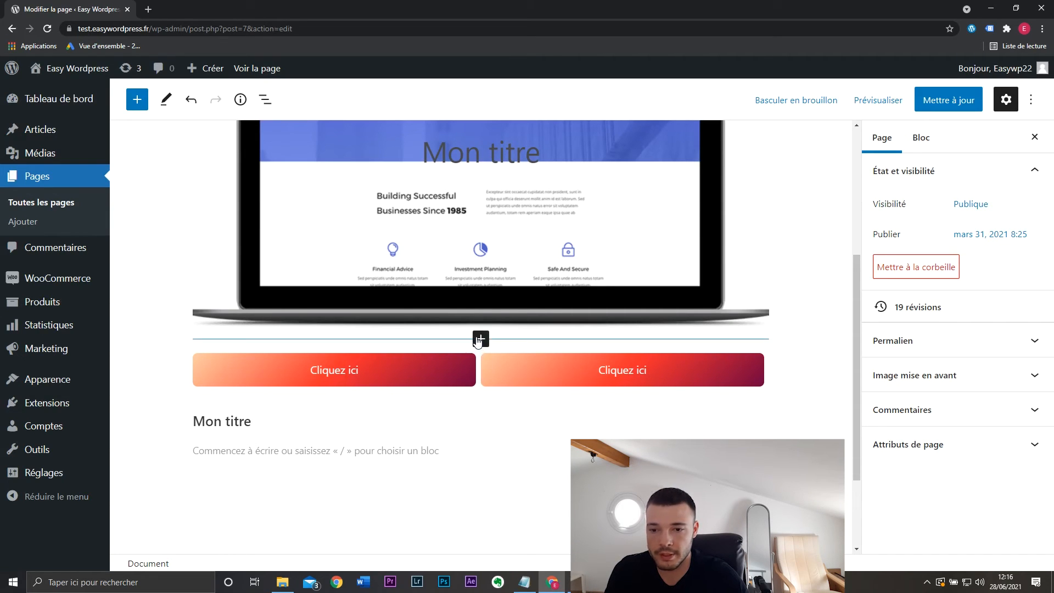
pyautogui.click(482, 339)
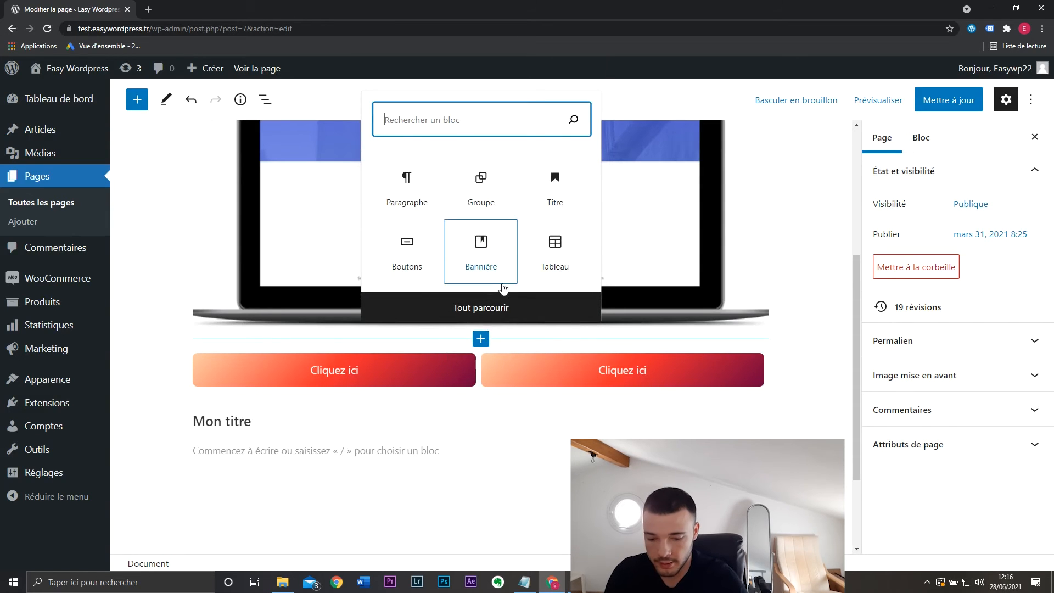
pyautogui.write('colo')
pyautogui.click(404, 154)
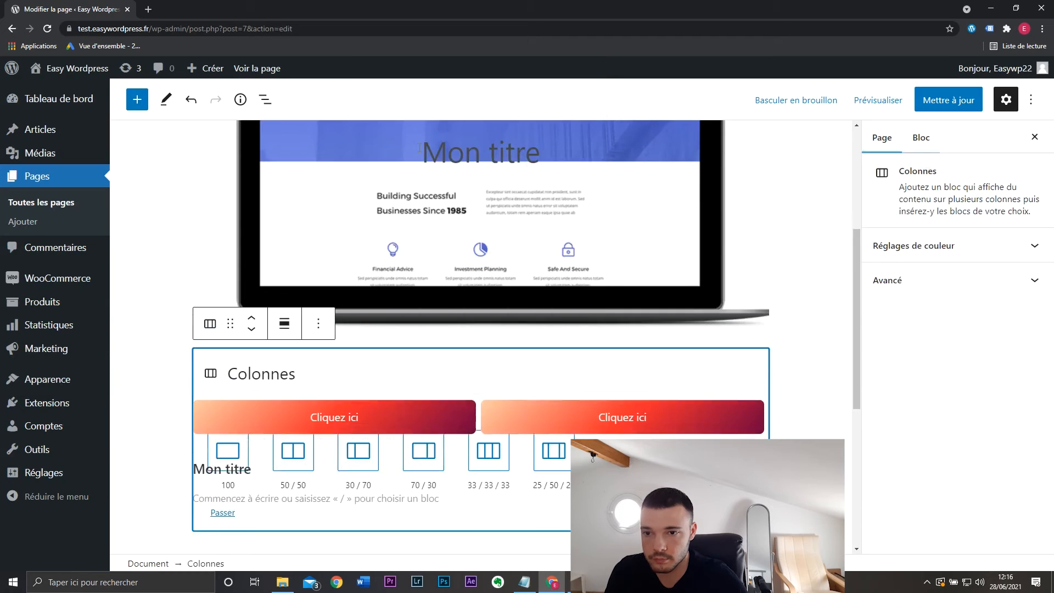
# Step: Choose the 50 / 50 layout for the Colonnes block and add a paragraph reading "Texte colonne 1" in the first column
pyautogui.click(295, 453)
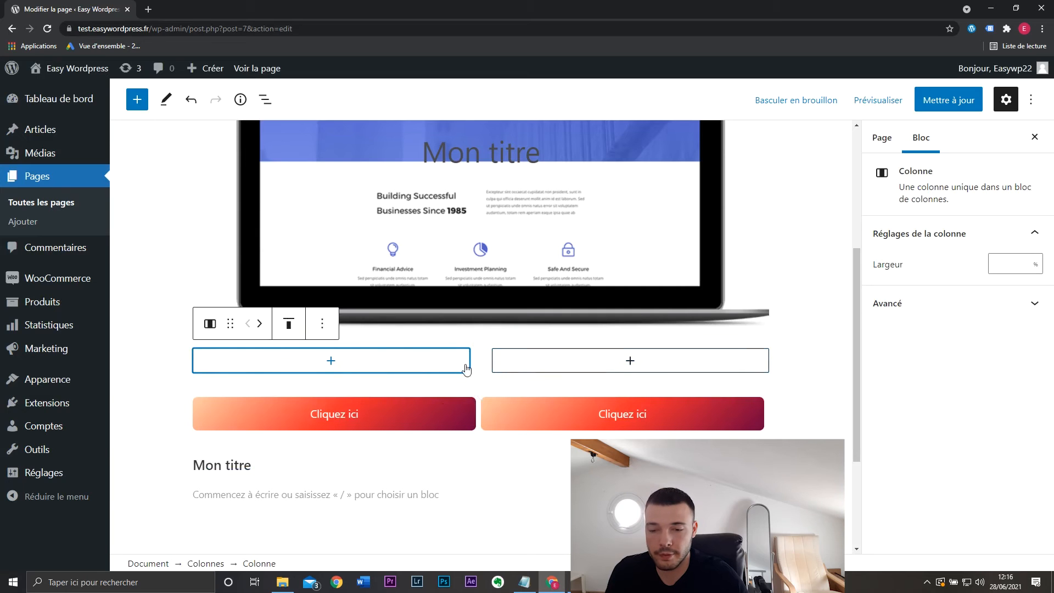
pyautogui.click(331, 360)
pyautogui.click(268, 218)
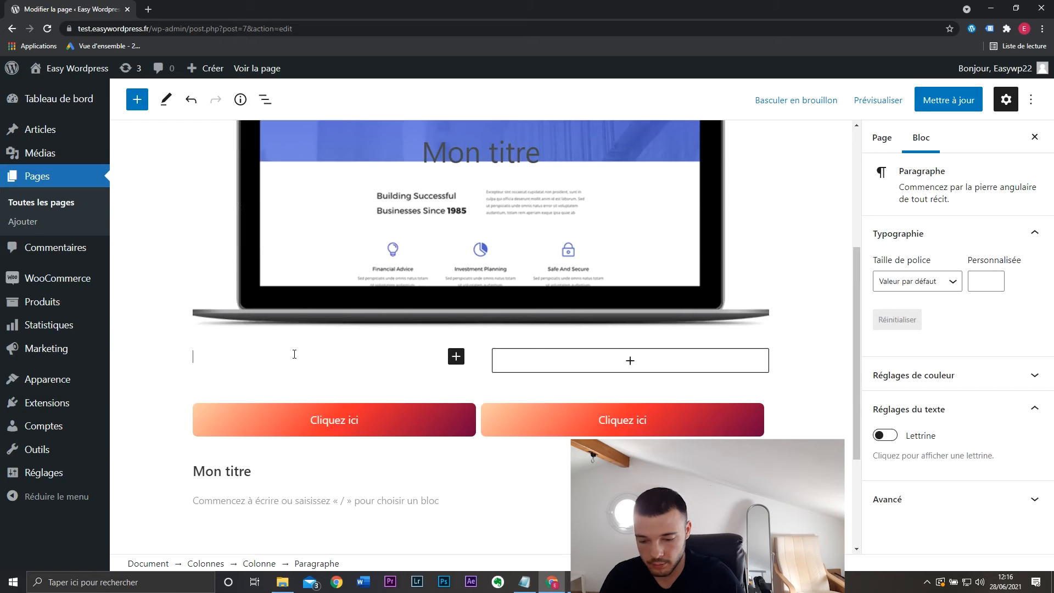
pyautogui.write('Texte colonne 1')
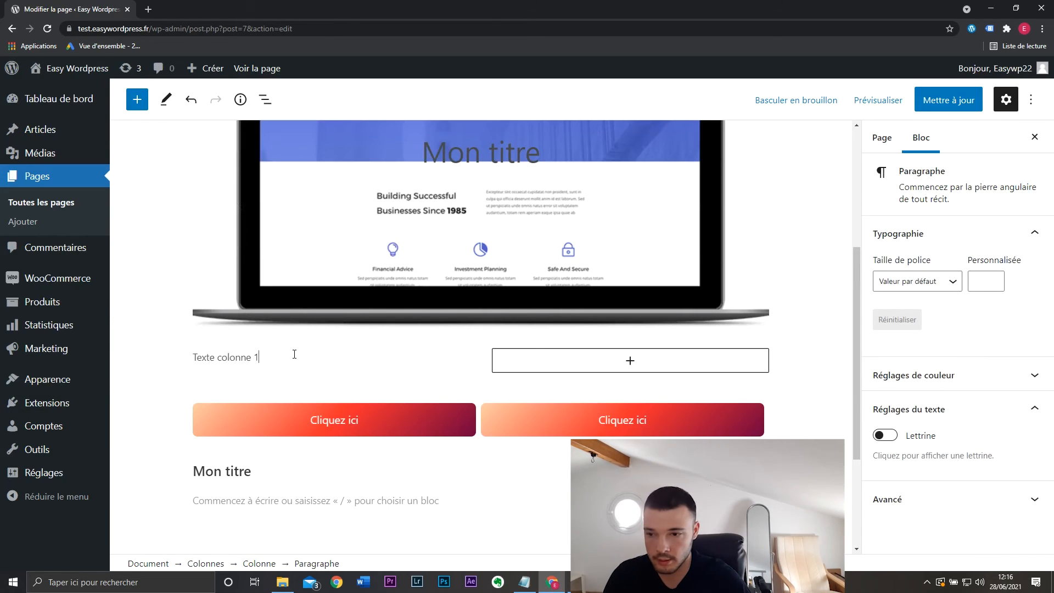
# Step: Add a paragraph reading "Texte colonne 2" in the second column
pyautogui.click(621, 367)
pyautogui.click(556, 211)
pyautogui.write('Te')
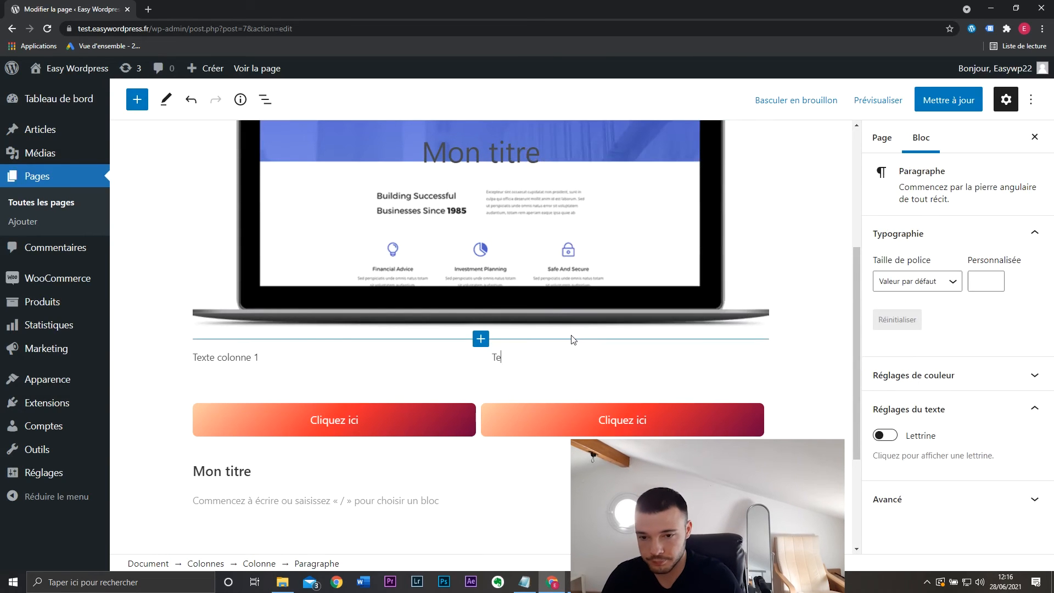
pyautogui.write('xte colonne')
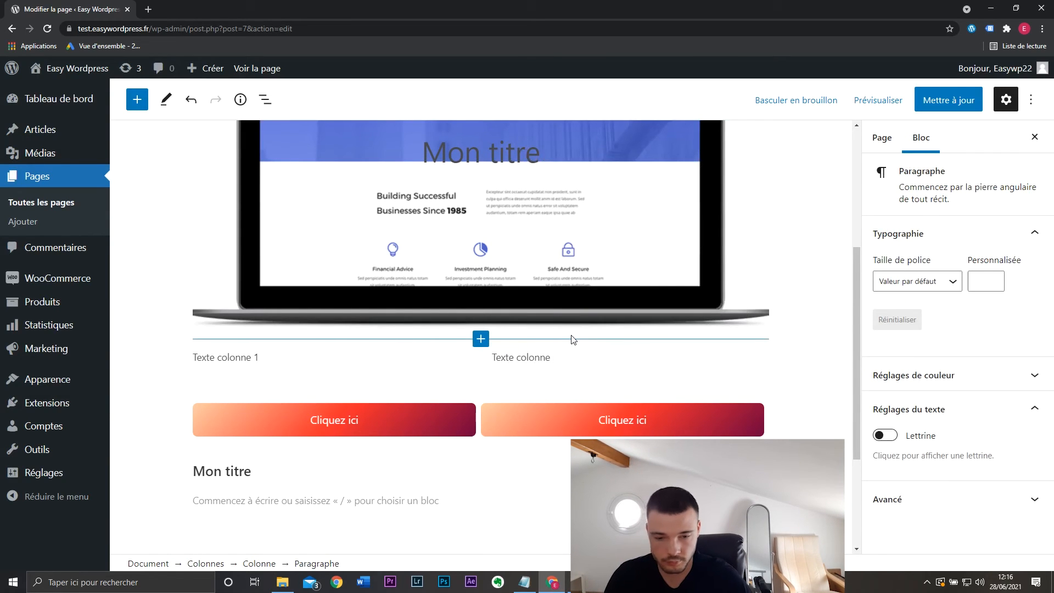
pyautogui.write(' 2')
# Step: Centre the text of the paragraphs in both columns
pyautogui.click(583, 323)
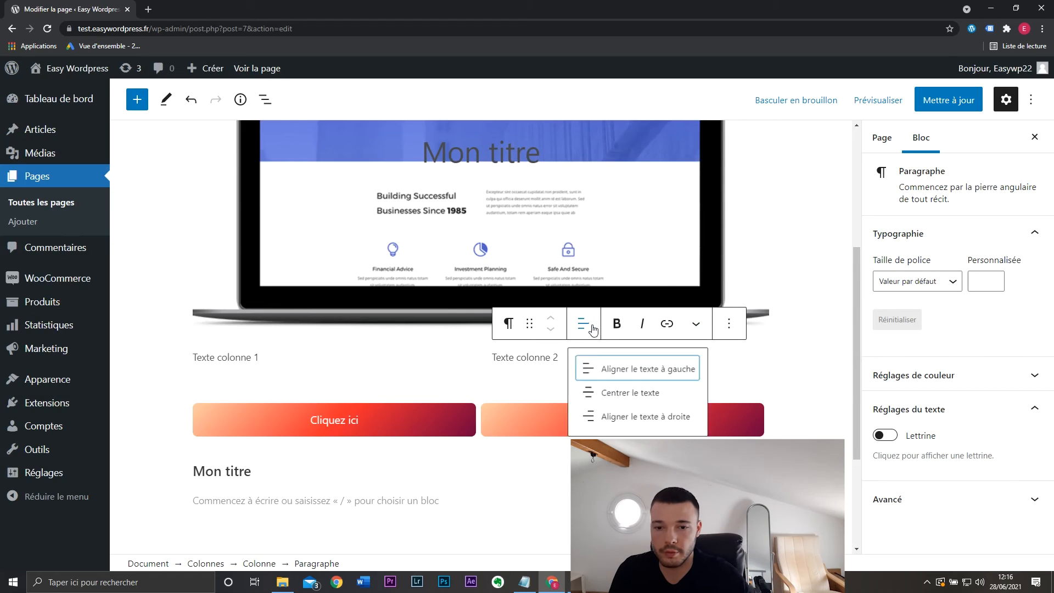
pyautogui.click(621, 395)
pyautogui.click(339, 357)
pyautogui.click(282, 330)
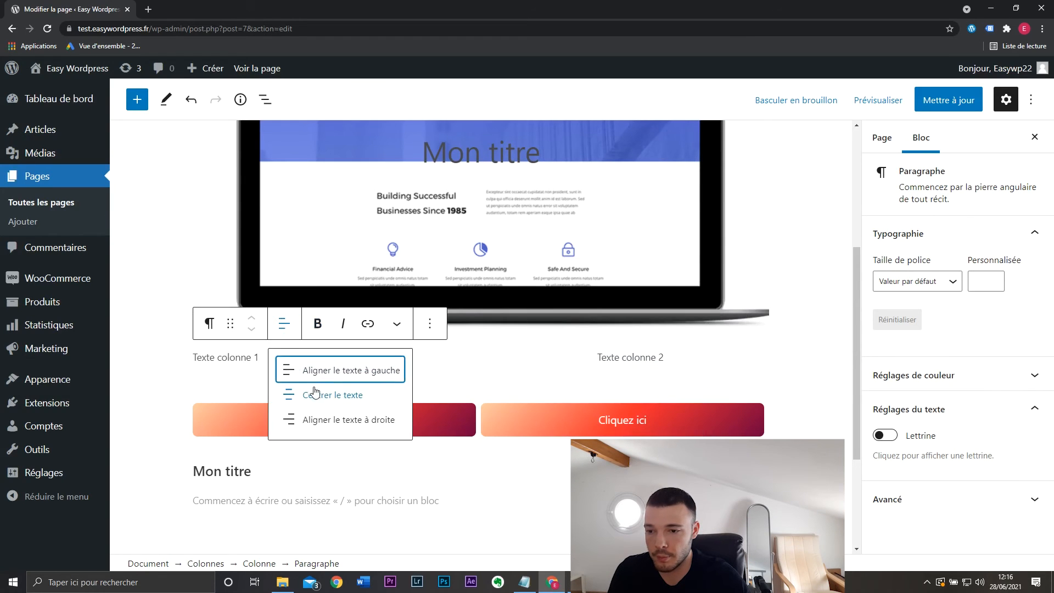
pyautogui.click(321, 394)
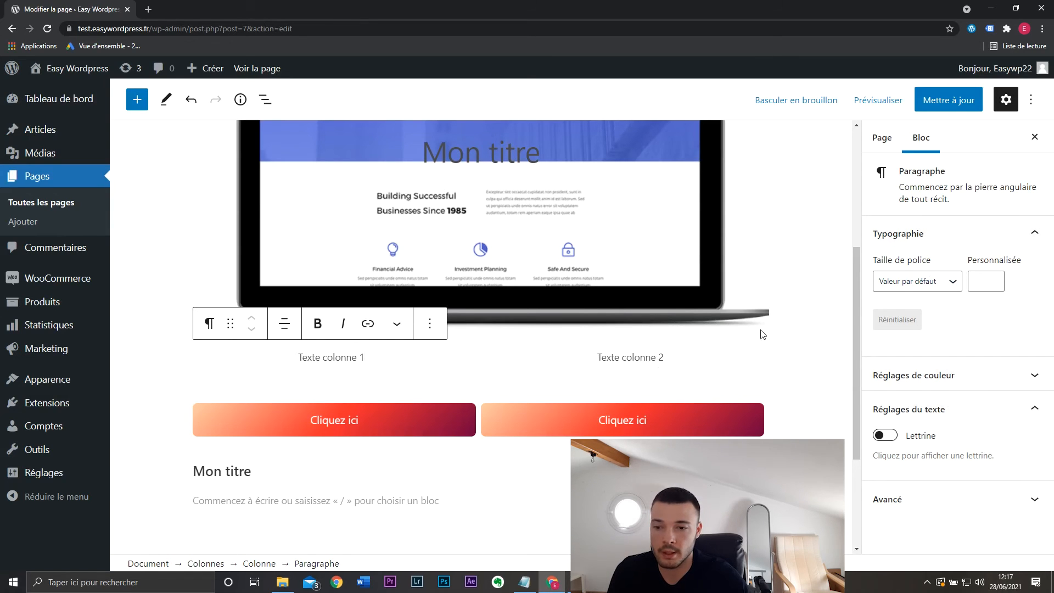
# Step: Examine the settings of the first column and of the parent Colonnes block, keeping the column count at 2
pyautogui.click(686, 357)
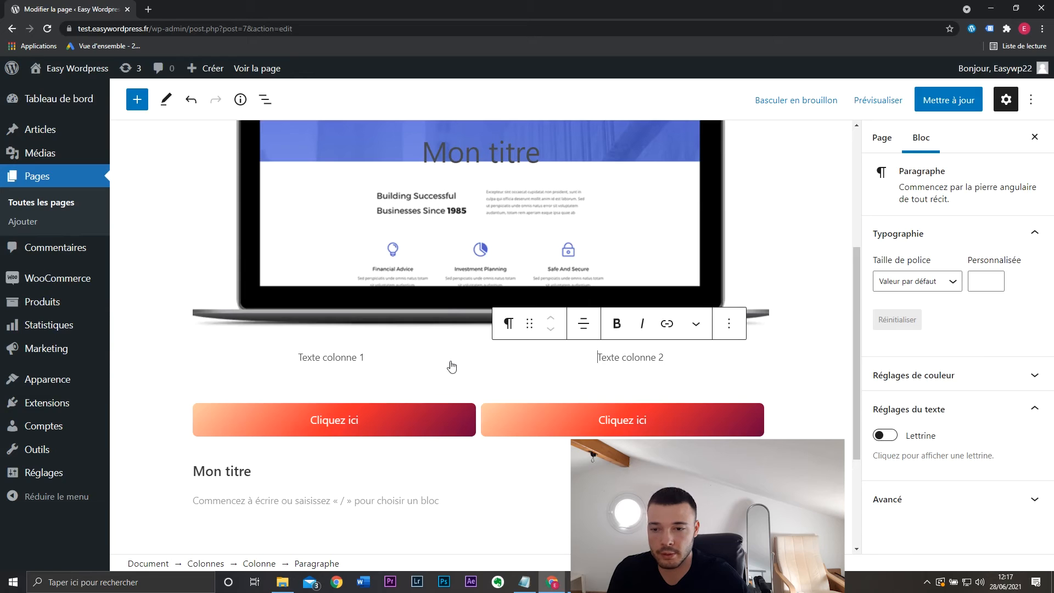
pyautogui.click(403, 361)
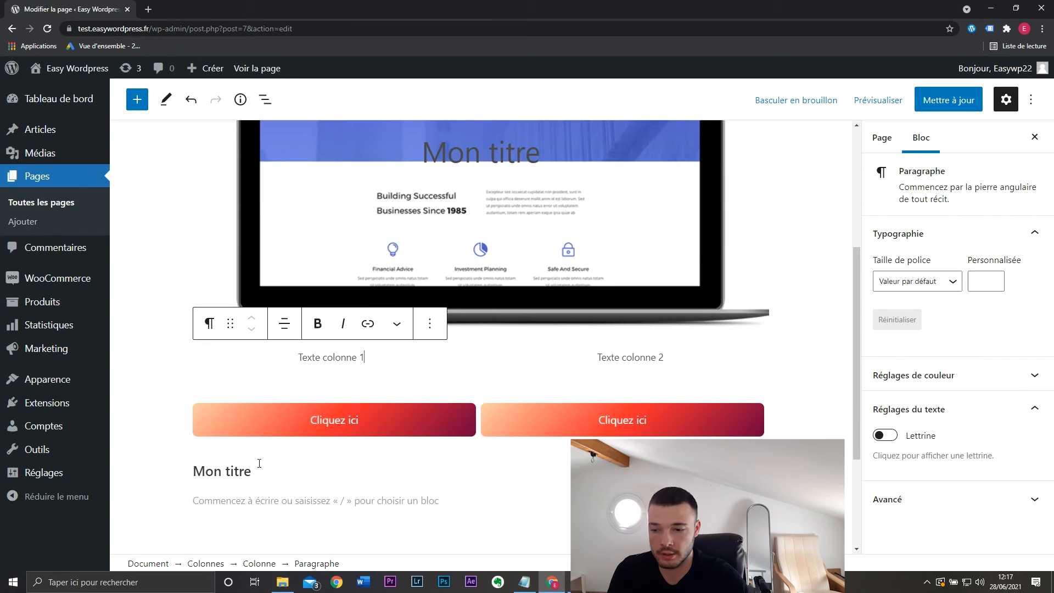
pyautogui.click(260, 564)
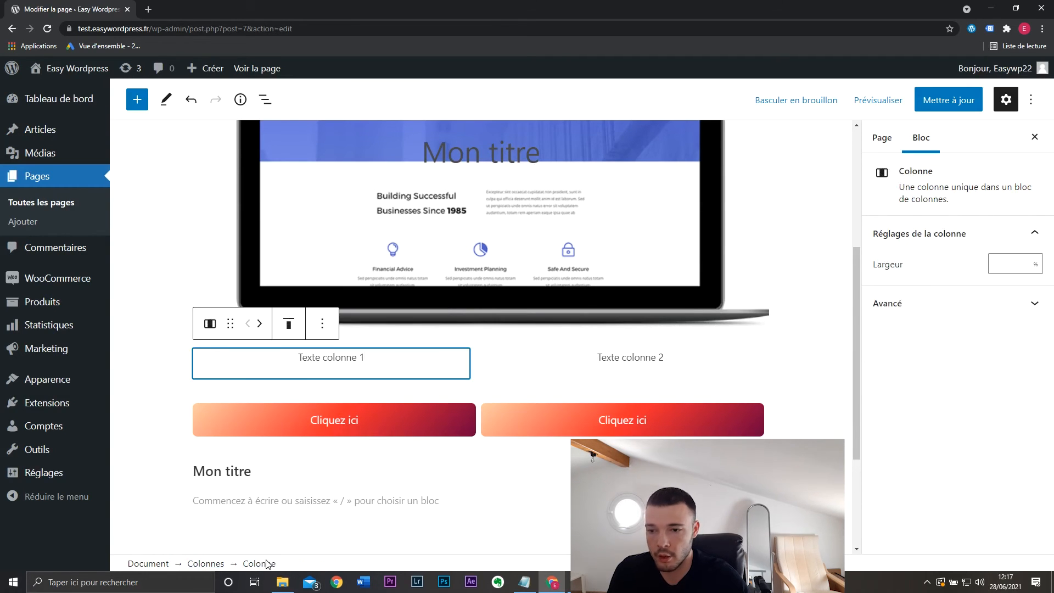
pyautogui.click(214, 564)
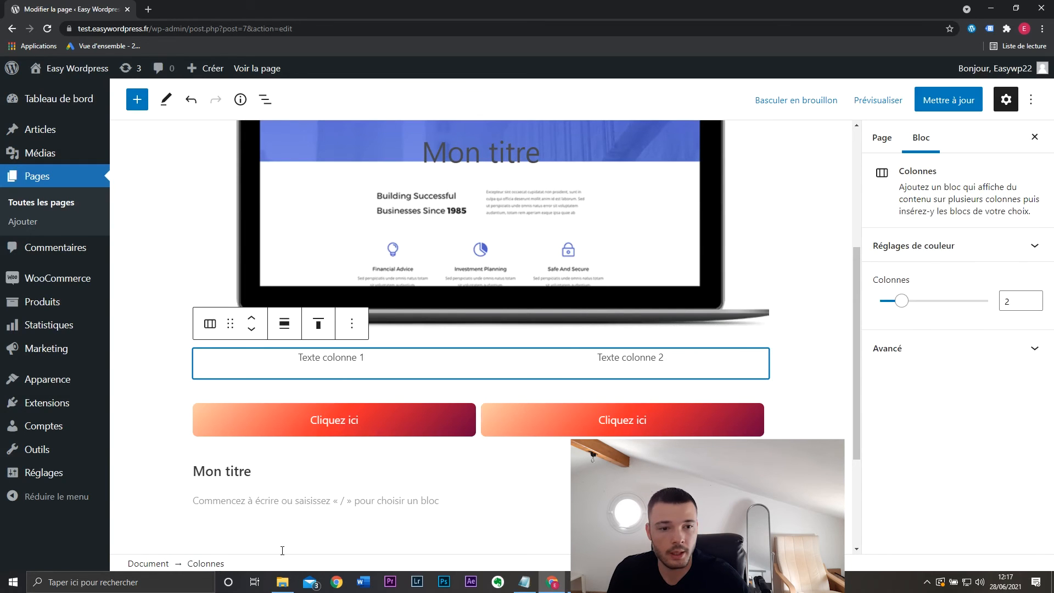
pyautogui.moveTo(907, 305)
pyautogui.mouseDown()
pyautogui.moveTo(968, 306)
pyautogui.moveTo(901, 306)
pyautogui.mouseUp()
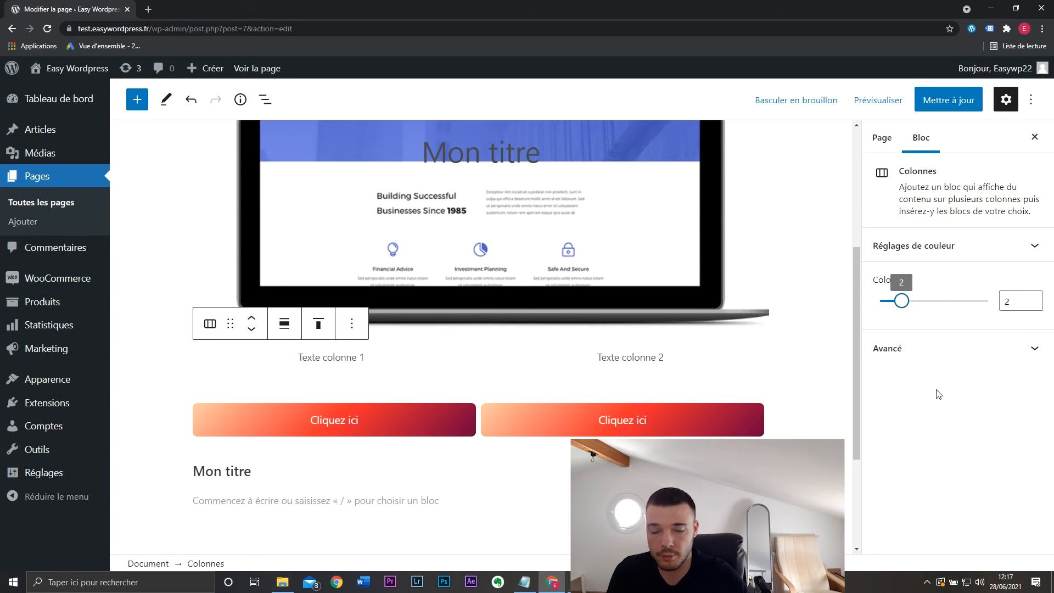
pyautogui.click(832, 403)
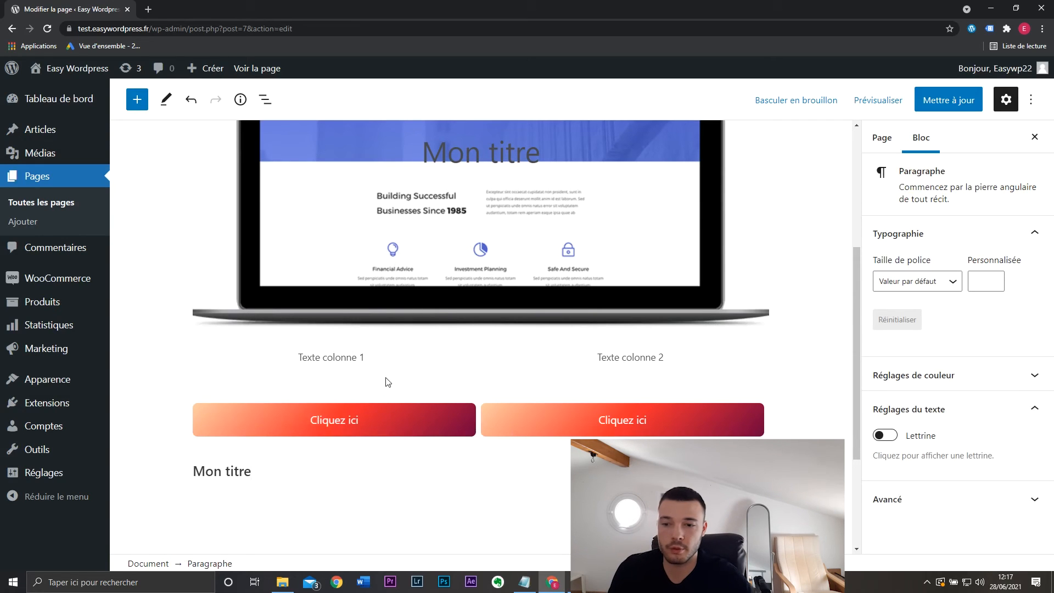
# Step: Insert an Espacement block and move it up between the laptop banner and the two text columns
pyautogui.moveTo(459, 337)
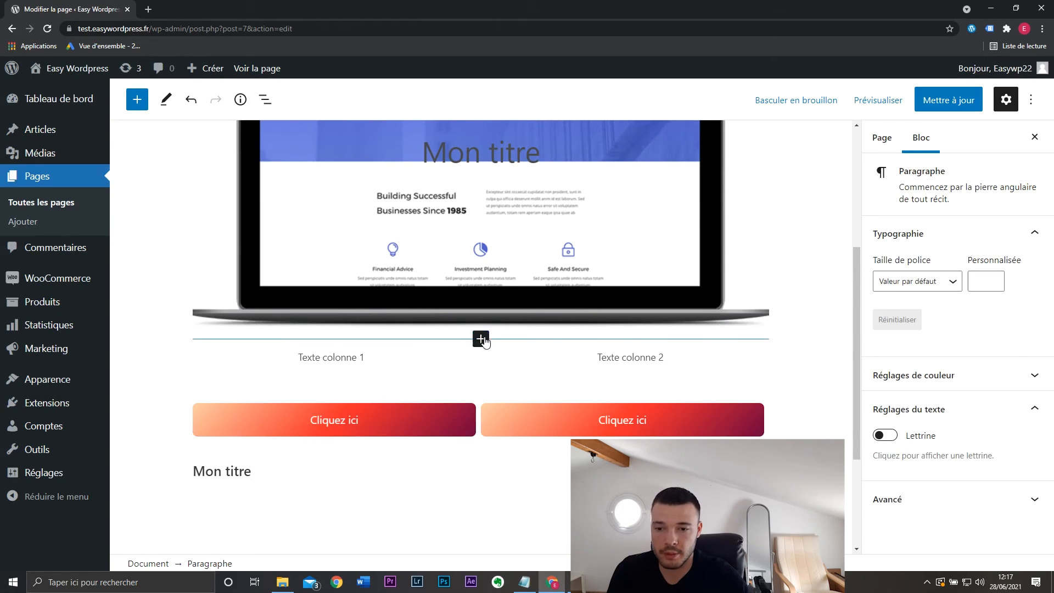
pyautogui.click(481, 340)
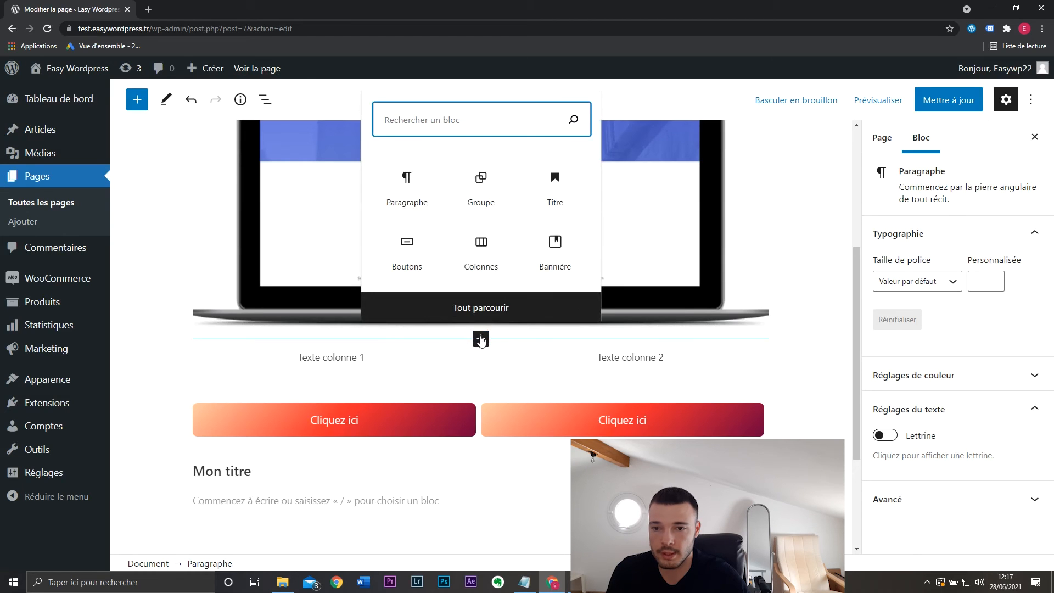
pyautogui.write('esp')
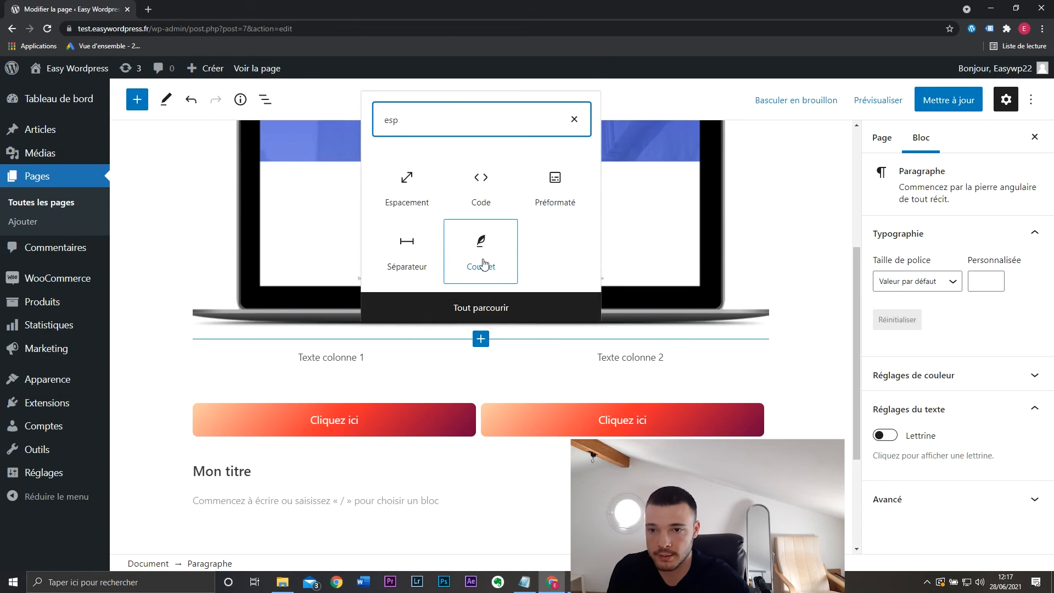
pyautogui.click(411, 192)
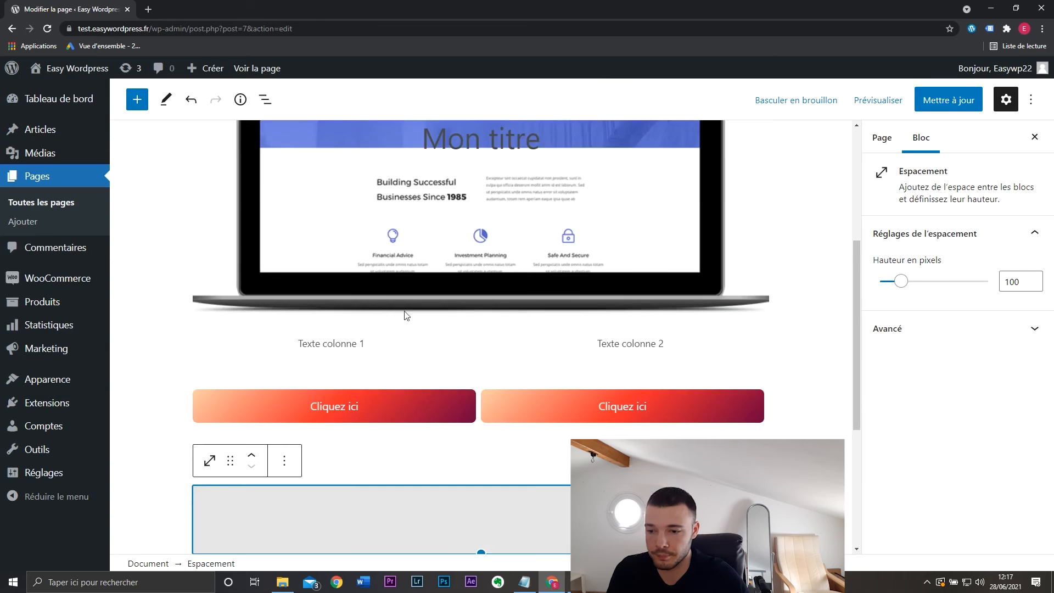
pyautogui.scroll(-1, 381, 424)
pyautogui.click(253, 383)
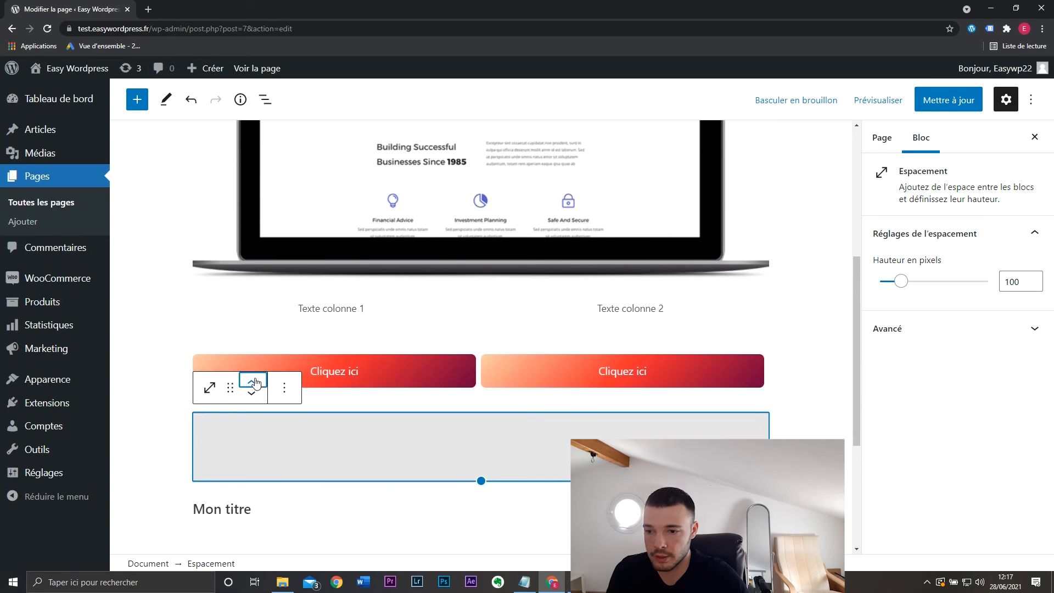
pyautogui.click(253, 383)
# Step: Try a height of 193 pixels on the Espacement block, check the gap, and reduce the height again
pyautogui.moveTo(903, 290); pyautogui.dragTo(917, 283)
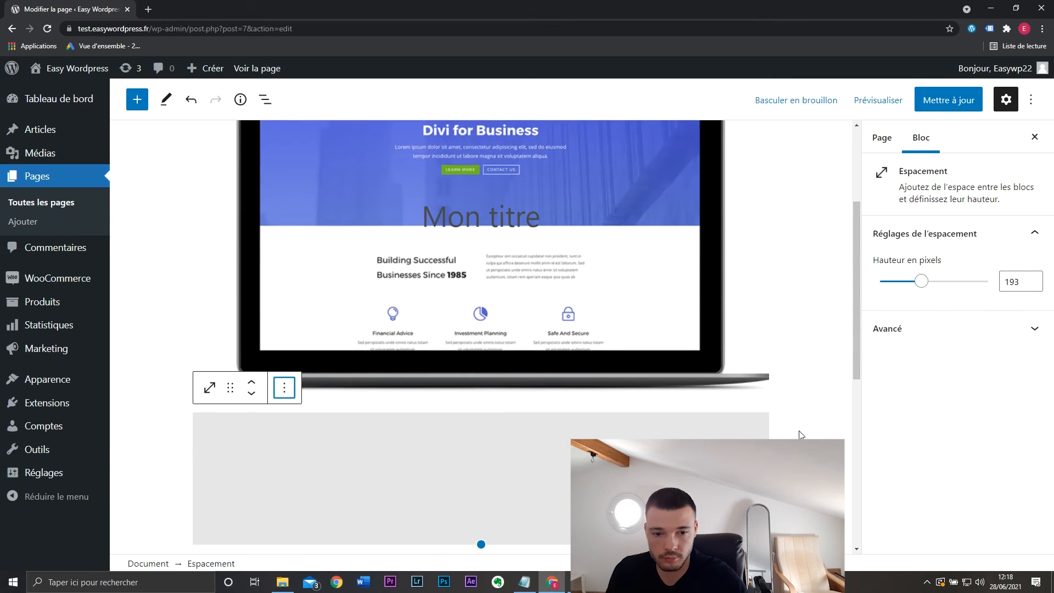
pyautogui.click(799, 430)
pyautogui.scroll(-2, 559, 311)
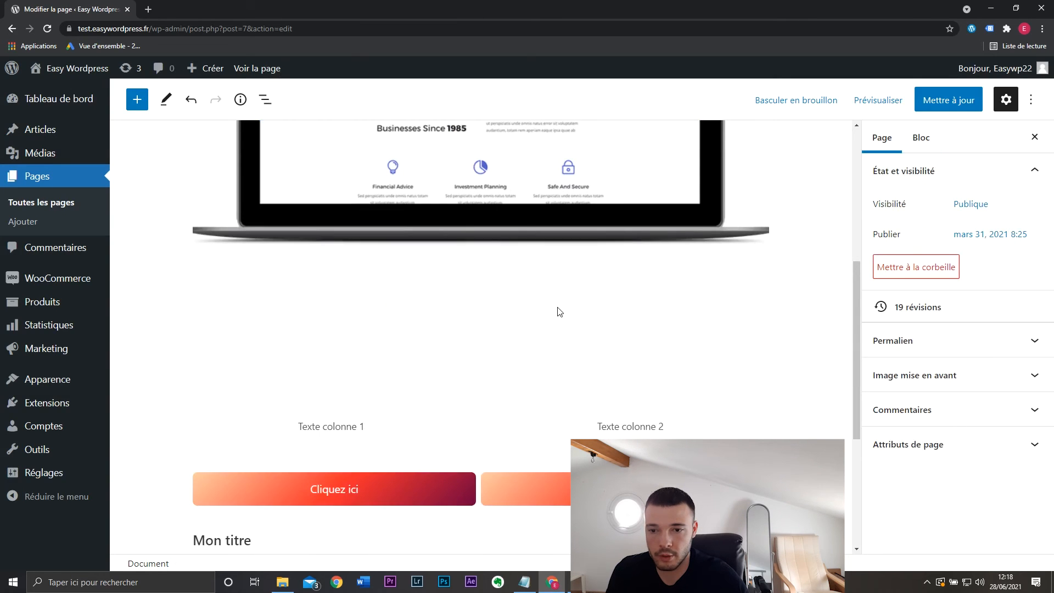
pyautogui.click(511, 330)
pyautogui.moveTo(916, 282); pyautogui.dragTo(901, 278)
pyautogui.click(809, 321)
# Step: Browse the full block library, examining the layout, widget, embedded content and WooCommerce product blocks
pyautogui.scroll(-2, 752, 379)
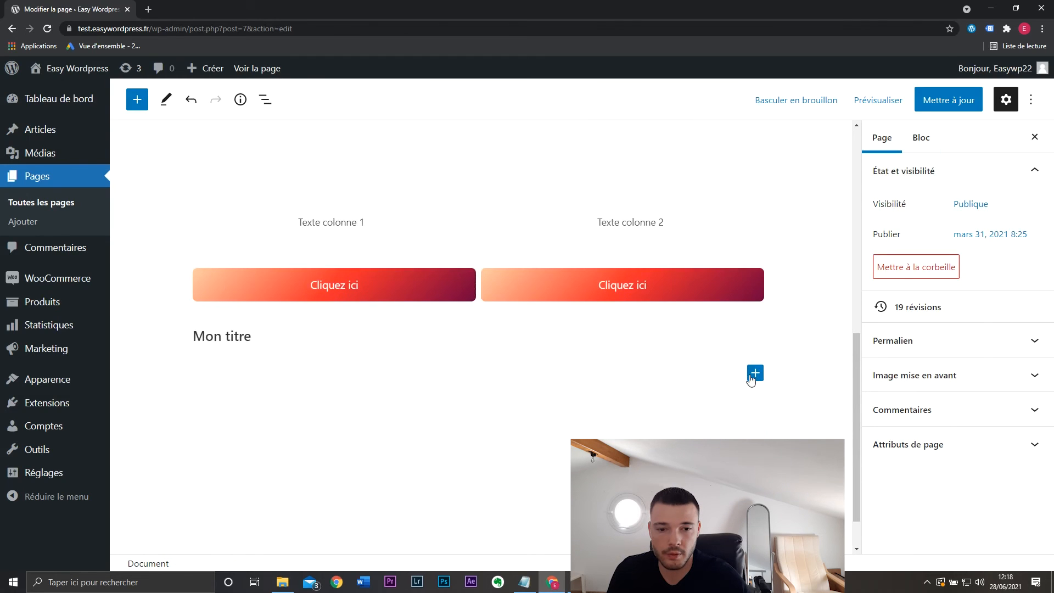
pyautogui.click(755, 374)
pyautogui.click(793, 354)
pyautogui.scroll(-10, 274, 341)
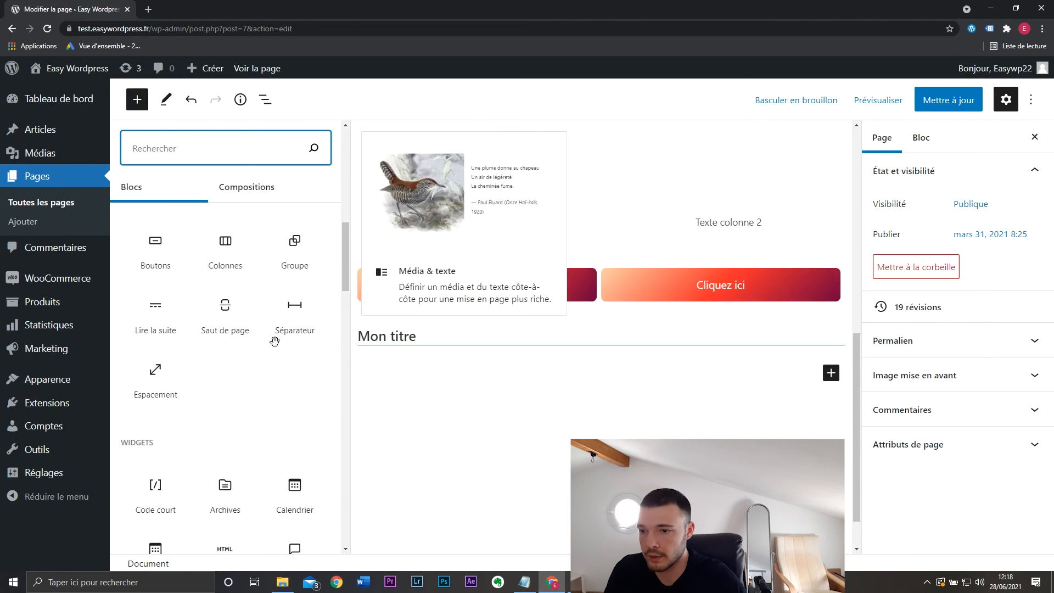
pyautogui.scroll(2, 274, 342)
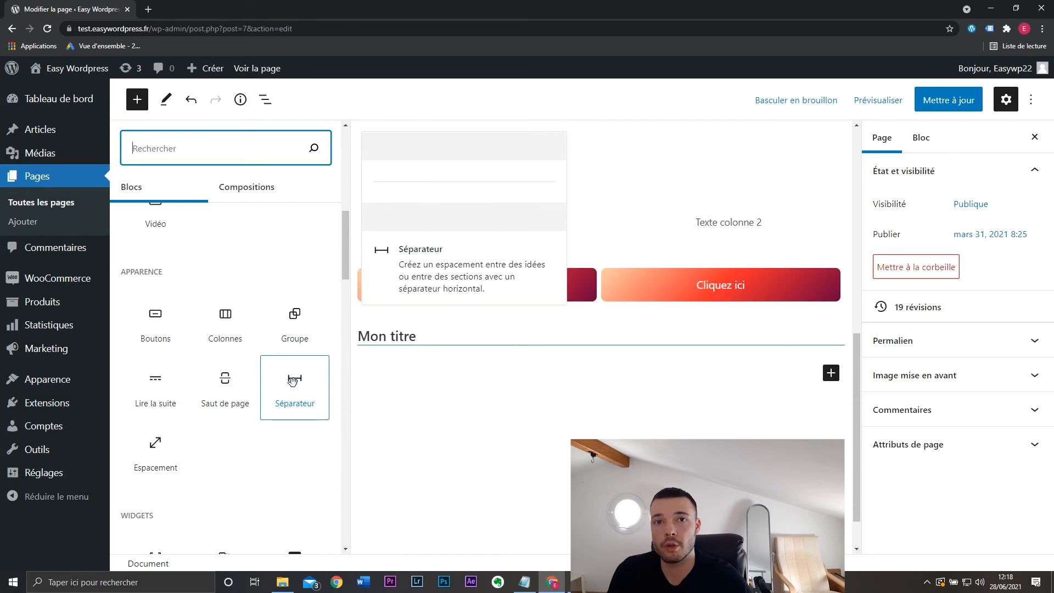
pyautogui.scroll(-5, 292, 380)
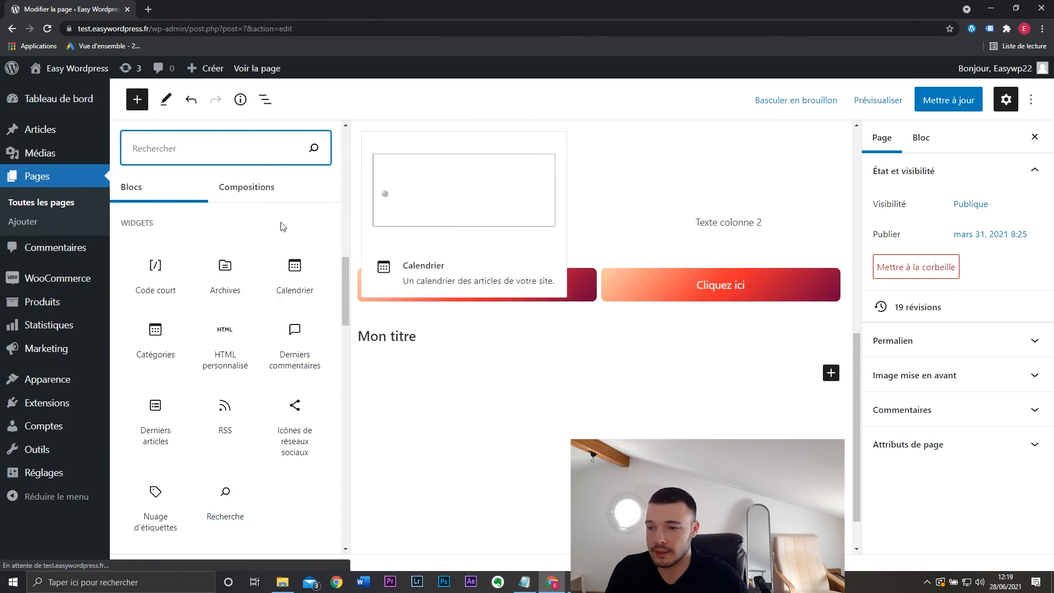
pyautogui.scroll(-6, 282, 456)
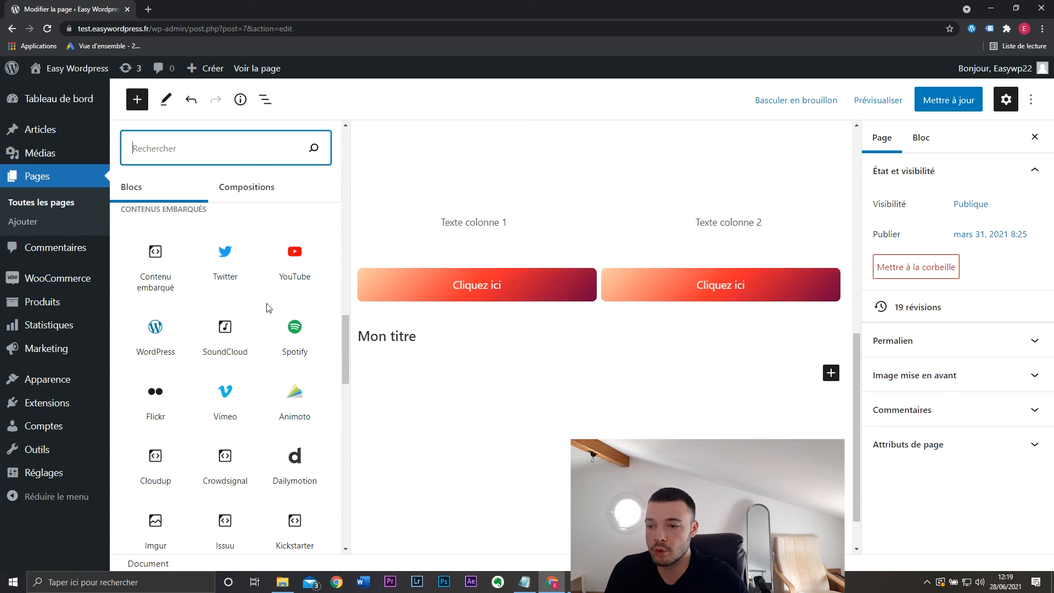
pyautogui.scroll(-4, 176, 415)
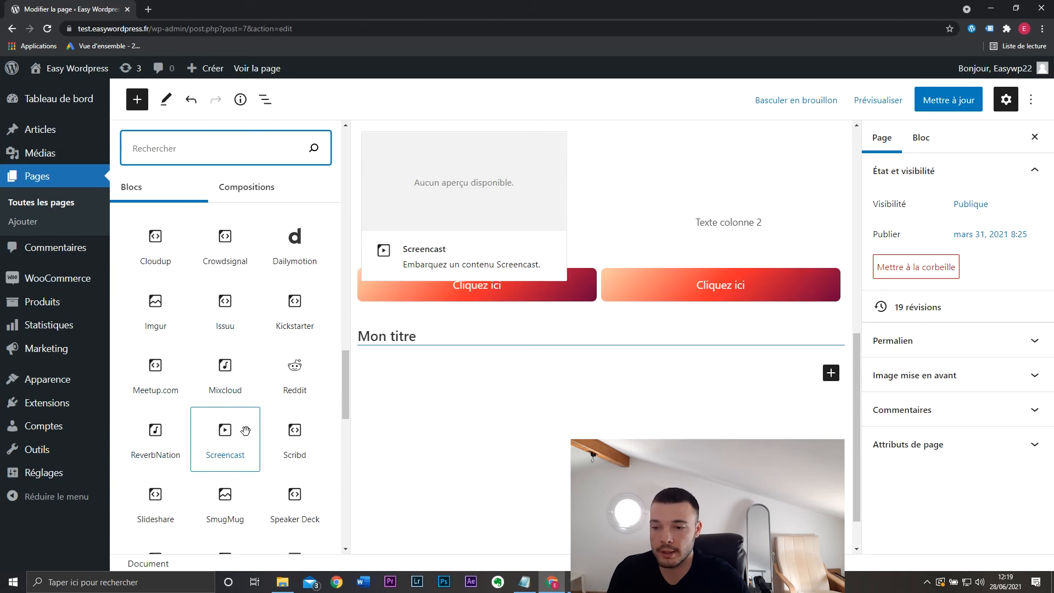
pyautogui.scroll(-8, 245, 431)
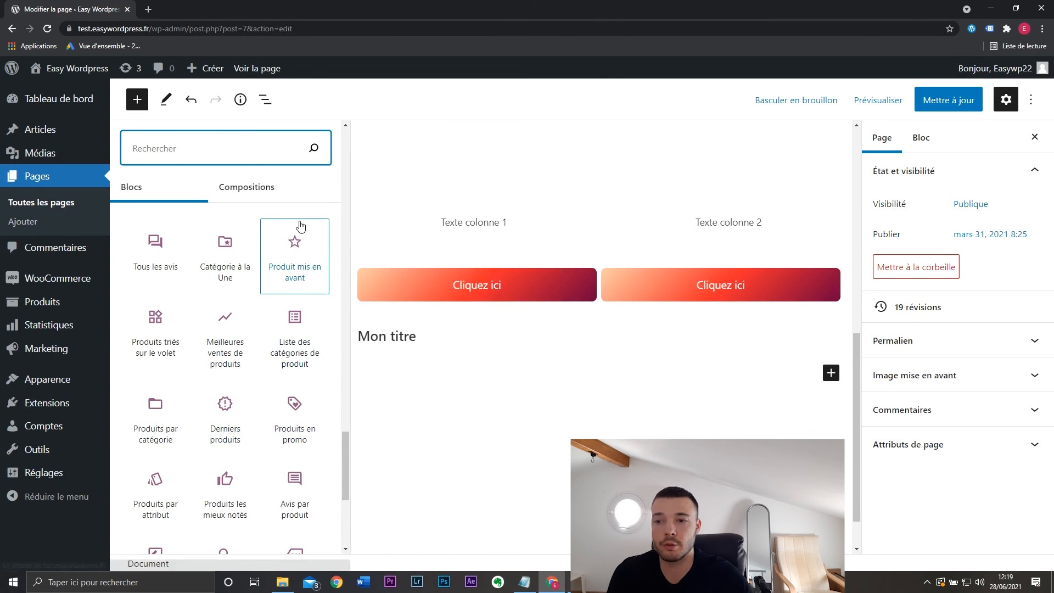
pyautogui.scroll(1, 205, 341)
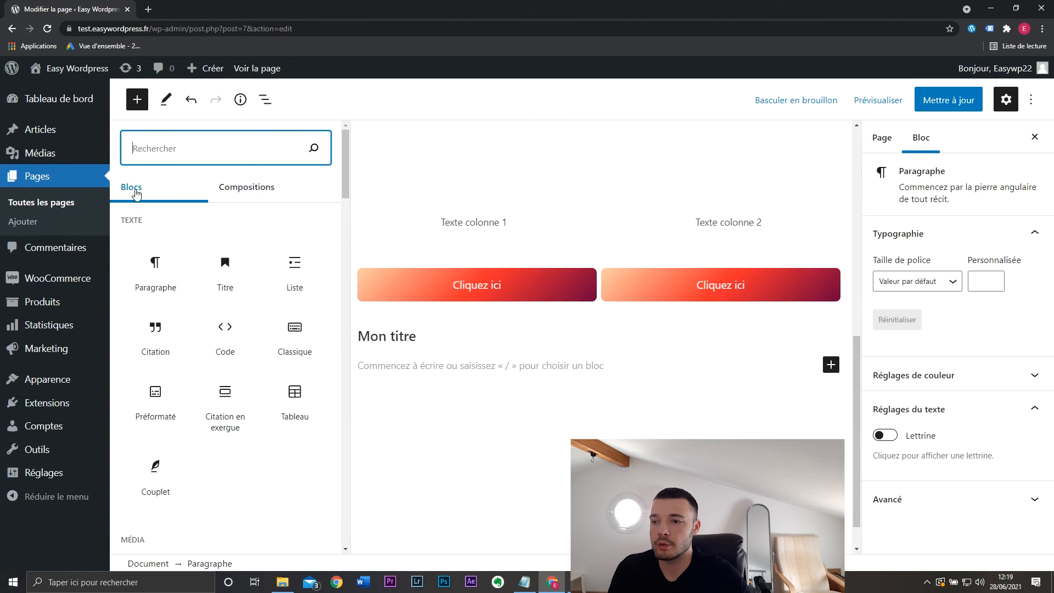
# Step: Browse the ready-made block compositions in the Boutons, Colonnes, Galerie, En-têtes and Texte categories
pyautogui.click(249, 190)
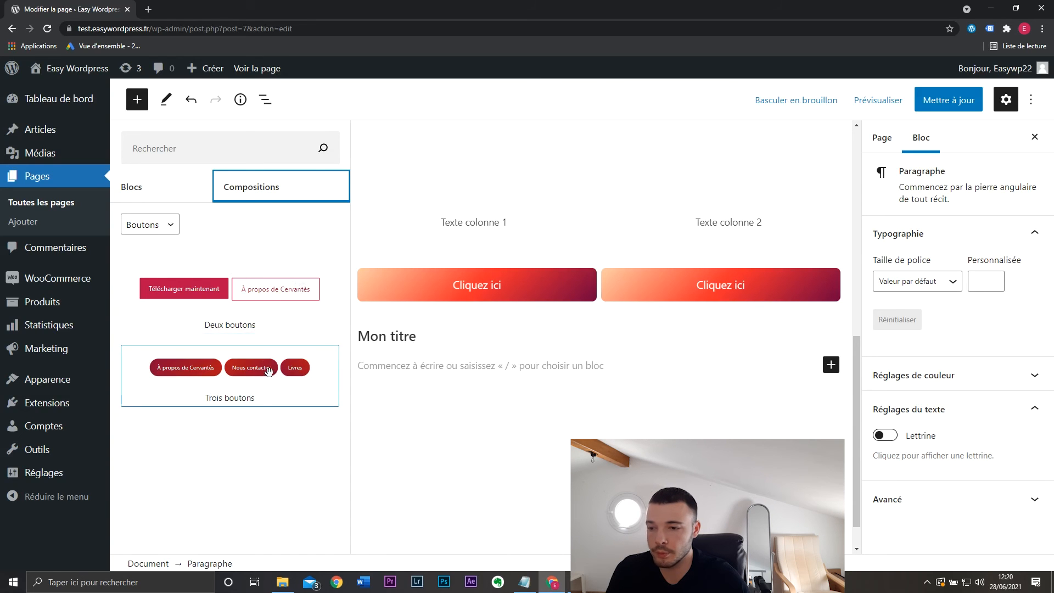
pyautogui.click(150, 224)
pyautogui.click(168, 253)
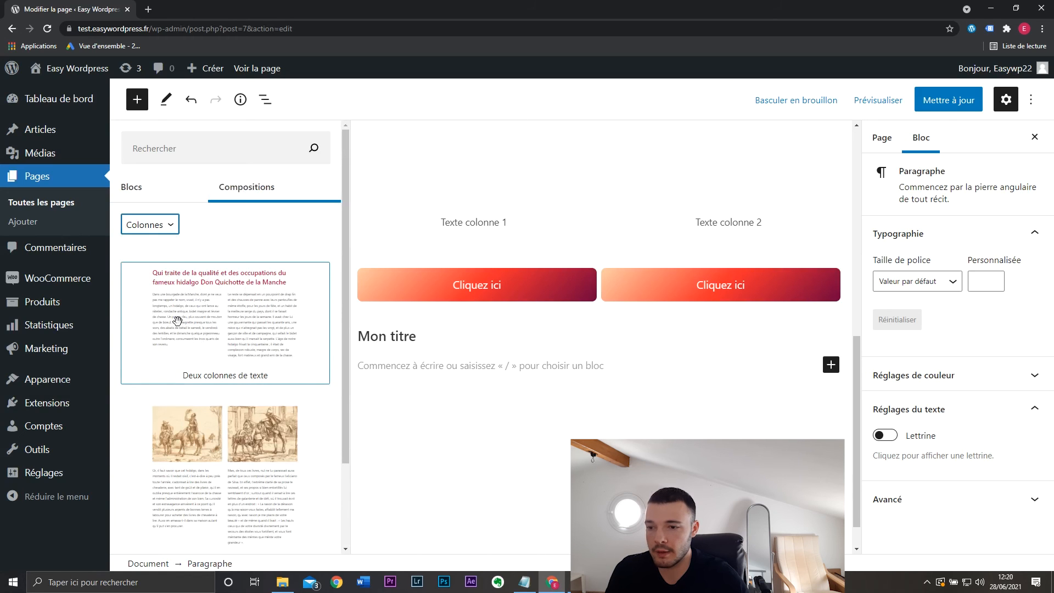
pyautogui.scroll(-2, 267, 321)
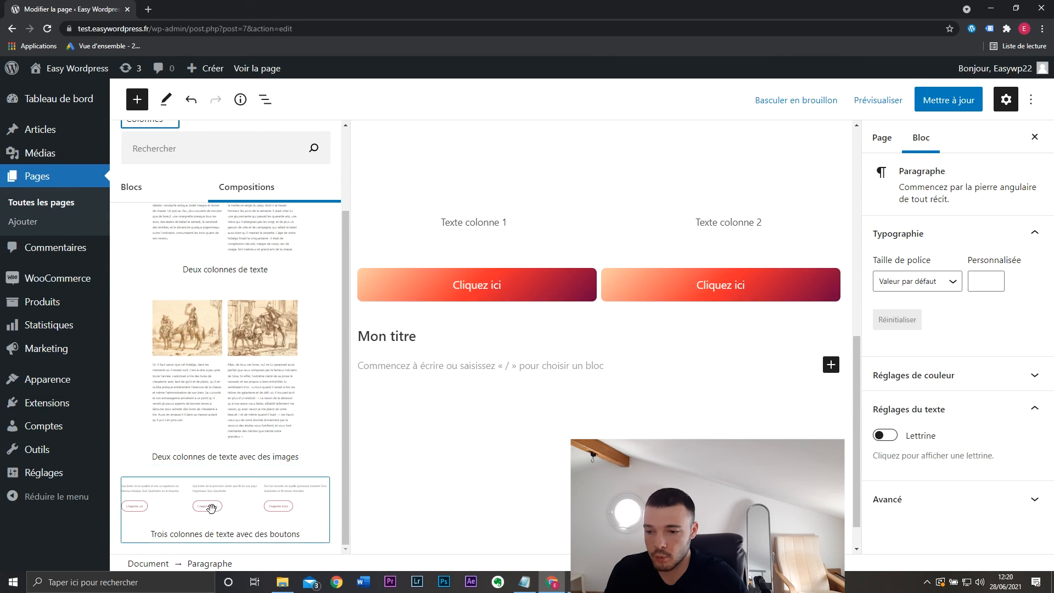
pyautogui.scroll(2, 241, 485)
pyautogui.click(160, 264)
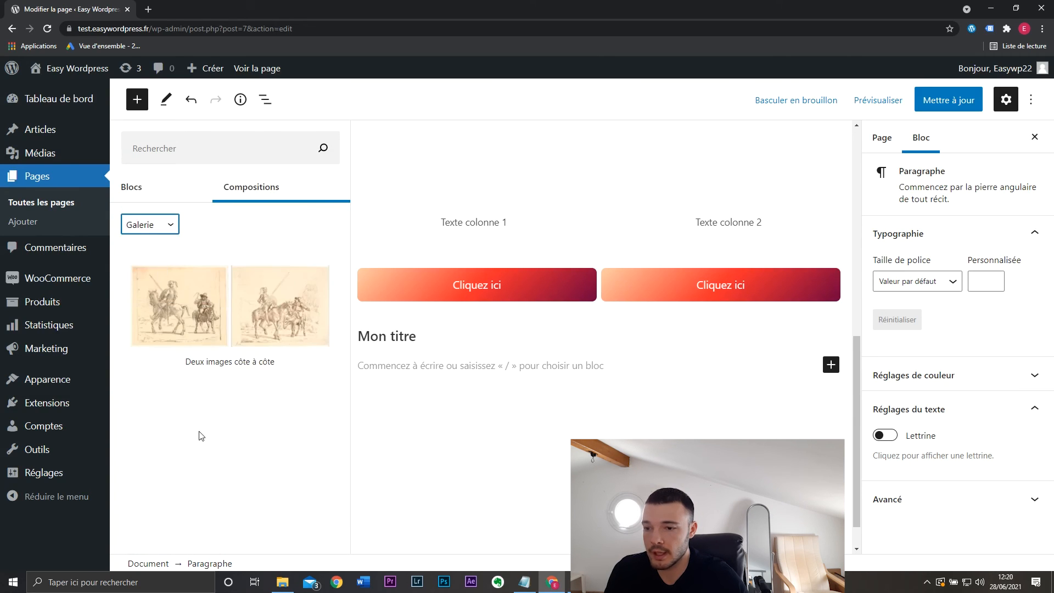
pyautogui.press('Down')
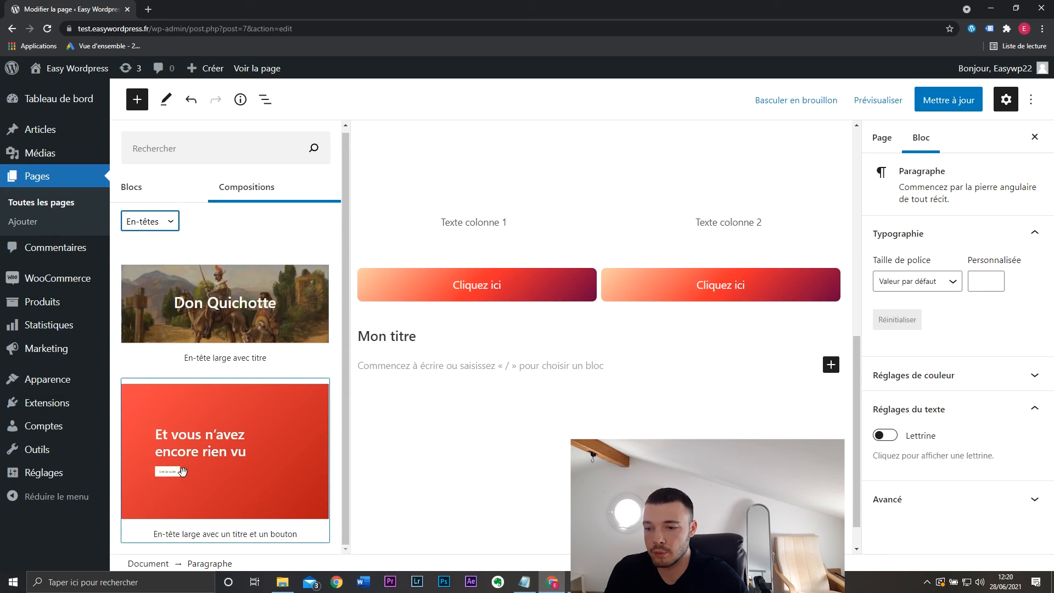
pyautogui.press('Down')
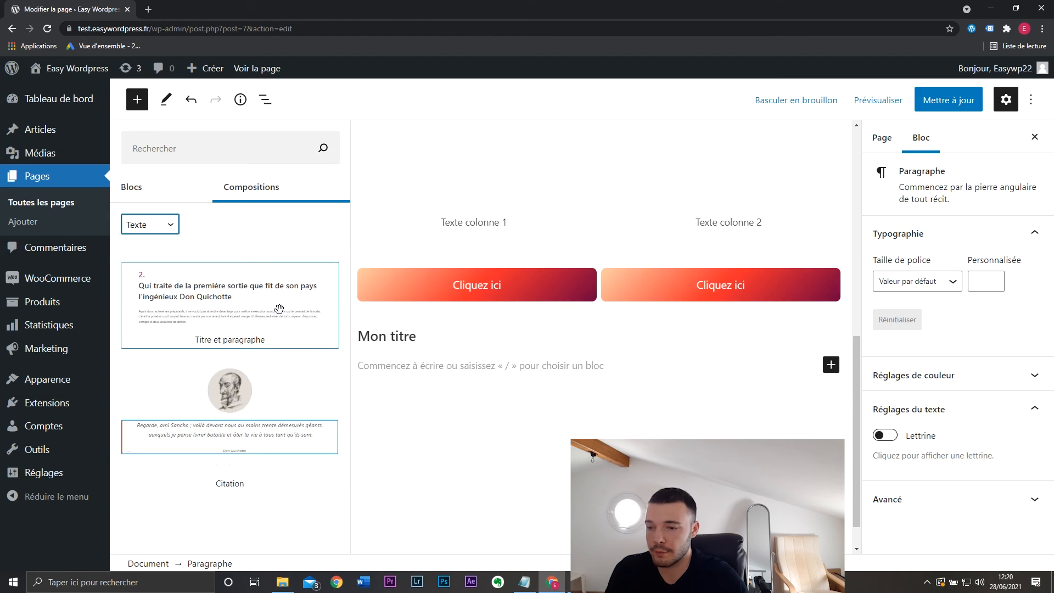
# Step: Add the Boutons block with the two gradient "Cliquez ici" buttons to the reusable blocks
pyautogui.click(438, 374)
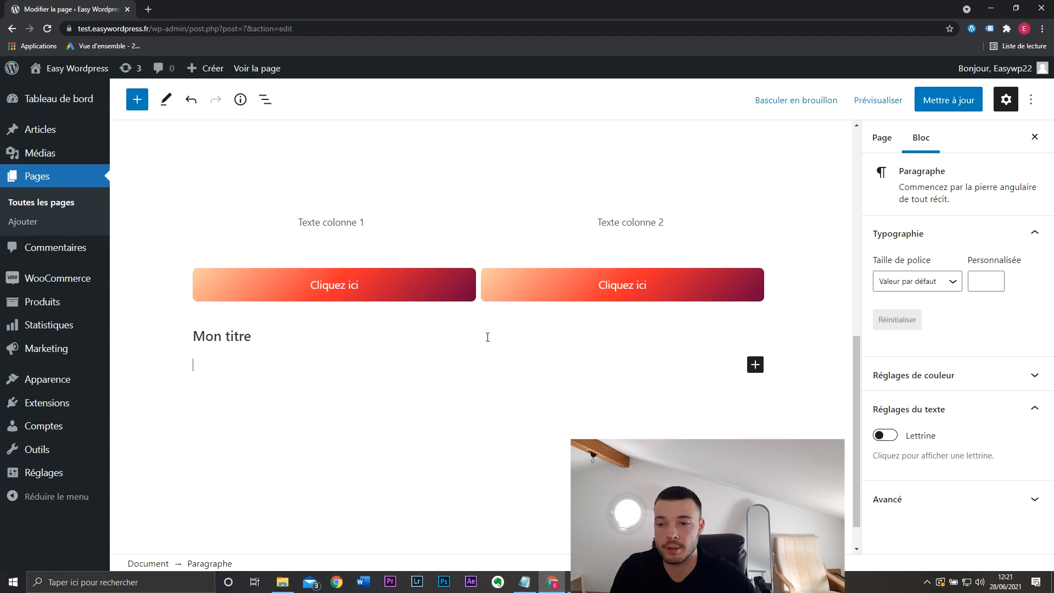
pyautogui.scroll(1, 479, 247)
pyautogui.click(450, 332)
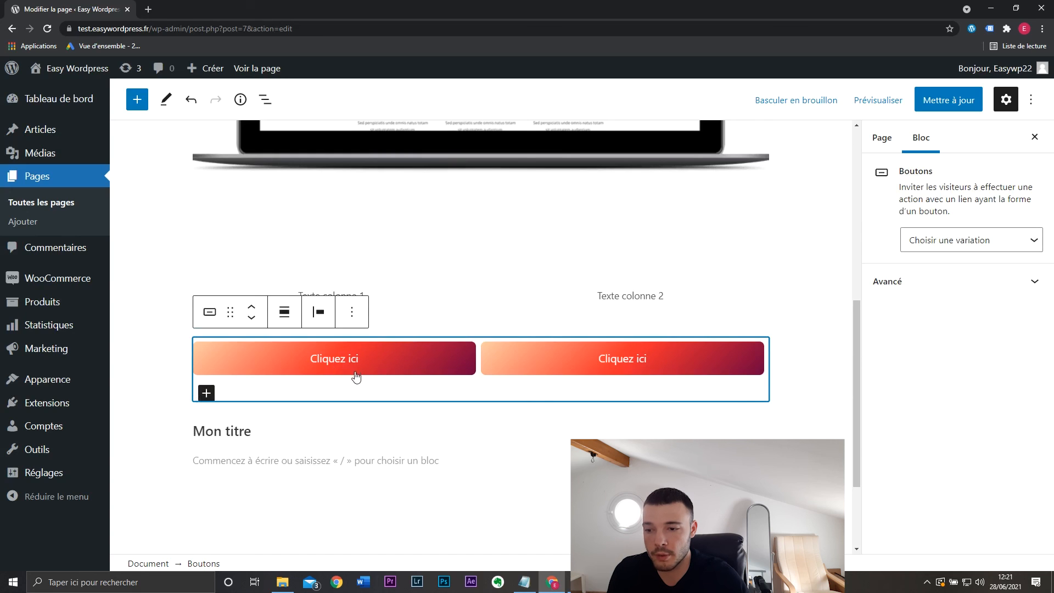
pyautogui.click(351, 316)
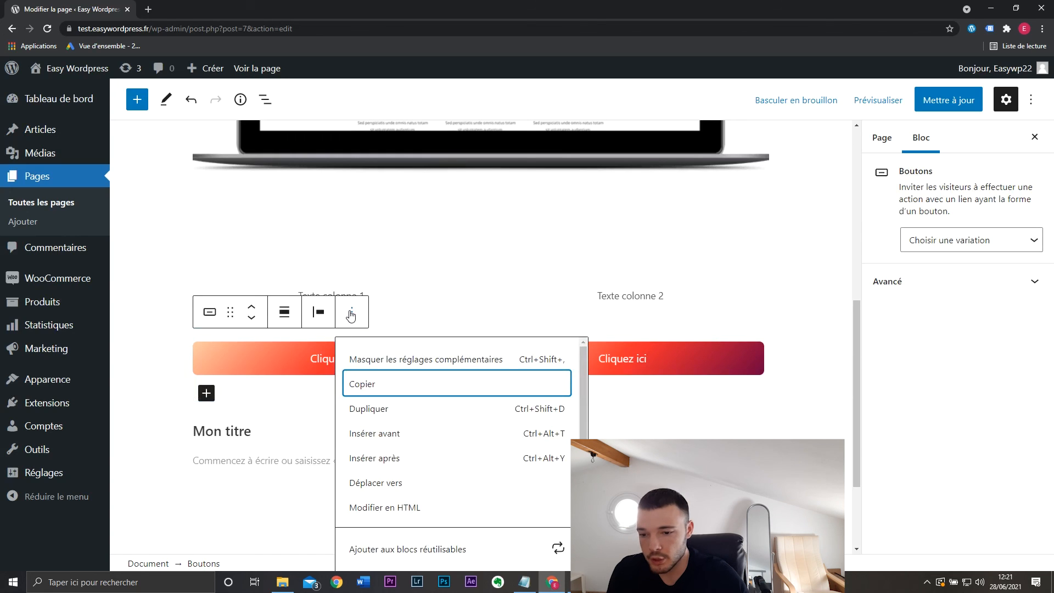
pyautogui.click(420, 549)
# Step: Insert the saved two-button reusable block into the empty paragraph below the "Mon titre" heading
pyautogui.click(378, 440)
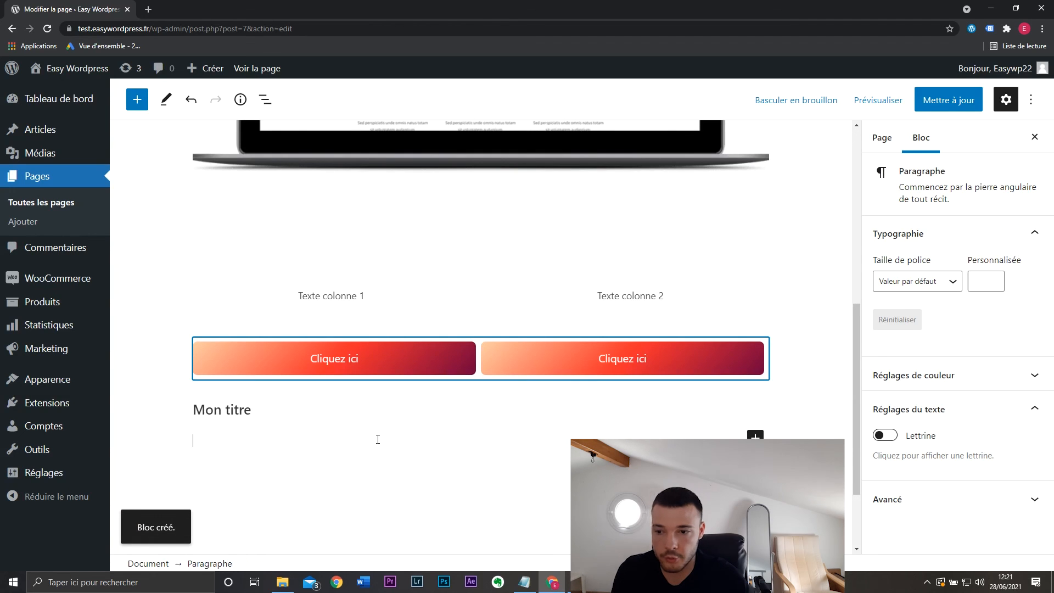
pyautogui.click(756, 437)
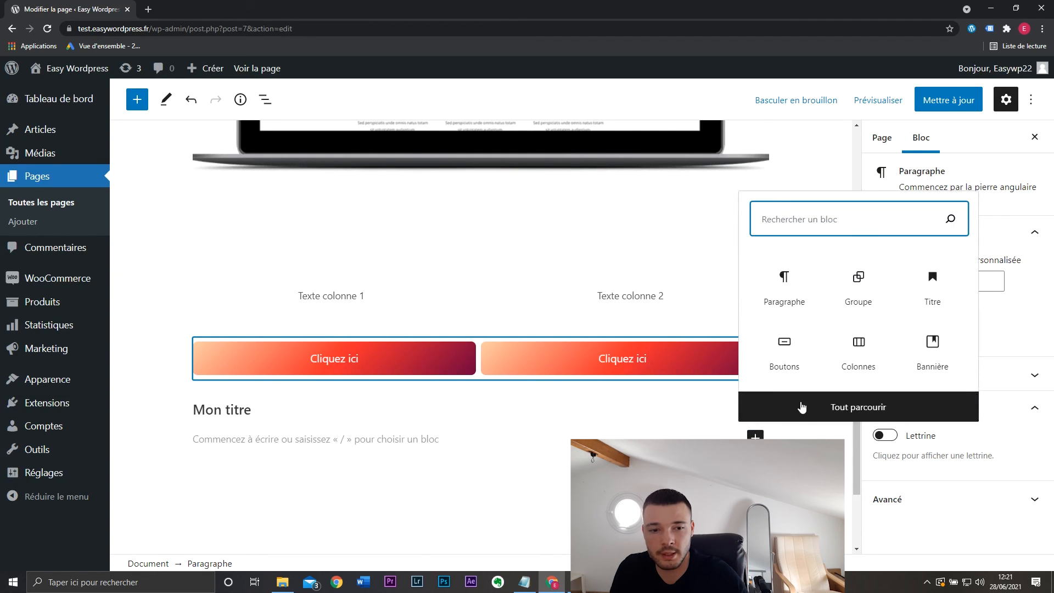
pyautogui.click(803, 406)
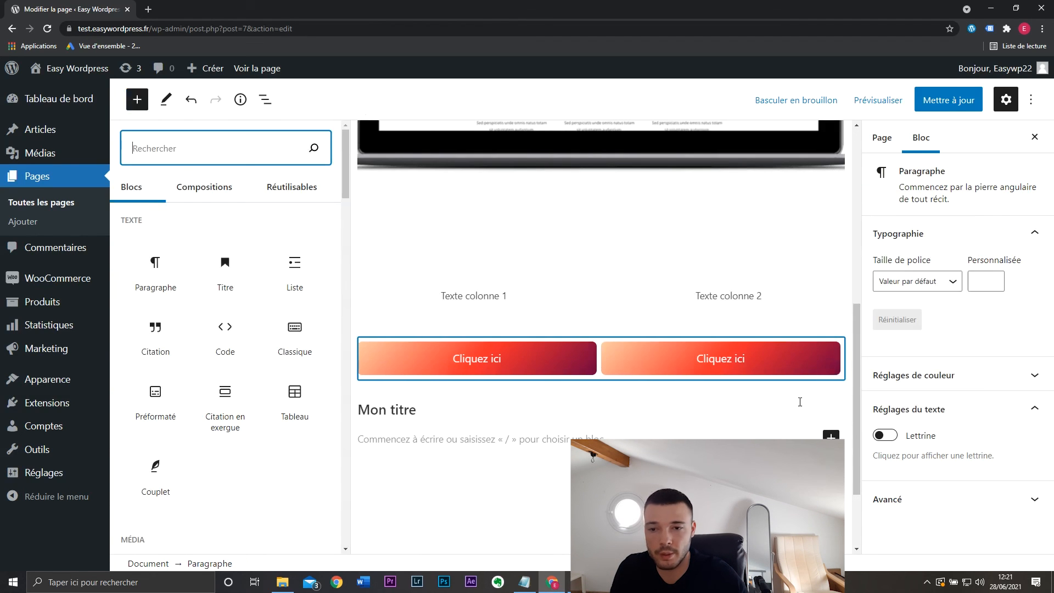
pyautogui.click(294, 189)
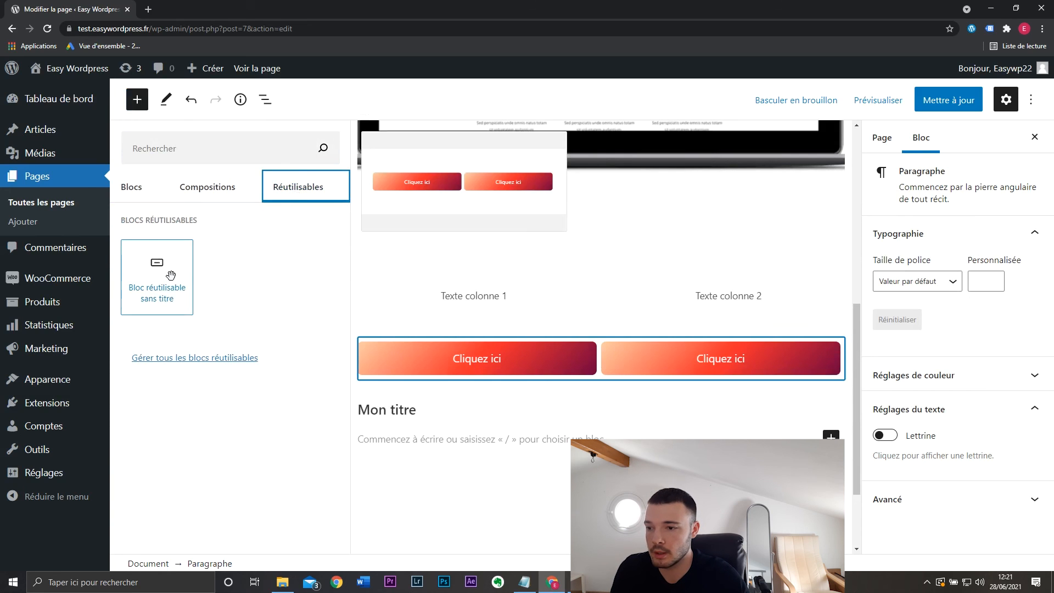
pyautogui.click(163, 290)
# Step: Replace the inserted reusable block's name with "Bouton 2 colo"
pyautogui.click(994, 293)
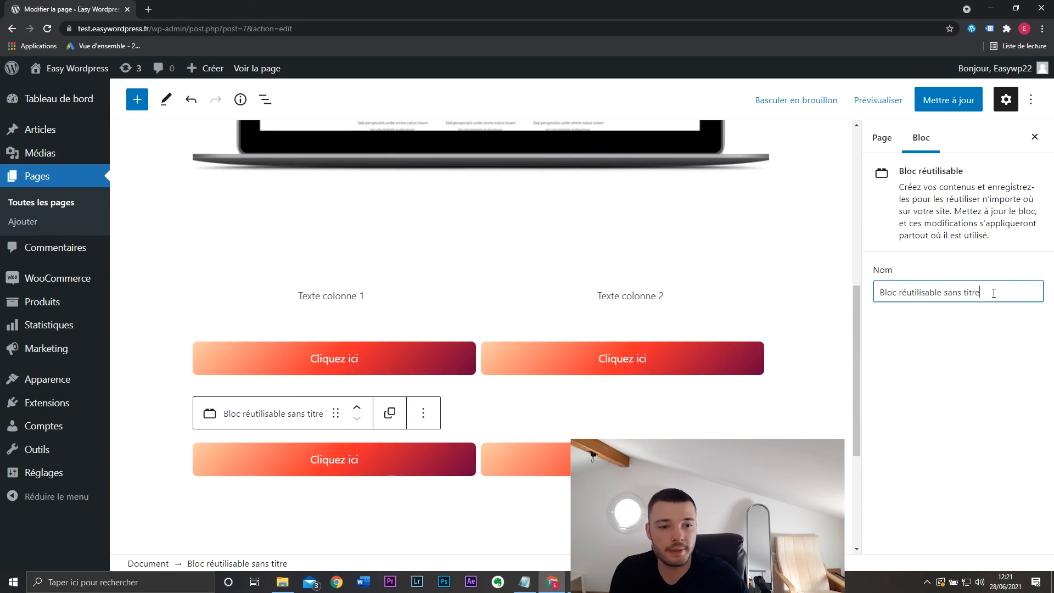
pyautogui.moveTo(994, 293); pyautogui.dragTo(873, 298)
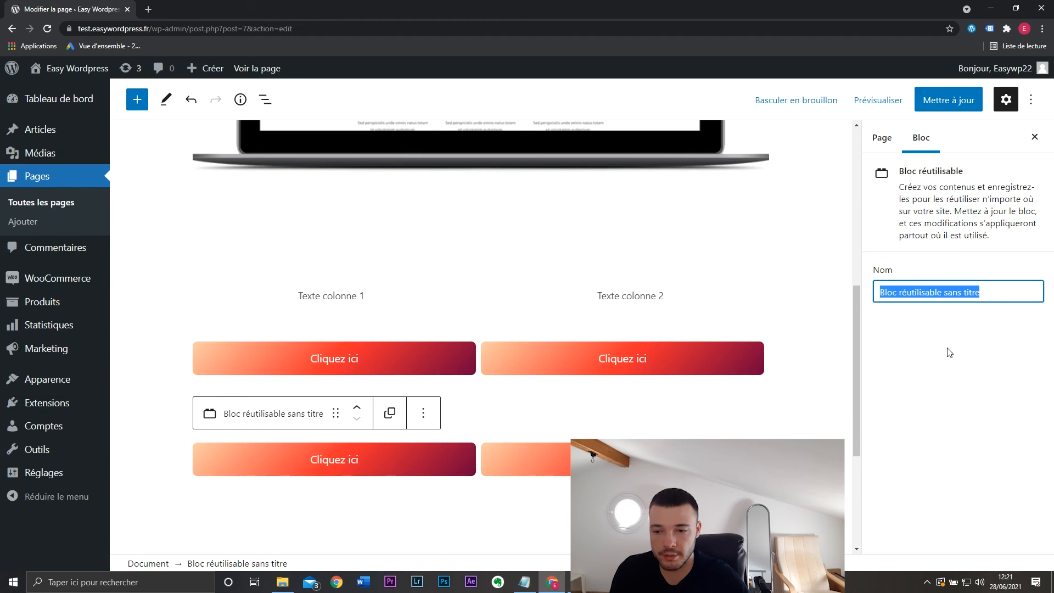
pyautogui.write('Bouto')
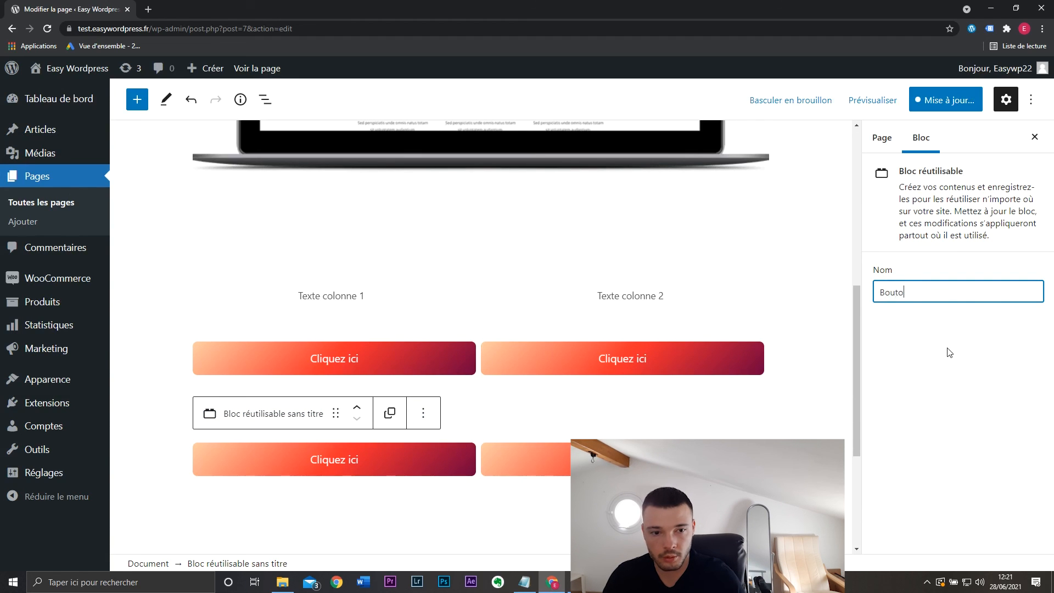
pyautogui.write('n 2 col')
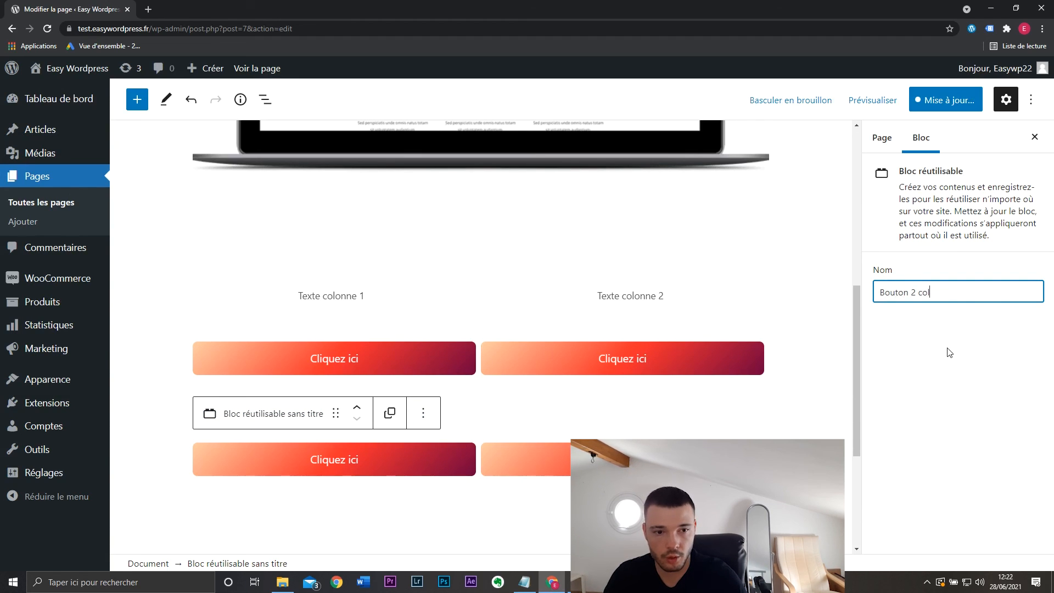
pyautogui.write('o')
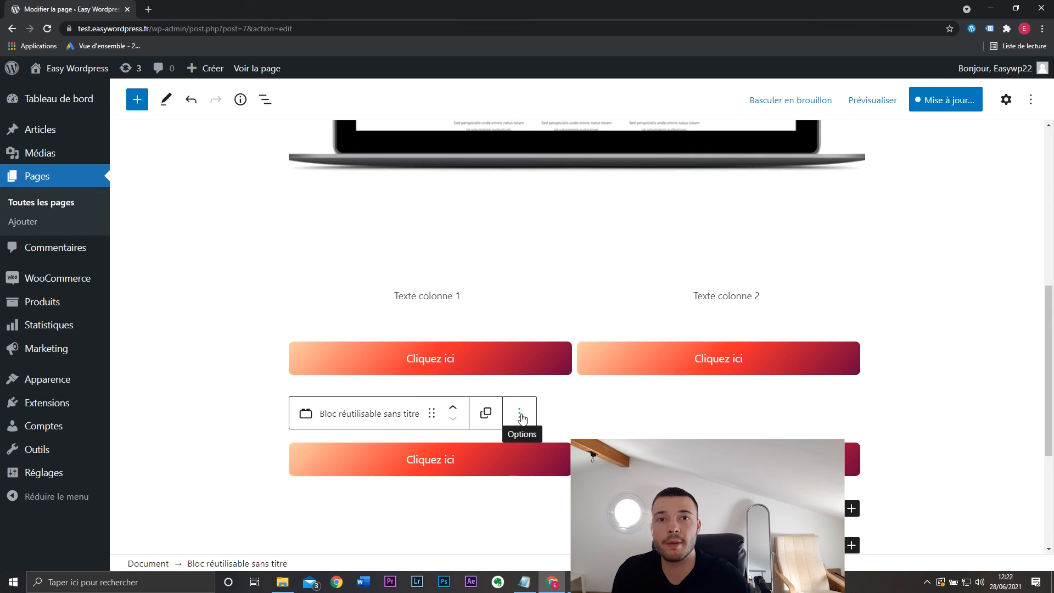